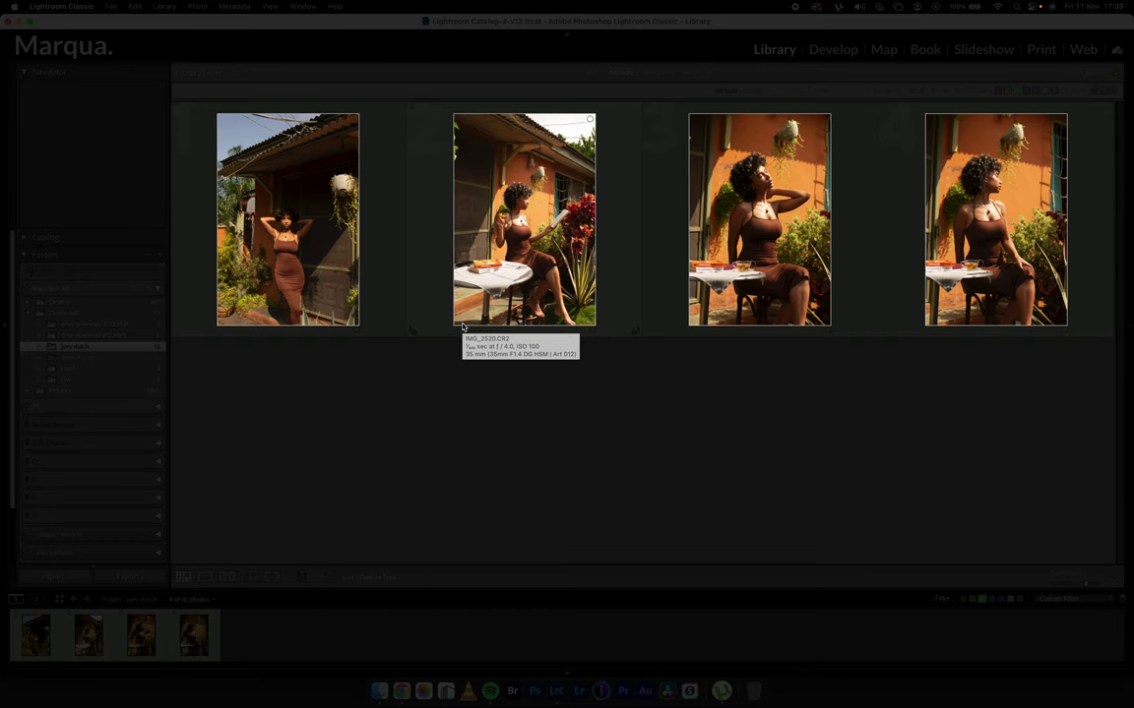
Cycle through the Lights Out modes to examine the four green-labelled photos against dimmed and black surroundings
{"action": "key", "text": "l"}
{"action": "key", "text": "l"}
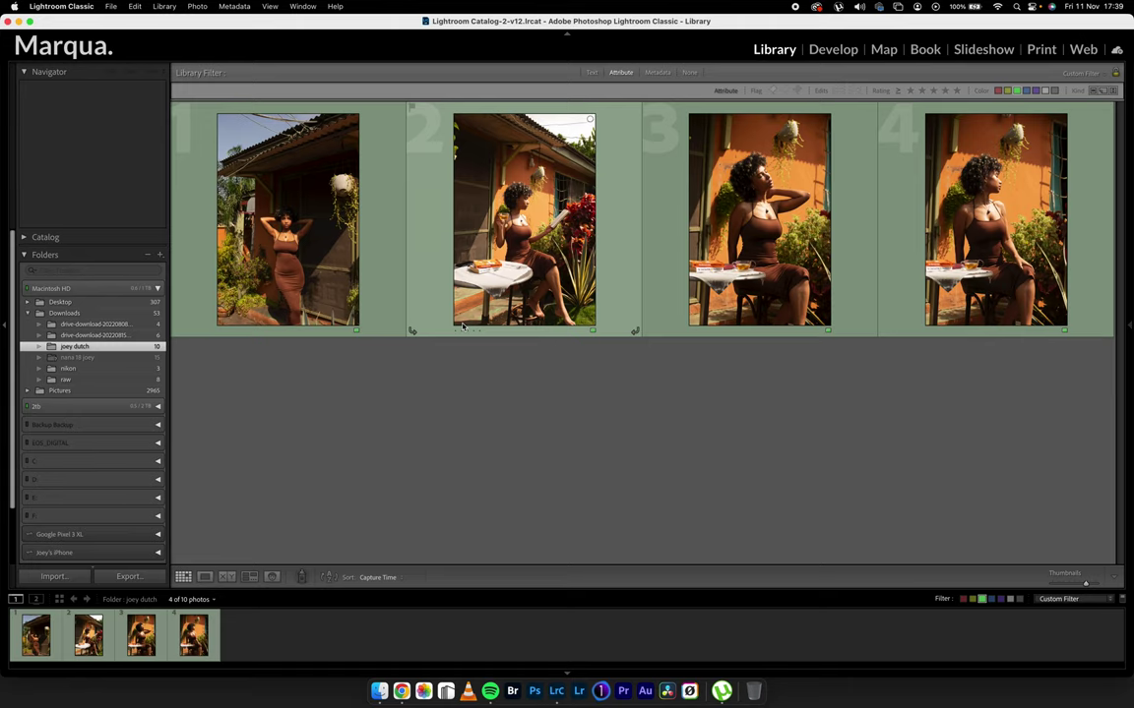
{"action": "key", "text": "l"}
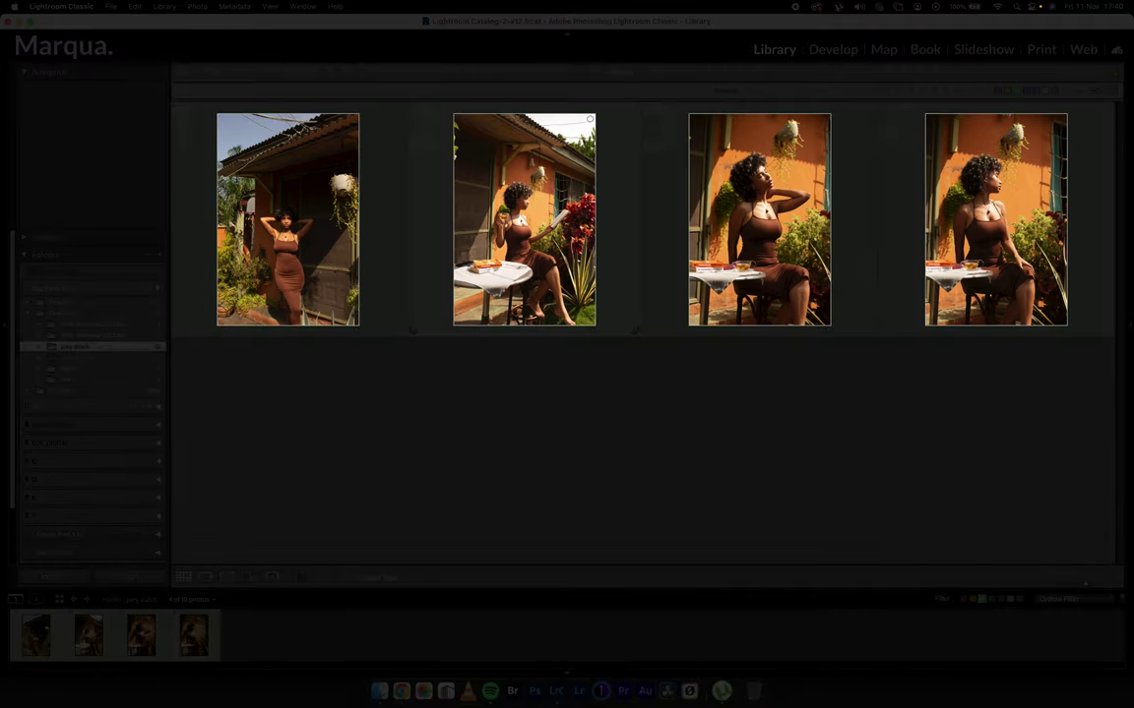
{"action": "key", "text": "l"}
{"action": "key", "text": "l"}
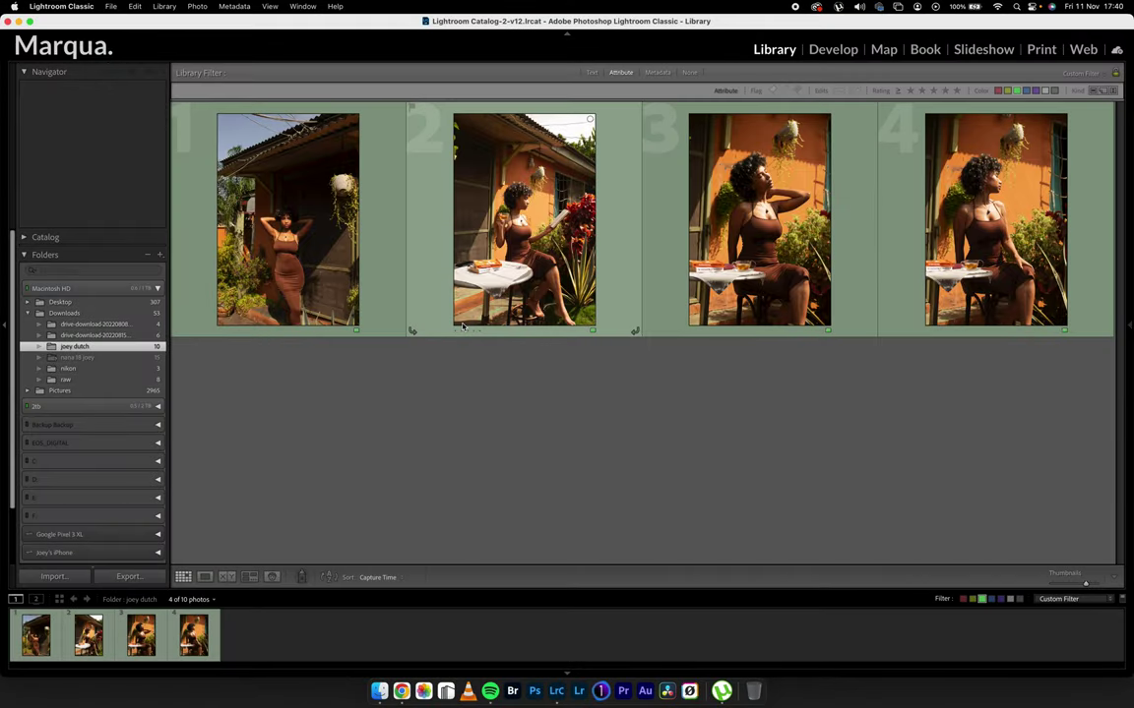
{"action": "key", "text": "l"}
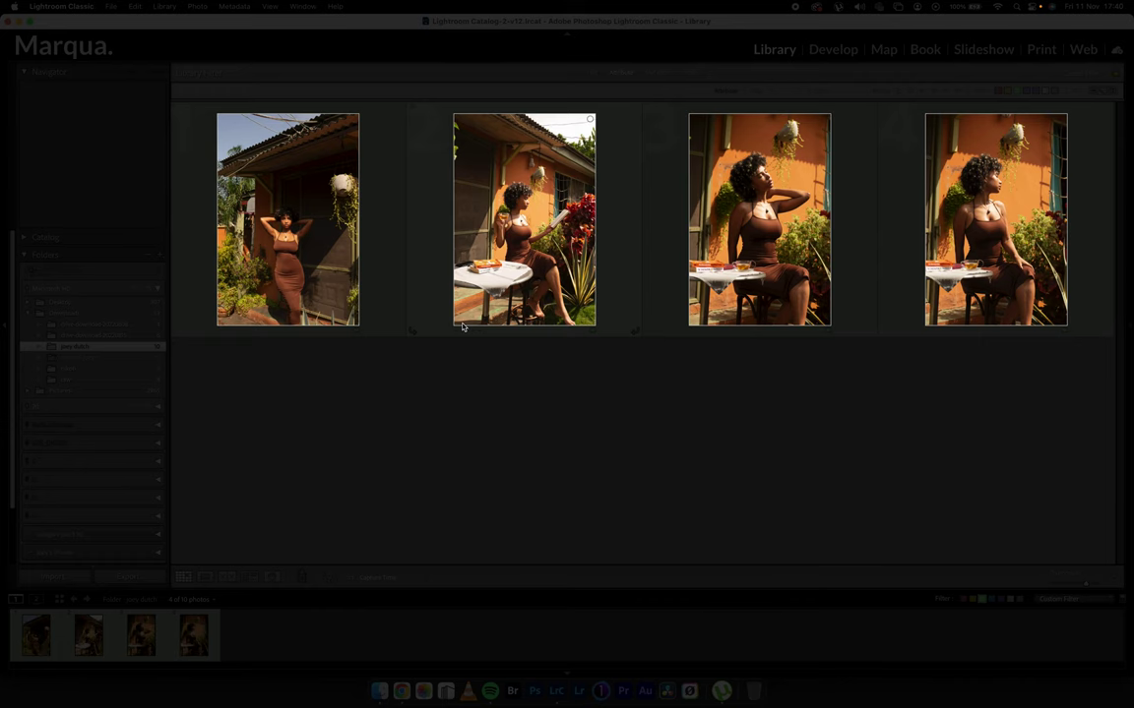
{"action": "key", "text": "l"}
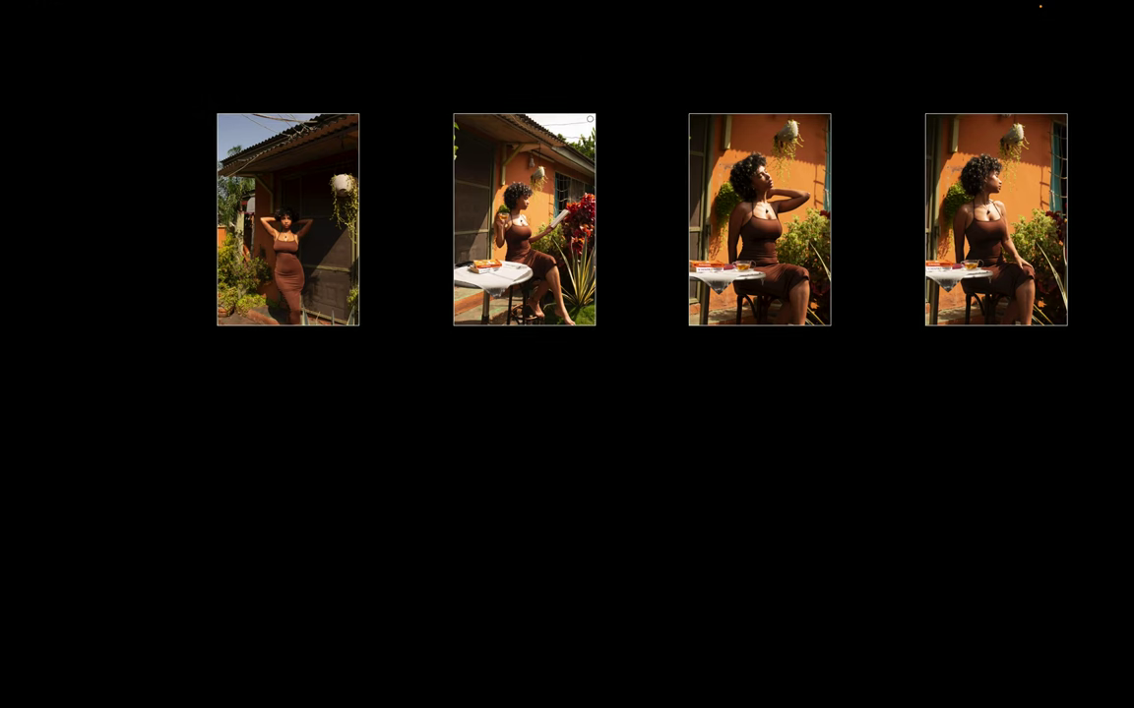
{"action": "key", "text": "l"}
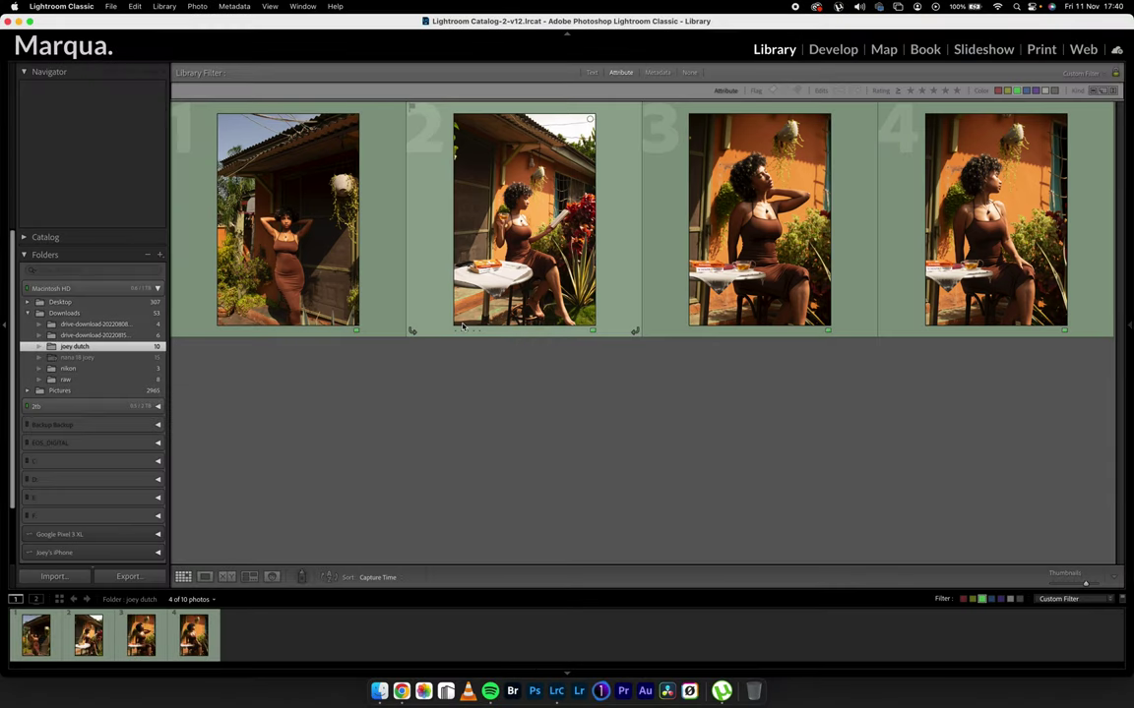
{"action": "key", "text": "l"}
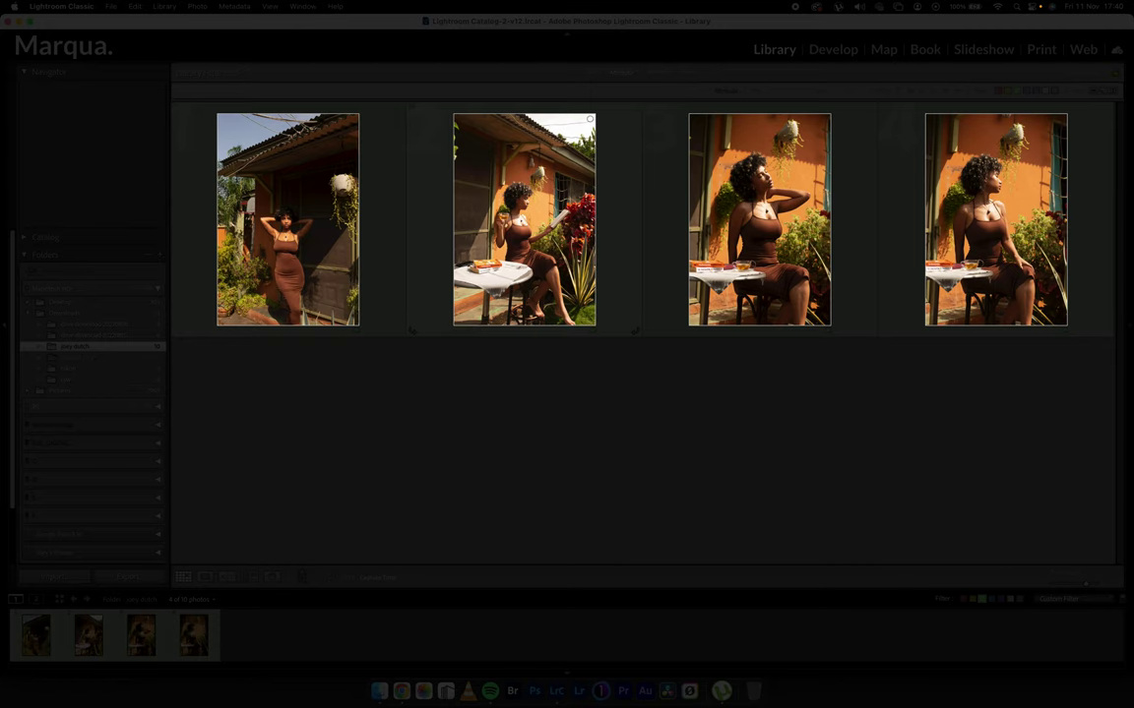
{"action": "key", "text": "l"}
{"action": "key", "text": "l"}
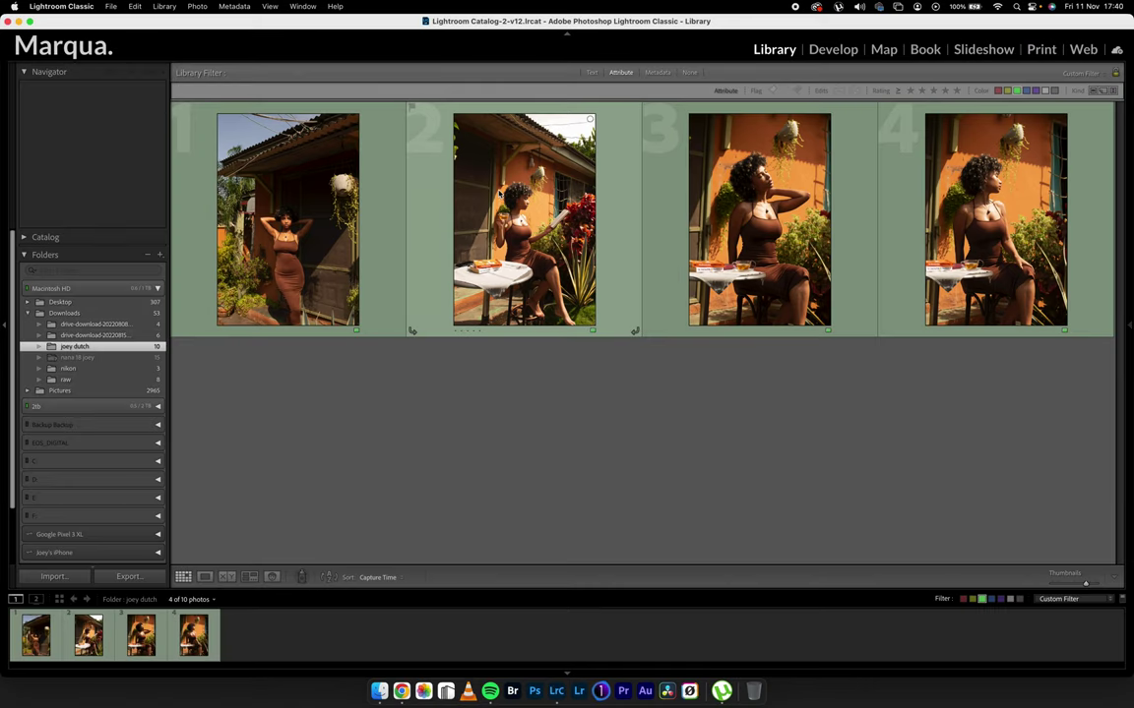
View IMG_2520.CR2 enlarged and compare it with the other three filtered photos, ending back on IMG_2520.CR2
{"action": "double_click", "coordinate": [495, 192]}
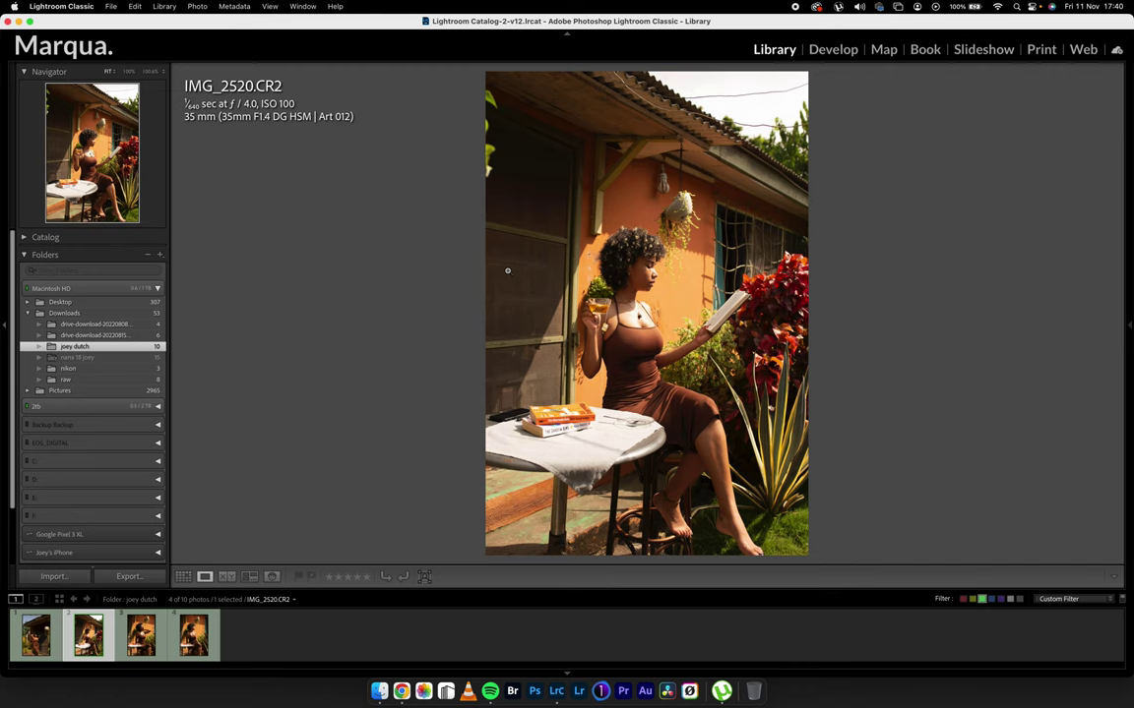
{"action": "key", "text": "Left"}
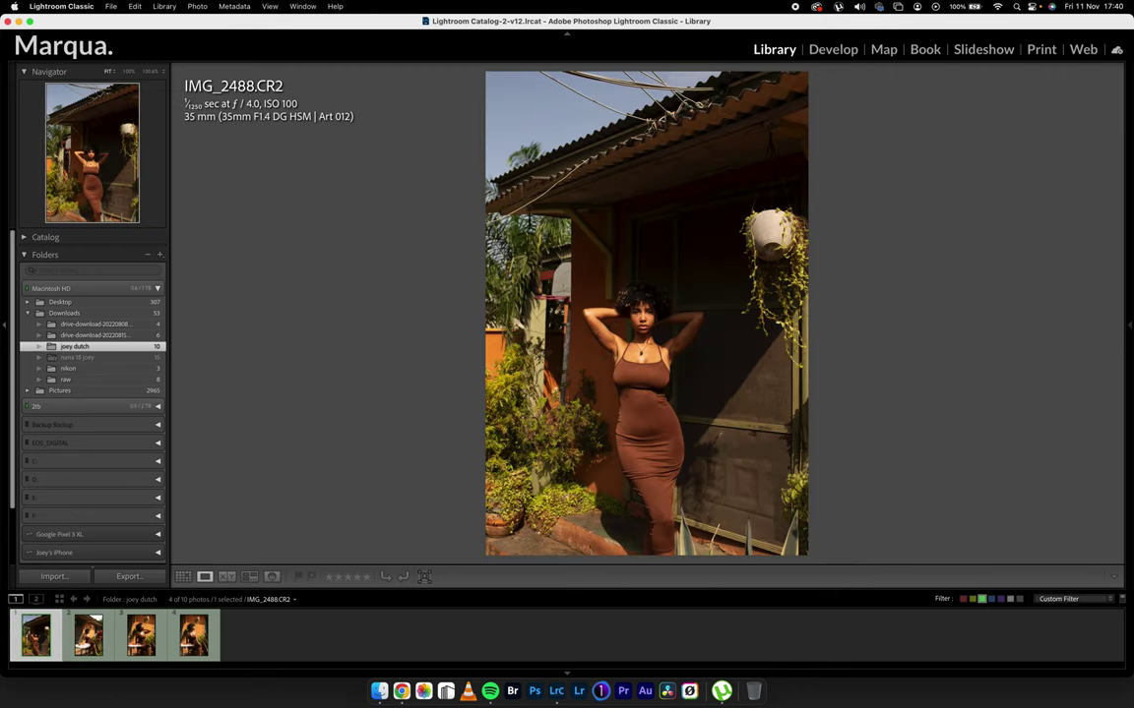
{"action": "key", "text": "Right"}
{"action": "key", "text": "Right"}
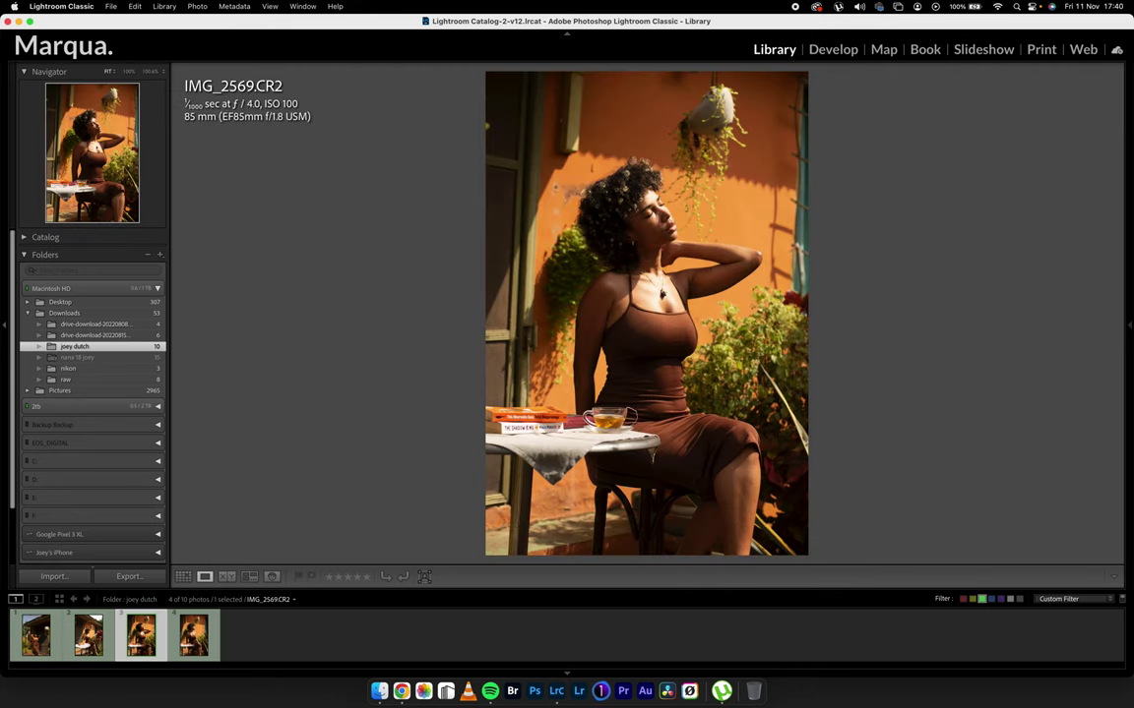
{"action": "key", "text": "Right"}
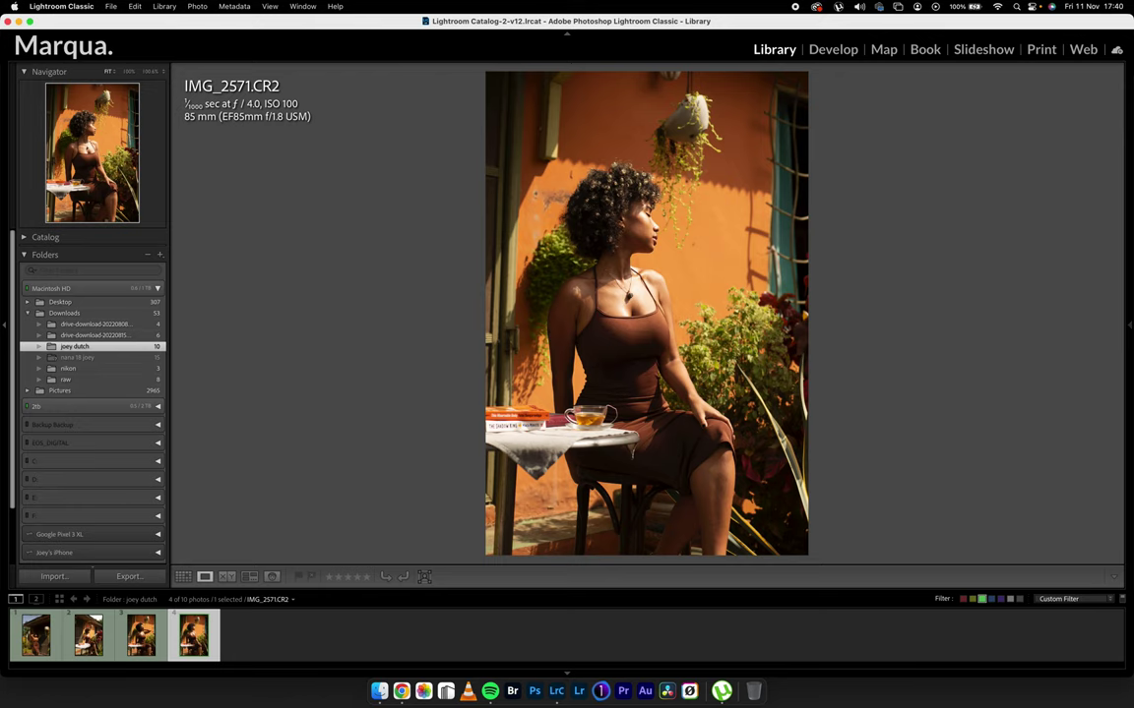
{"action": "key", "text": "Left"}
{"action": "key", "text": "Left"}
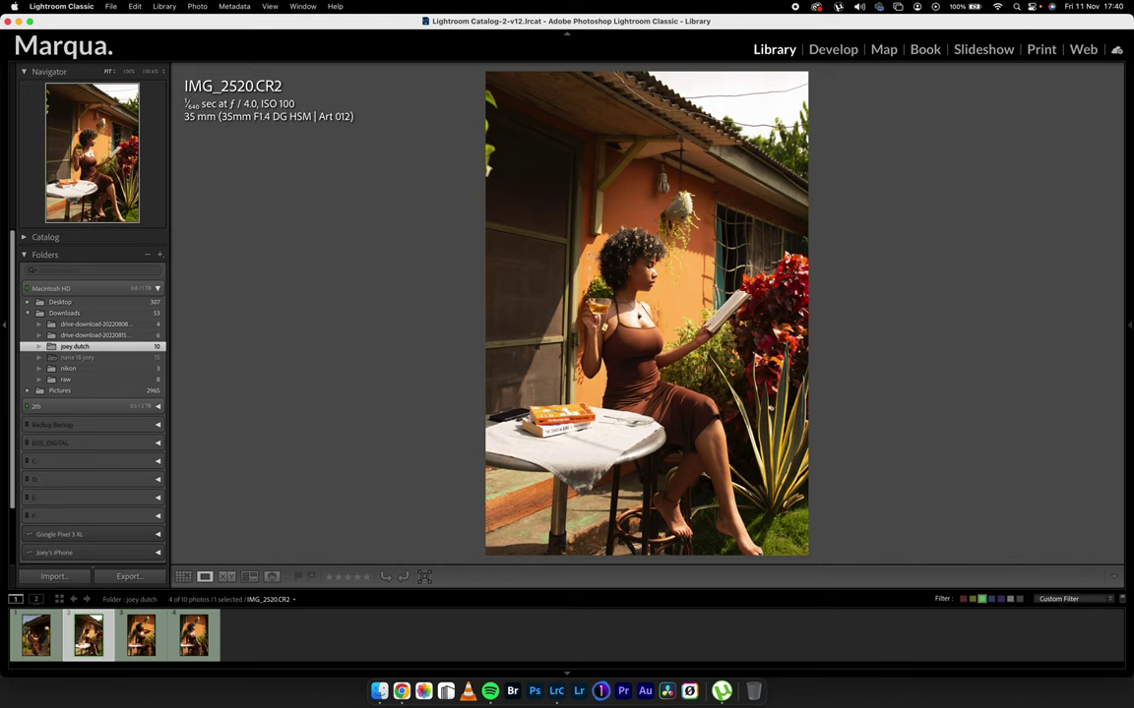
{"action": "key", "text": "Right"}
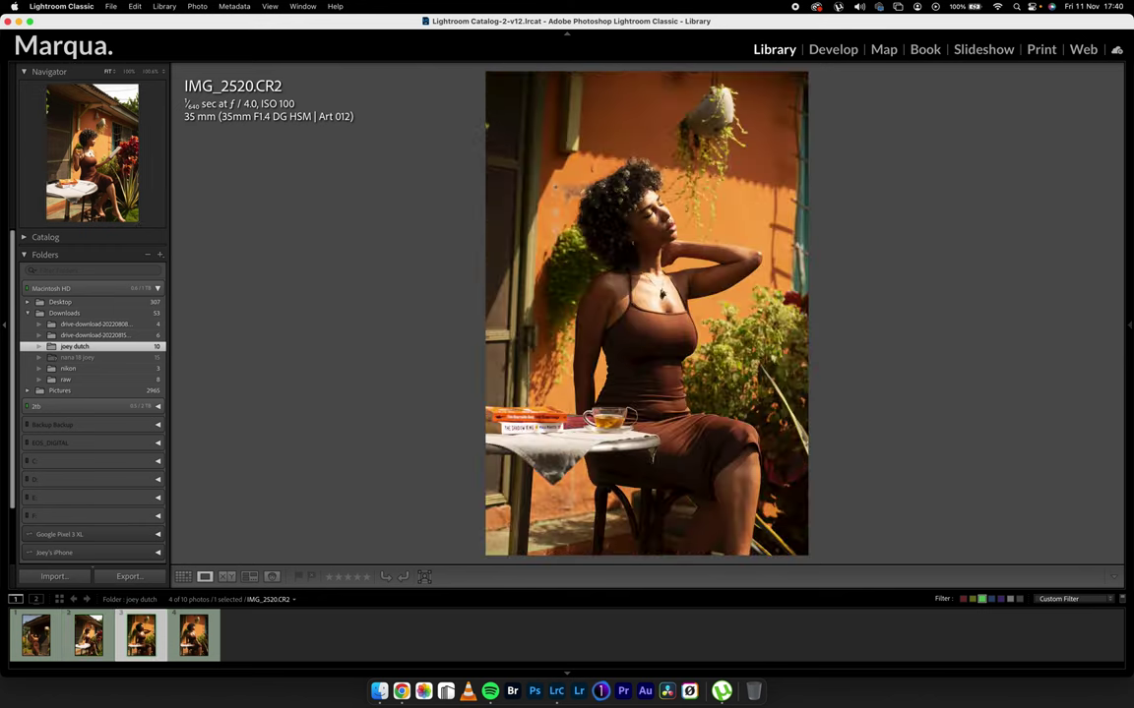
{"action": "key", "text": "Right"}
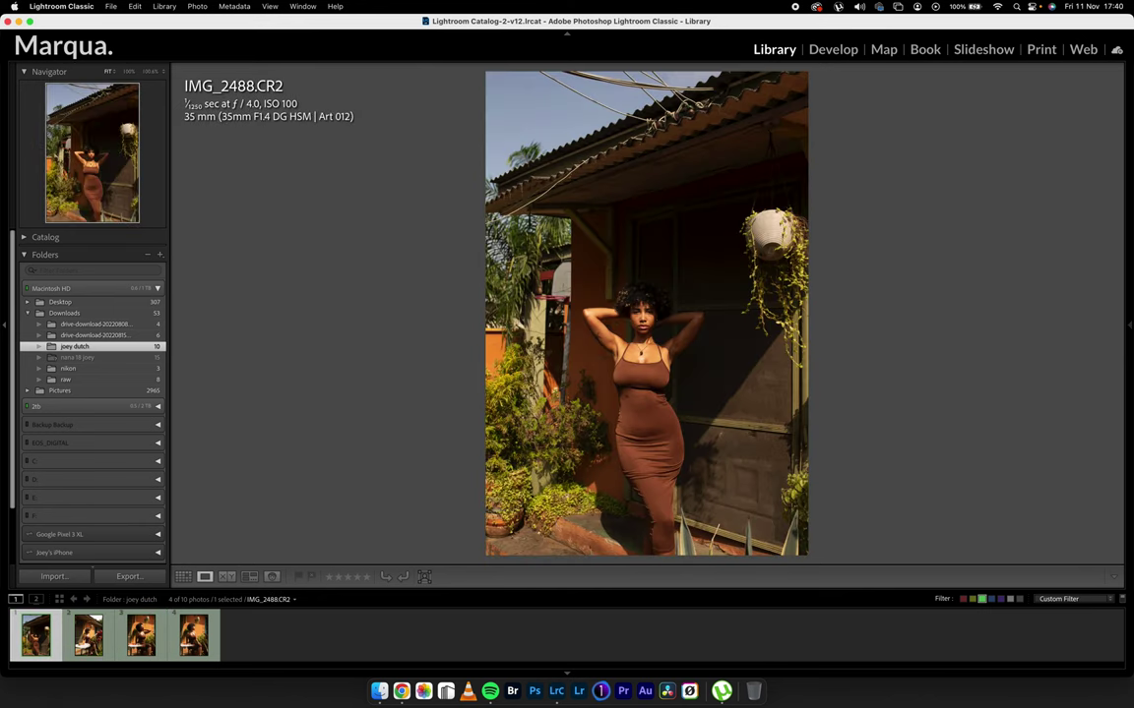
{"action": "key", "text": "Right"}
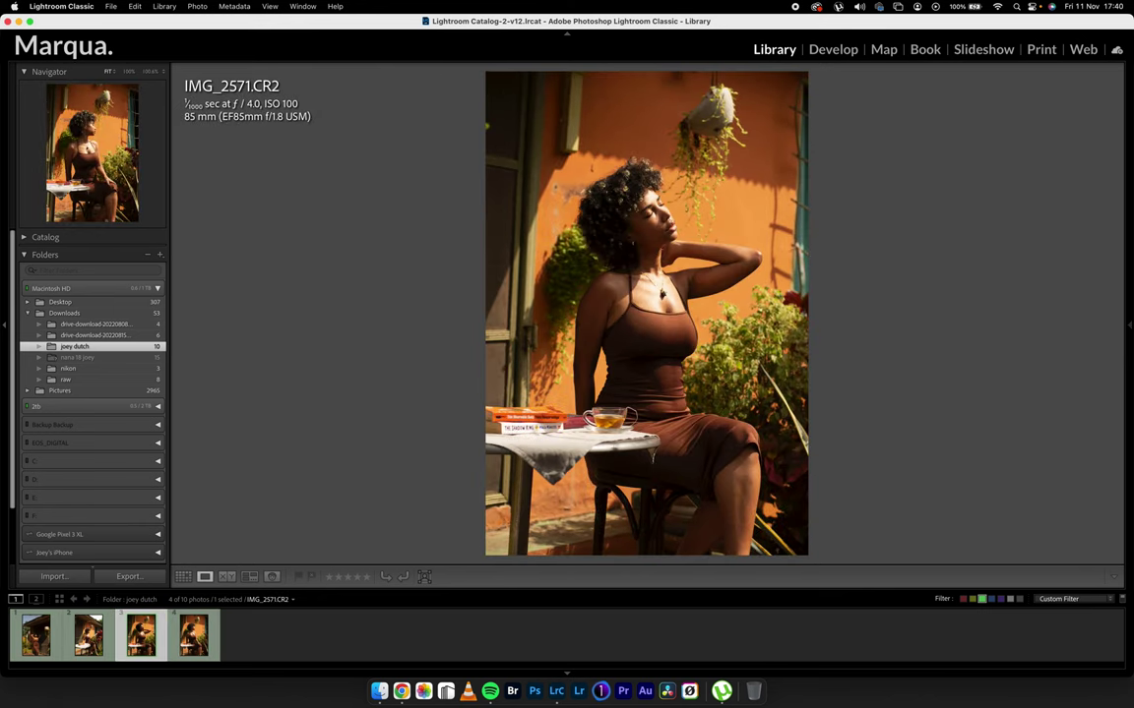
{"action": "key", "text": "Left"}
{"action": "key", "text": "Left"}
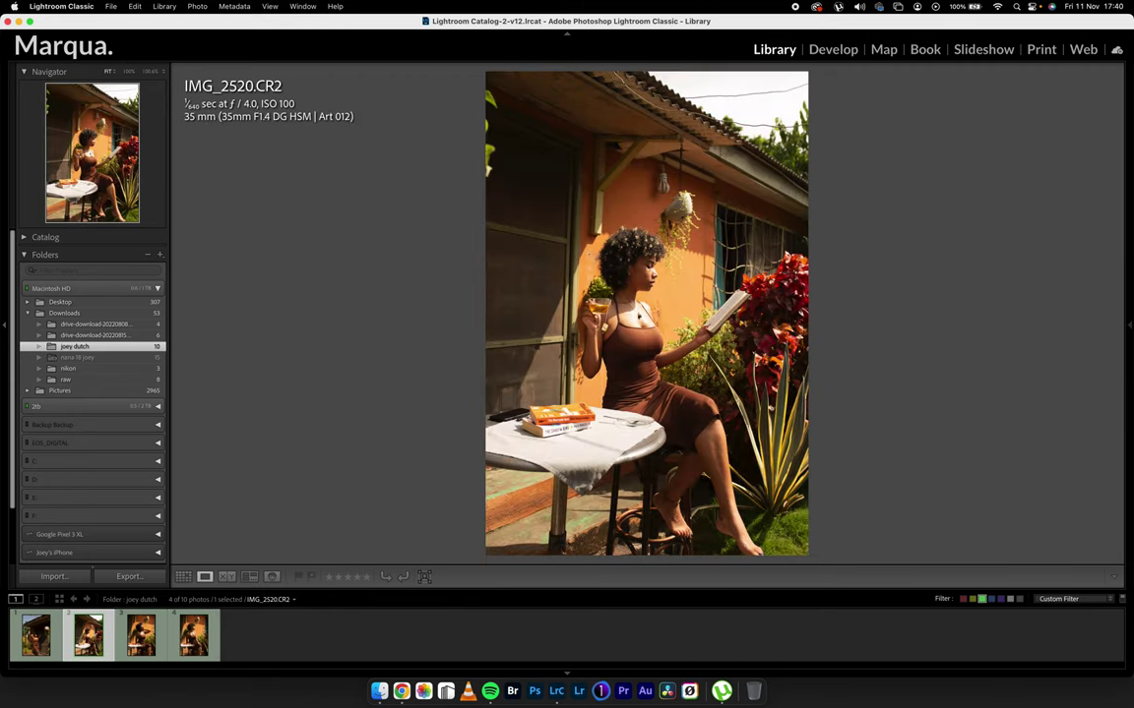
Open IMG_2520.CR2 in the Develop module with Presets collapsed, and bring up the Profile Browser from the Basic settings
{"action": "left_click", "coordinate": [832, 49]}
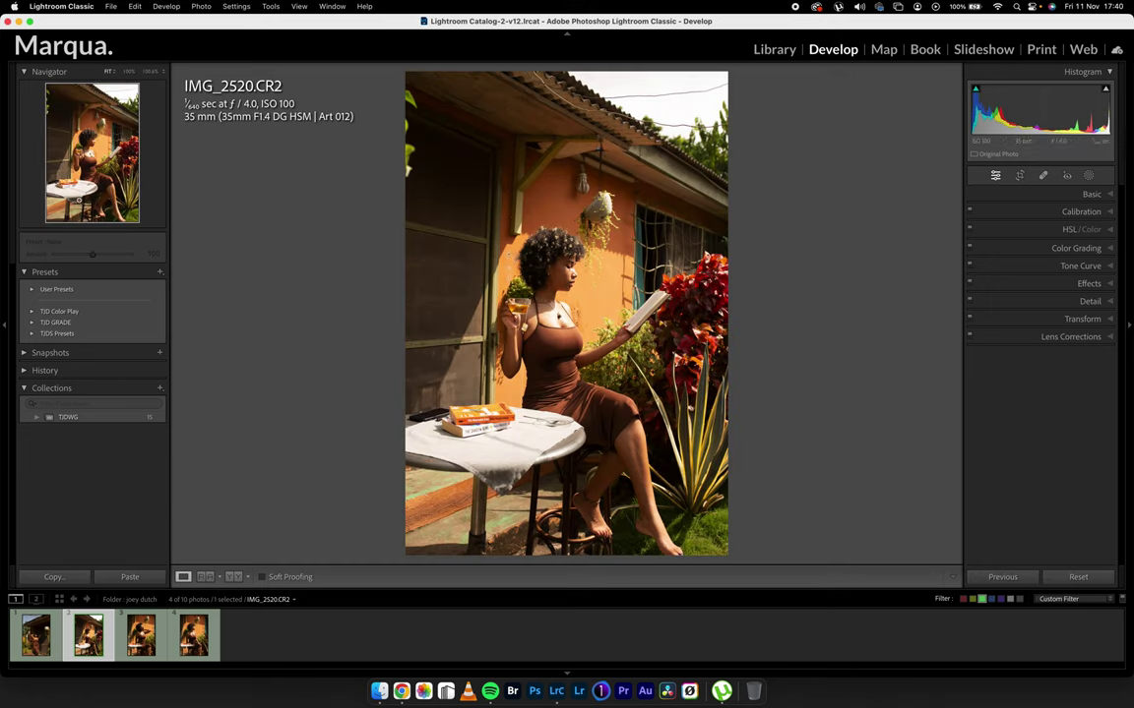
{"action": "left_click", "coordinate": [25, 272]}
{"action": "left_click", "coordinate": [1034, 195]}
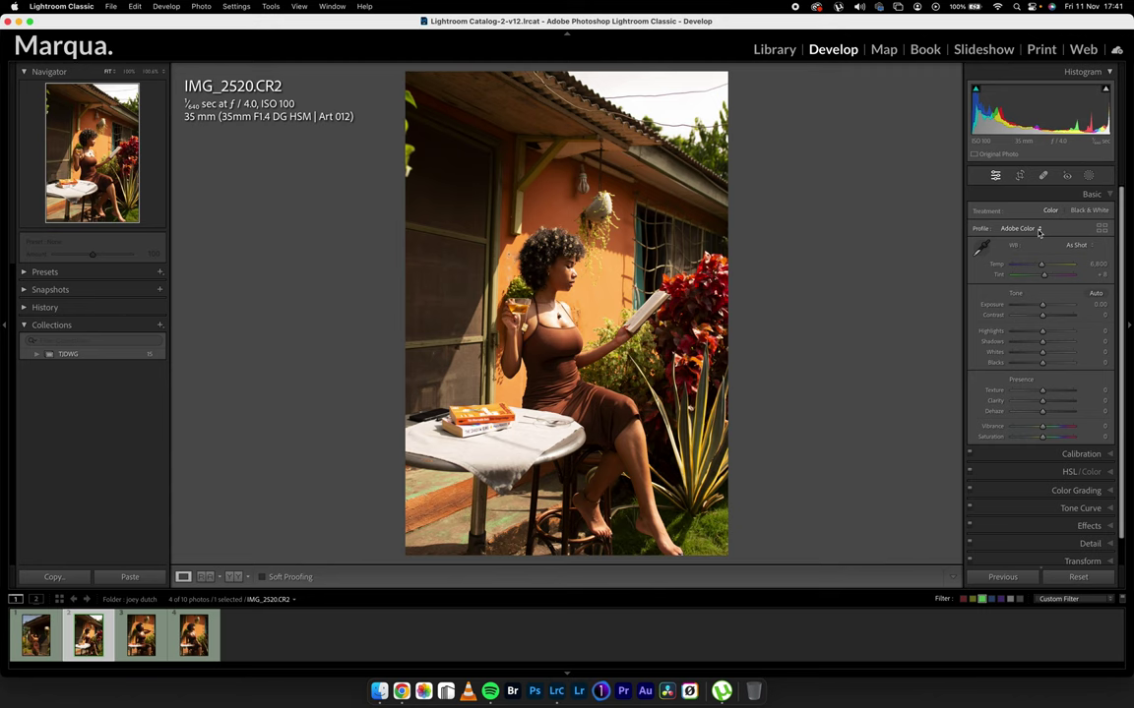
{"action": "left_click", "coordinate": [1038, 229]}
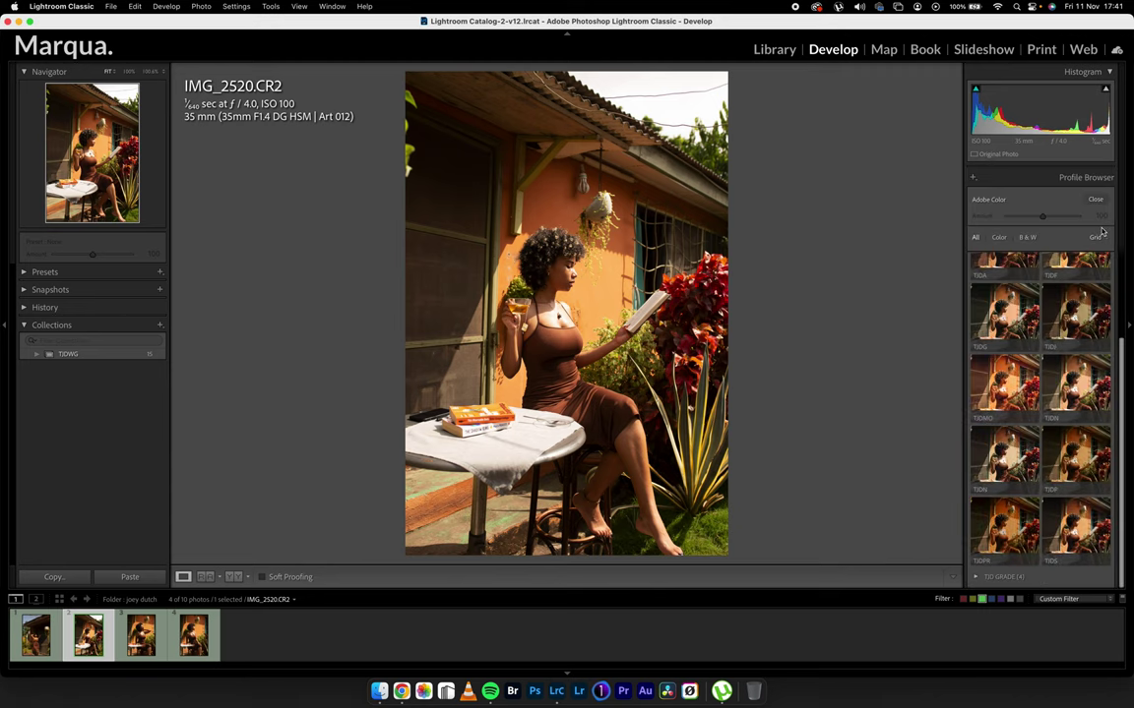
Look through the profile thumbnails in the TJD COLOR PROFILES and TJD GRADE groups
{"action": "scroll", "coordinate": [1082, 394], "scroll_direction": "up", "scroll_amount": 3}
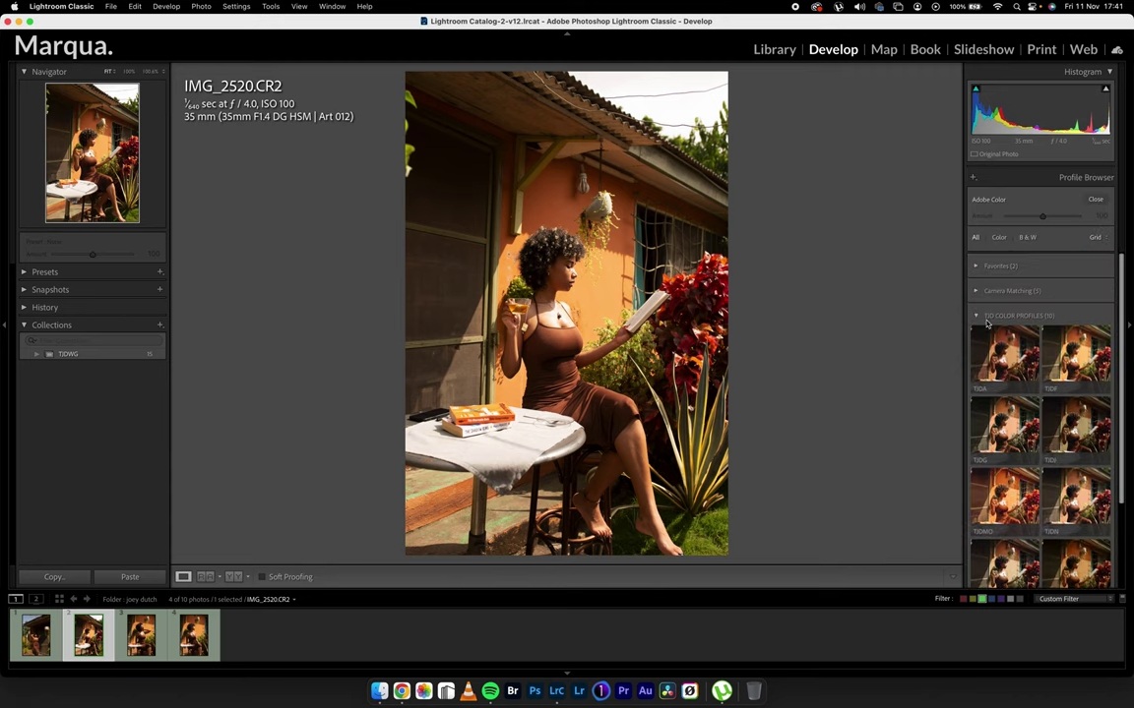
{"action": "left_click", "coordinate": [975, 317]}
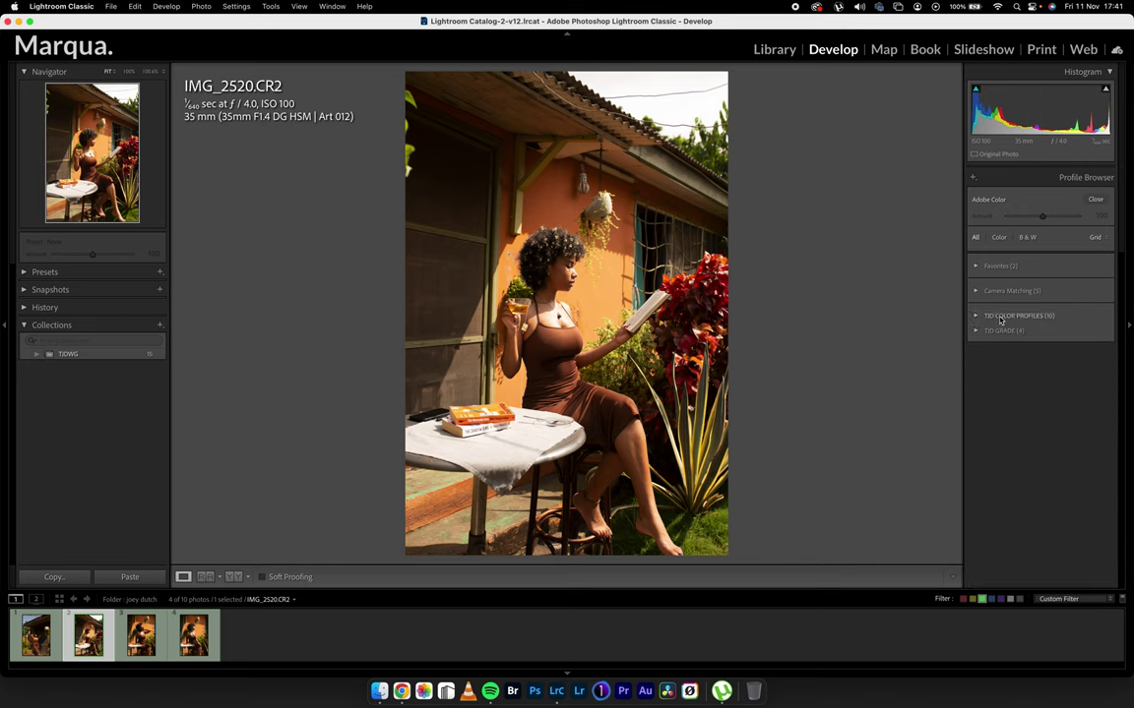
{"action": "left_click", "coordinate": [982, 315]}
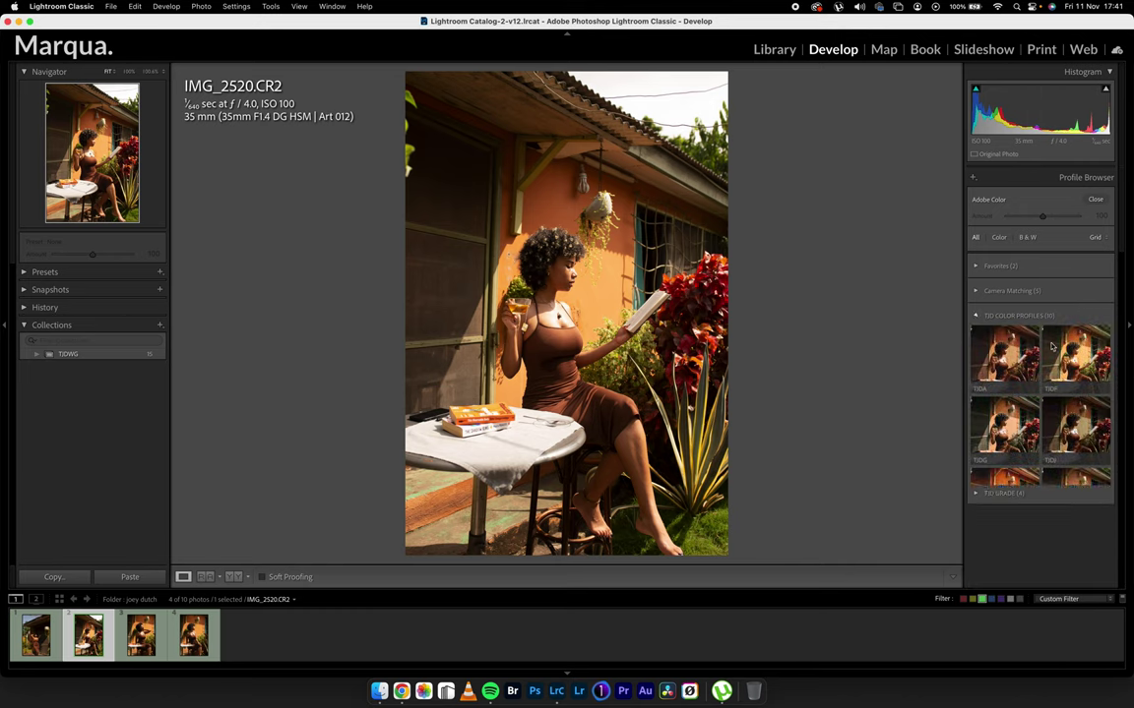
{"action": "scroll", "coordinate": [1083, 393], "scroll_direction": "down", "scroll_amount": 2}
{"action": "scroll", "coordinate": [1111, 334], "scroll_direction": "up", "scroll_amount": 2}
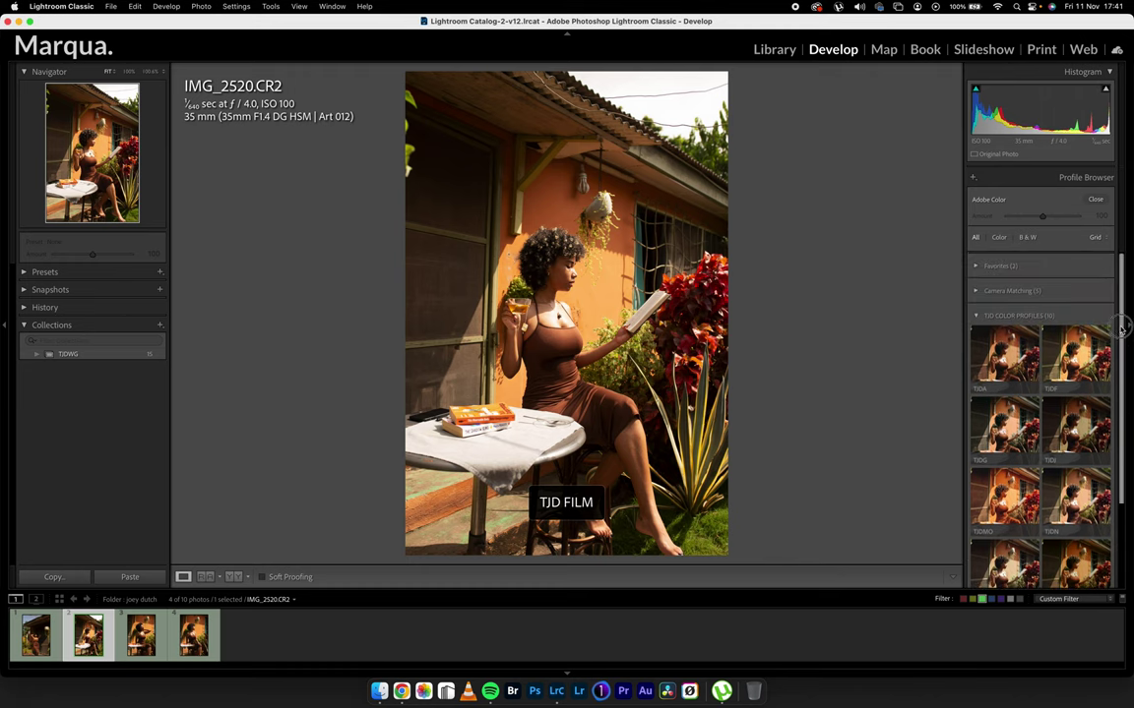
{"action": "left_click", "coordinate": [976, 317]}
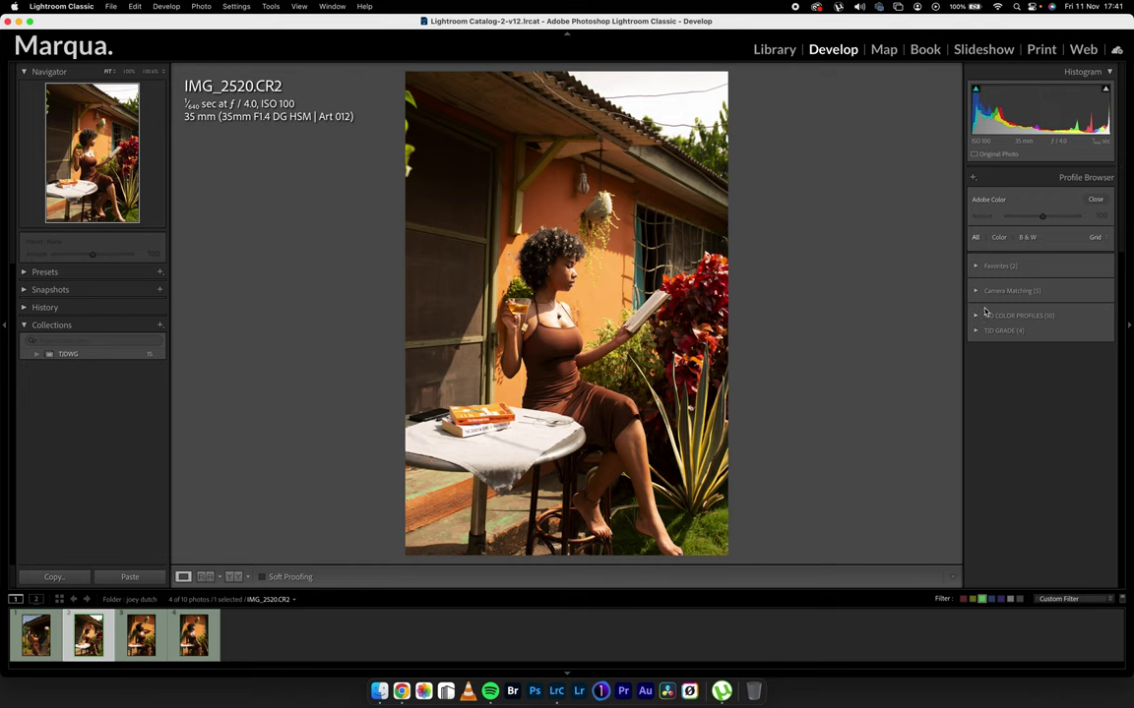
{"action": "left_click", "coordinate": [977, 333]}
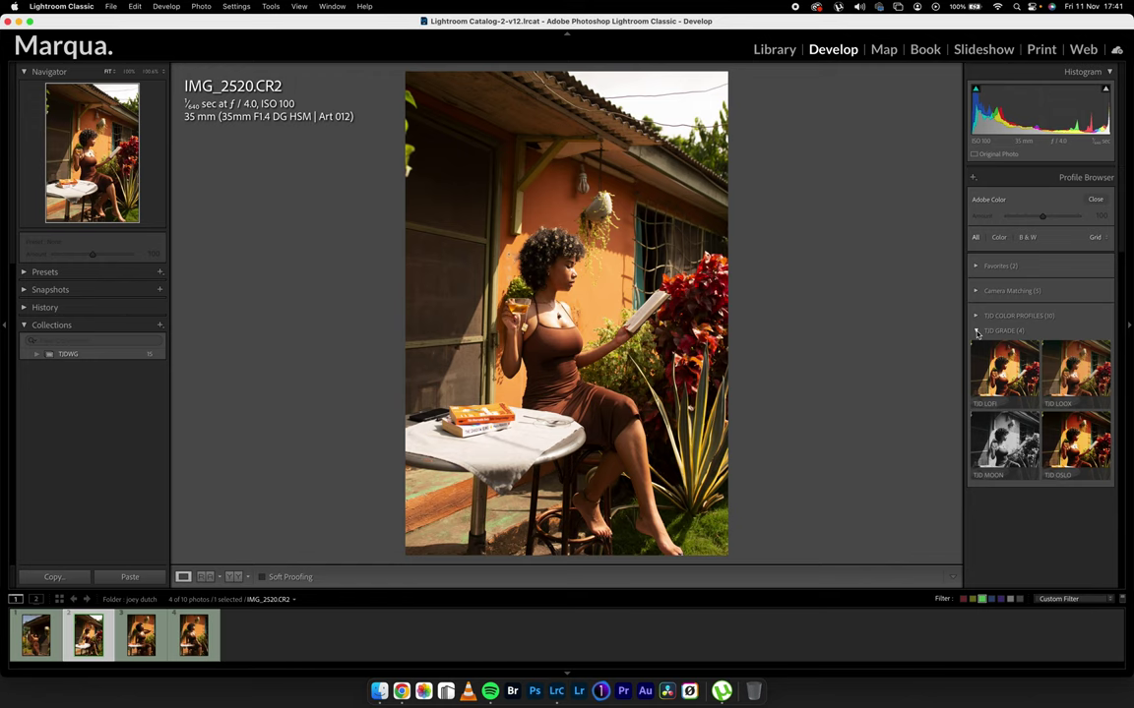
{"action": "left_click", "coordinate": [977, 332]}
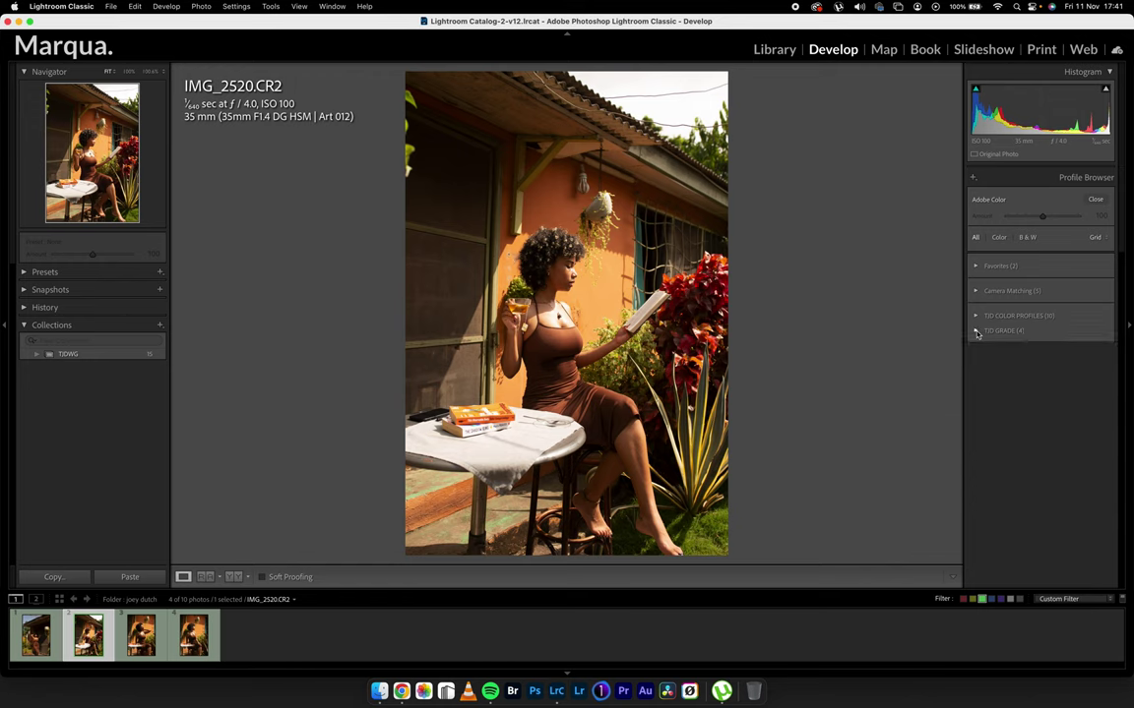
Preview the TJD COLOR PROFILES on the photo, including TJD GRETA and TJD STANDARD
{"action": "left_click", "coordinate": [973, 316]}
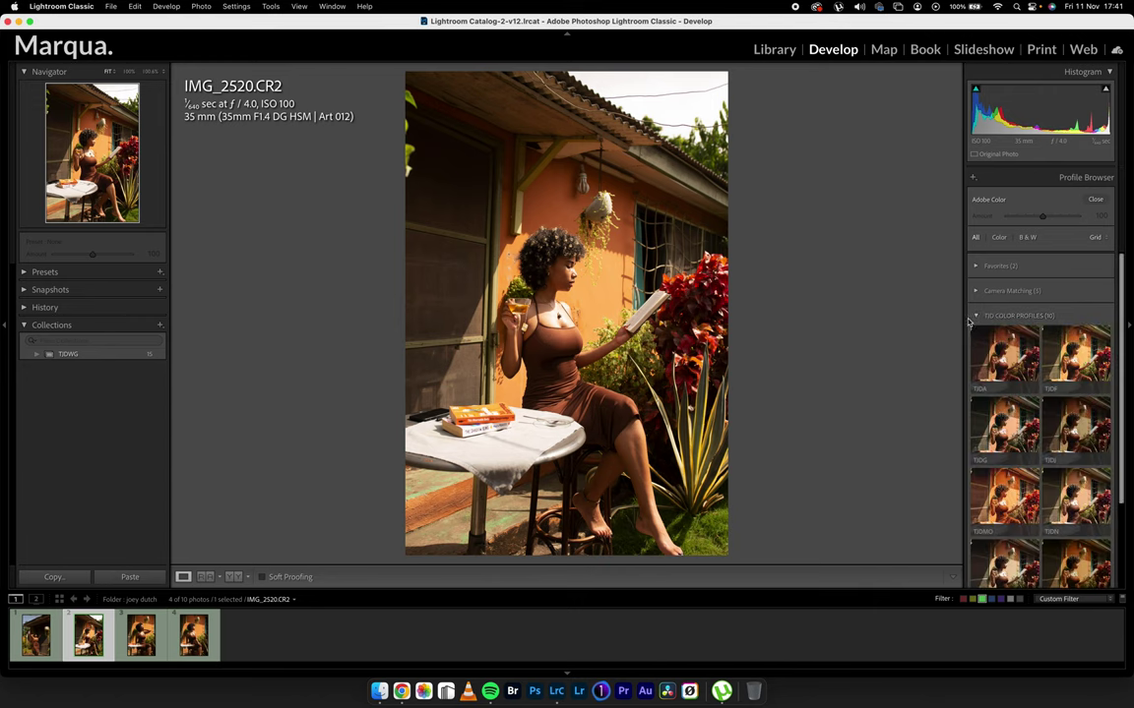
{"action": "left_click", "coordinate": [999, 359]}
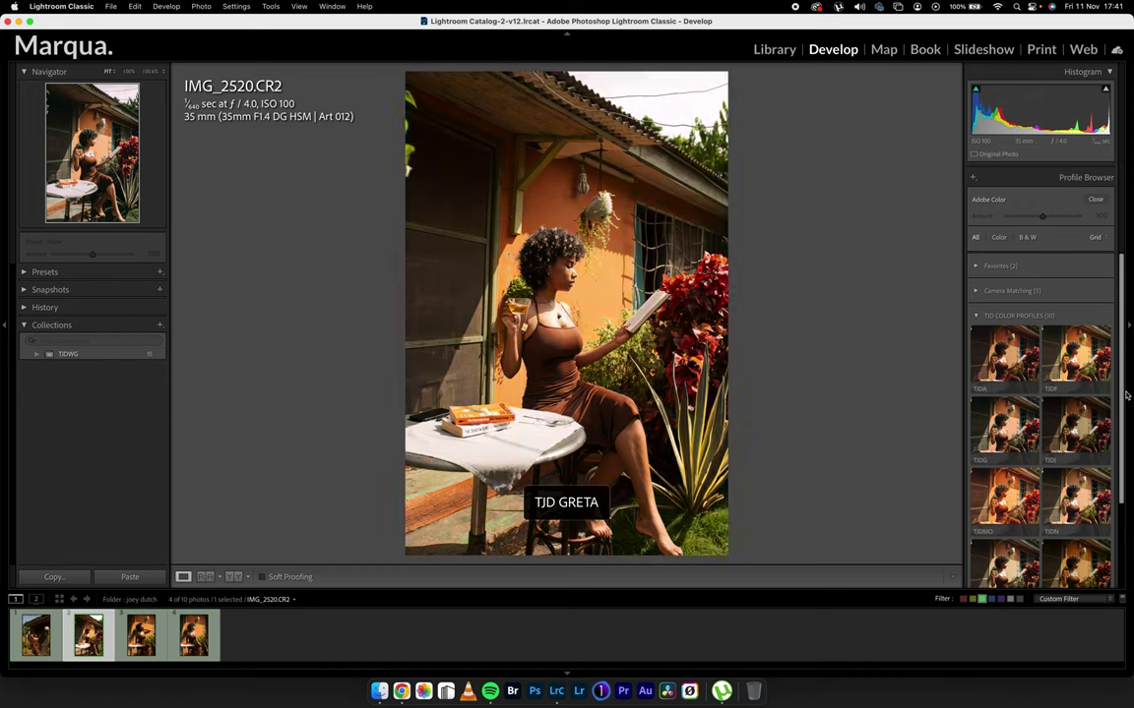
{"action": "scroll", "coordinate": [1004, 427], "scroll_direction": "down", "scroll_amount": 3}
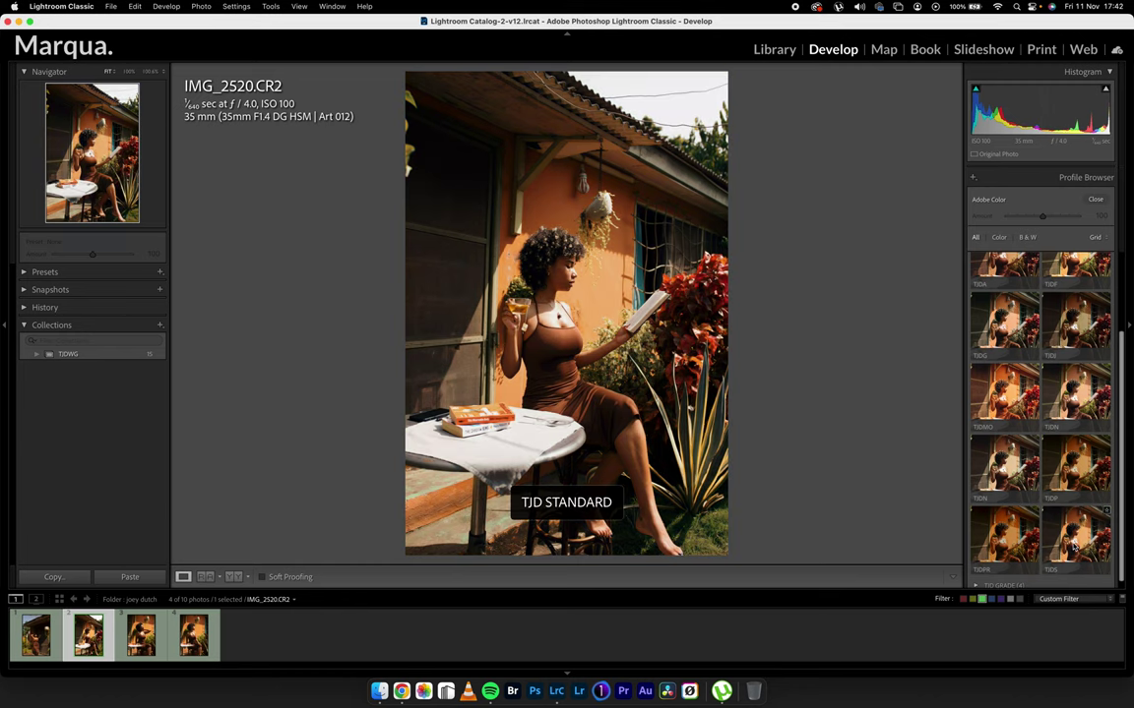
{"action": "left_click", "coordinate": [1095, 199]}
{"action": "left_click", "coordinate": [1109, 230]}
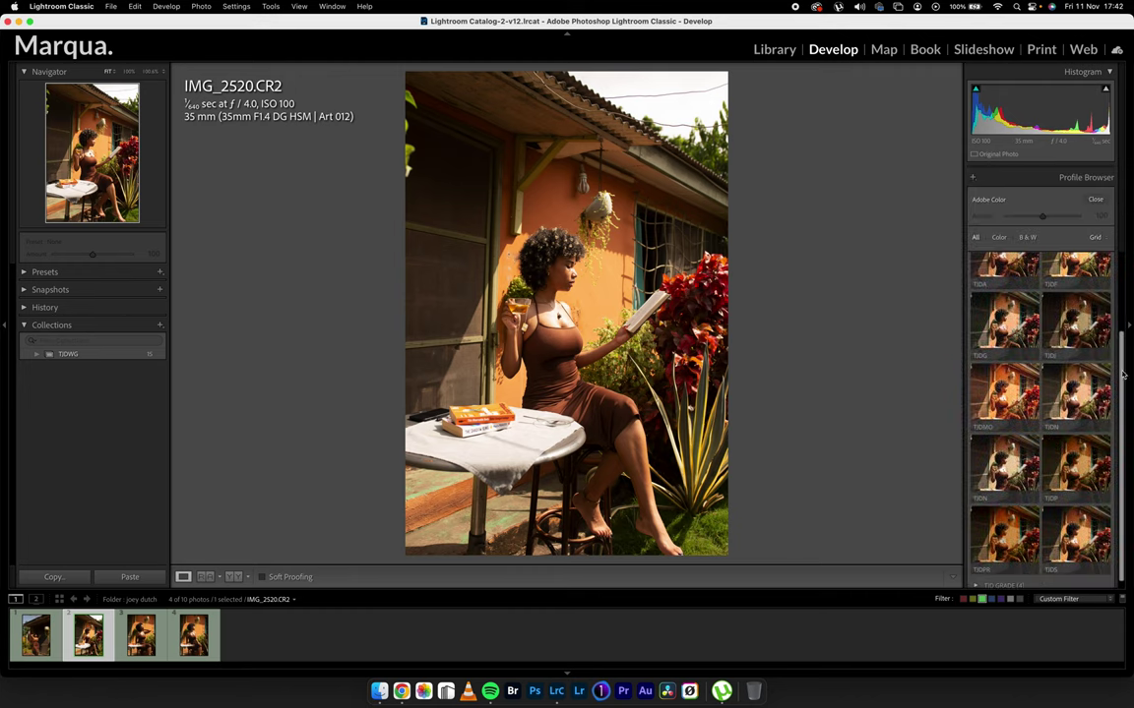
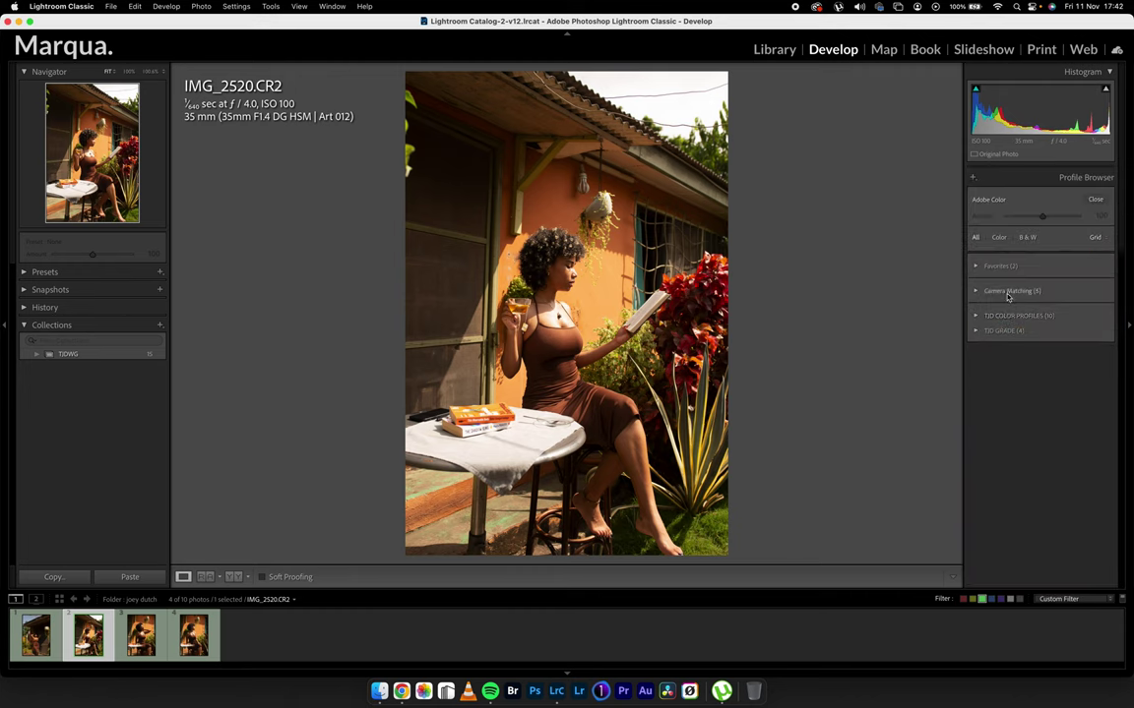
Apply the Camera Matching profile Camera Standard to the photo and close the Profile Browser
{"action": "left_click", "coordinate": [1008, 292]}
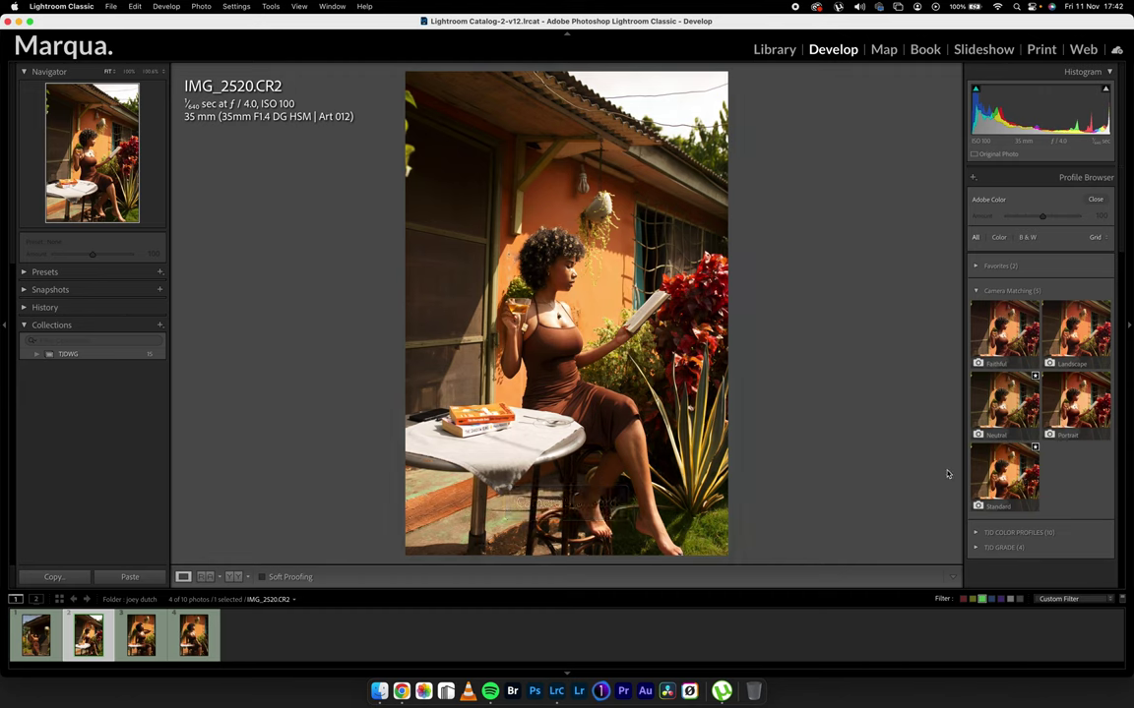
{"action": "left_click", "coordinate": [1004, 476]}
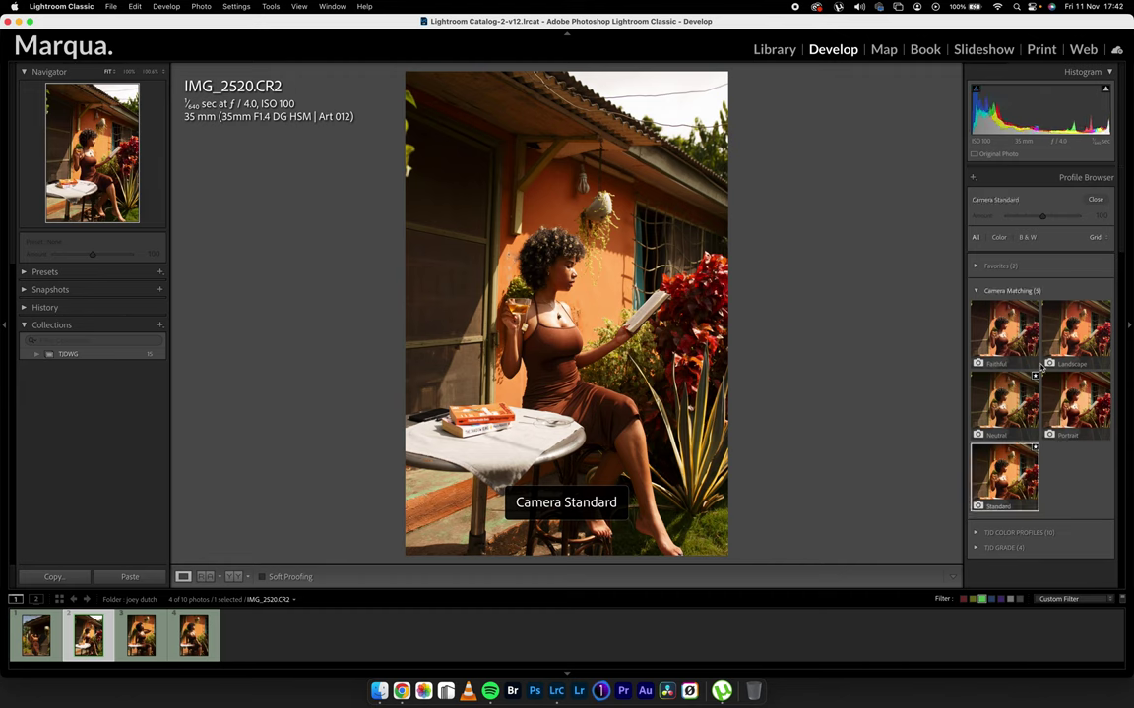
{"action": "left_click", "coordinate": [1096, 199]}
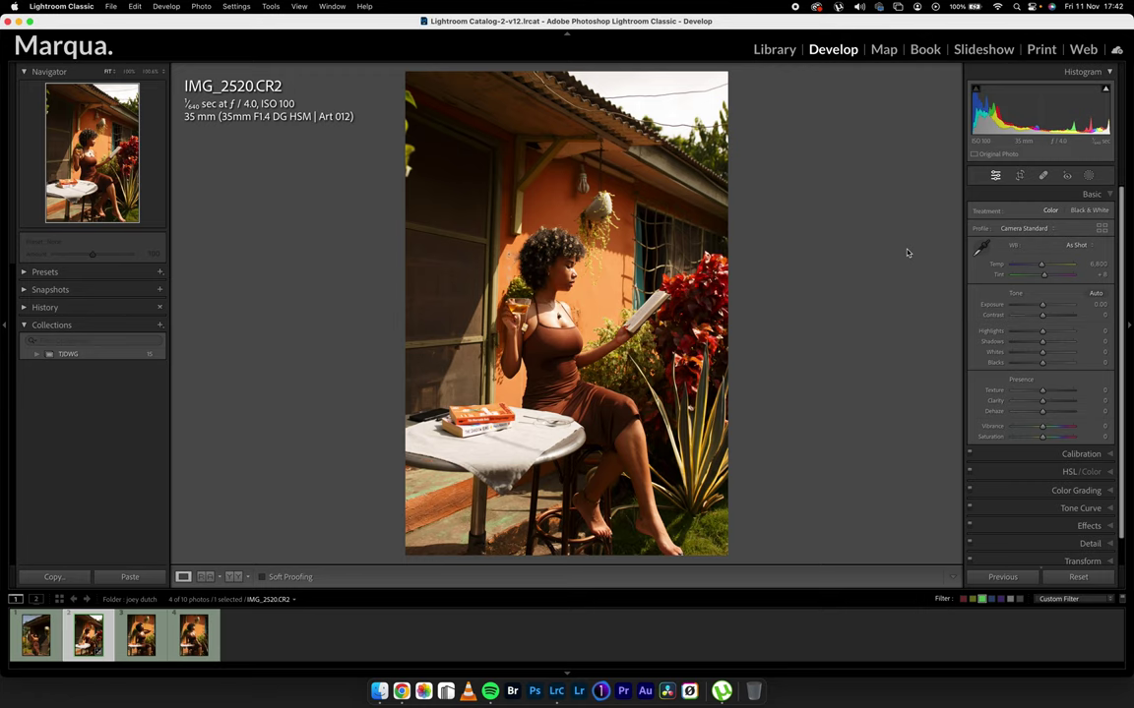
Compare the photo before and after the profile, and try the Auto Upright perspective correction before undoing it
{"action": "key", "text": "y"}
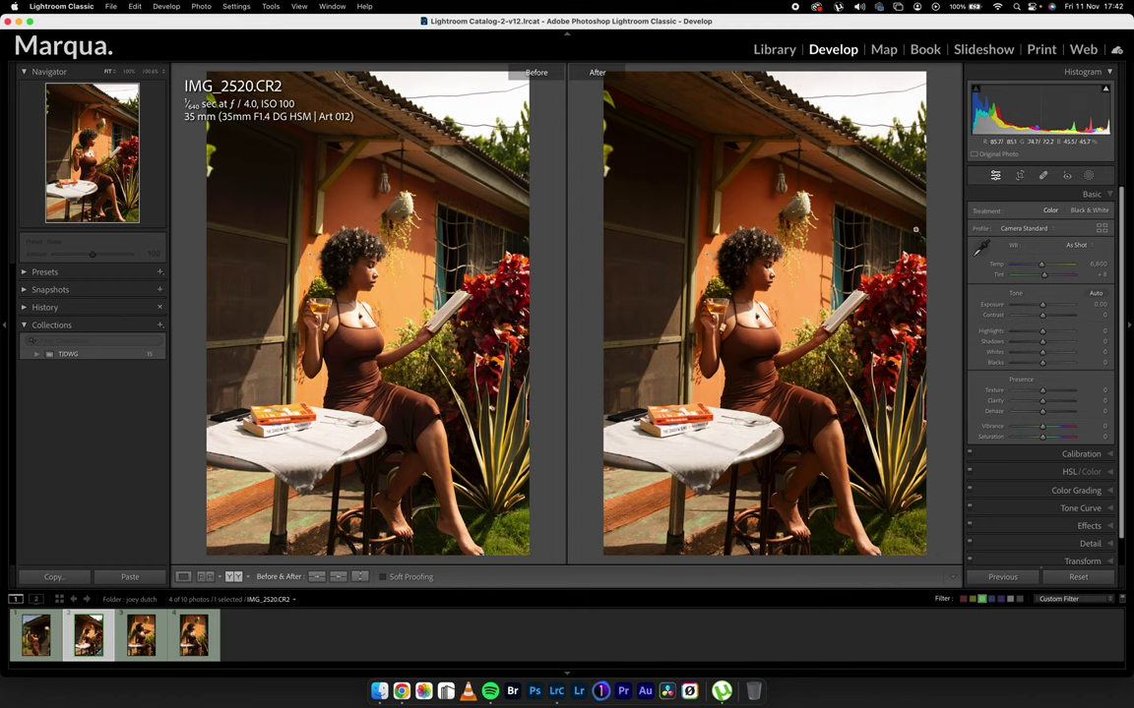
{"action": "left_click", "coordinate": [1014, 193]}
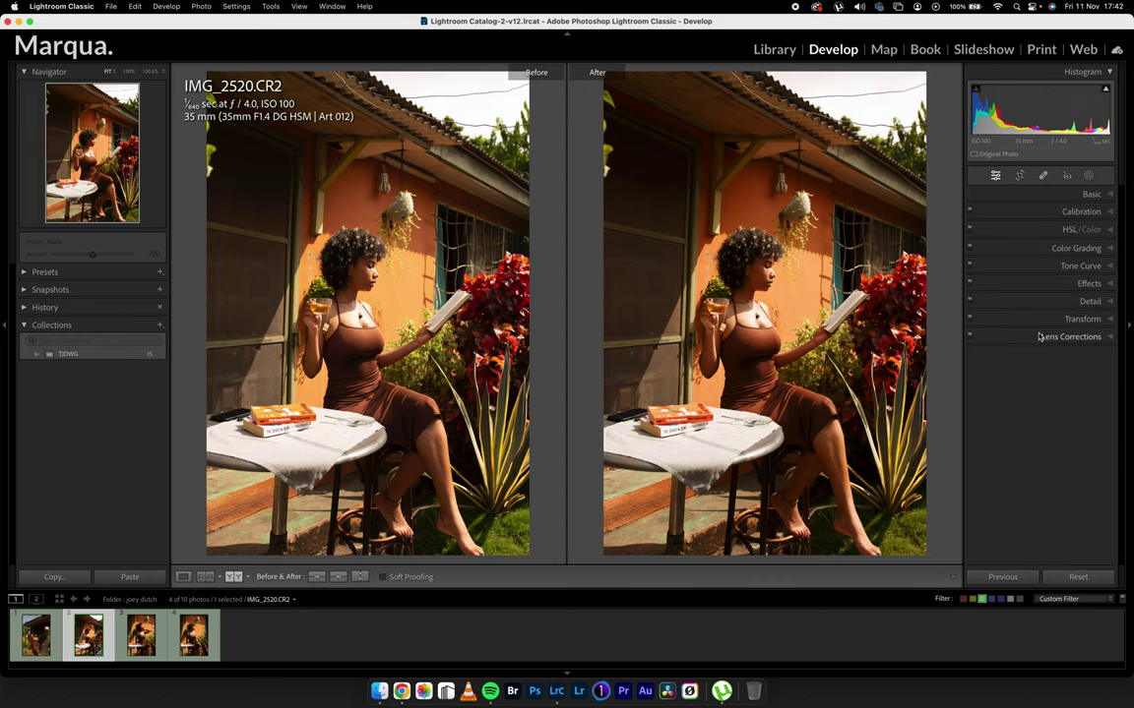
{"action": "left_click", "coordinate": [1032, 319]}
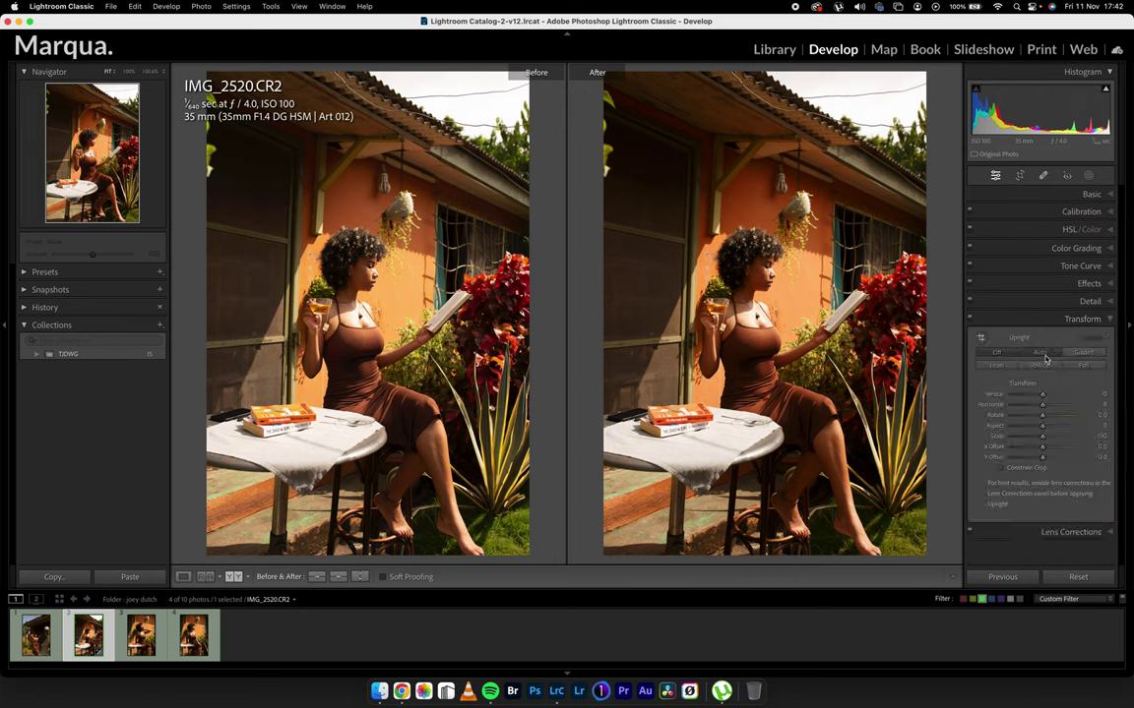
{"action": "left_click", "coordinate": [1042, 353]}
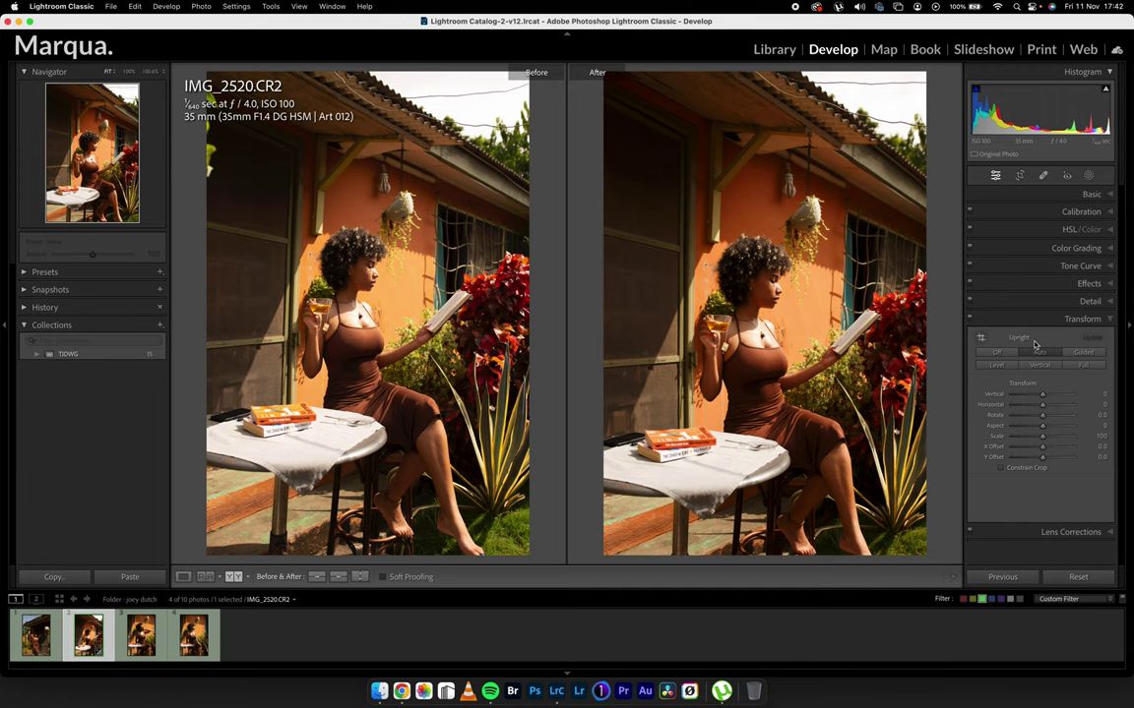
{"action": "key", "text": "super+z"}
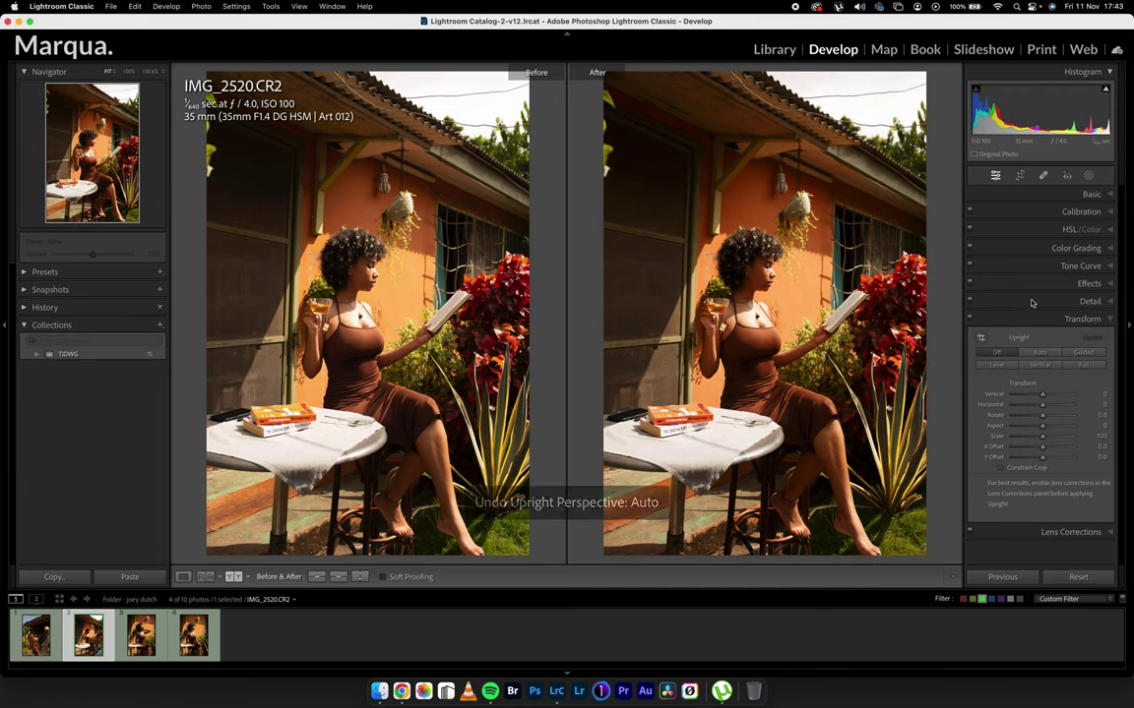
Try straightening the photo with a crop angle of -2.28 and undo it
{"action": "left_click", "coordinate": [1020, 176]}
{"action": "left_click_drag", "start_coordinate": [896, 176], "coordinate": [899, 159]}
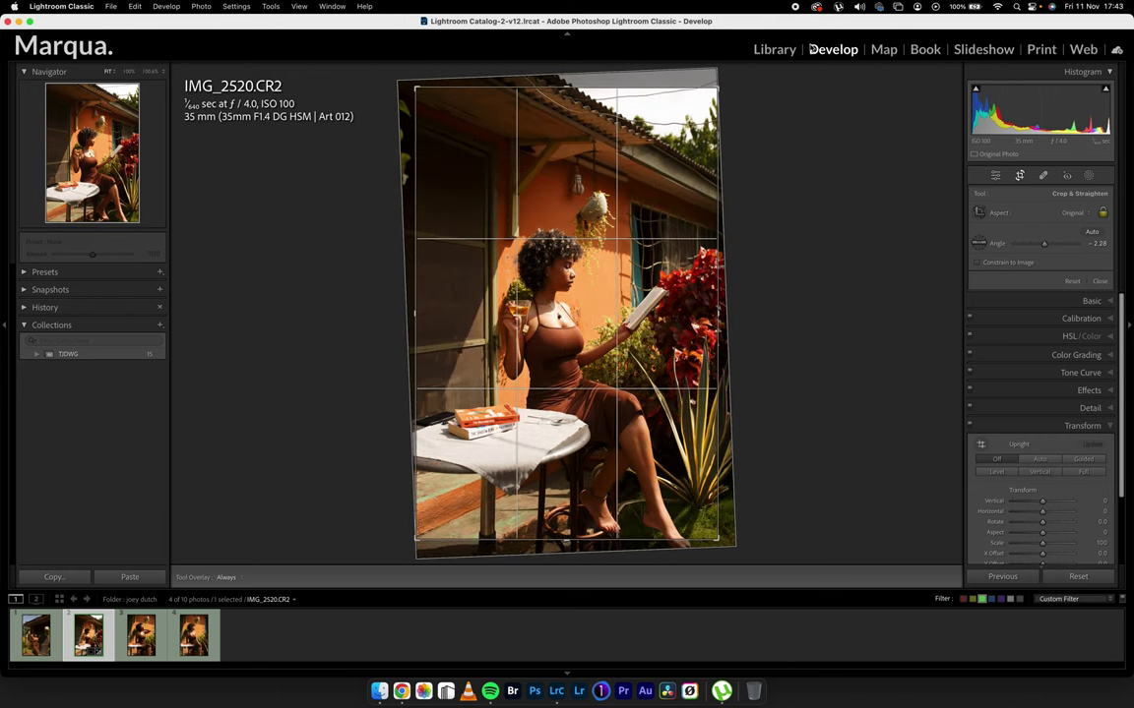
{"action": "key", "text": "Return"}
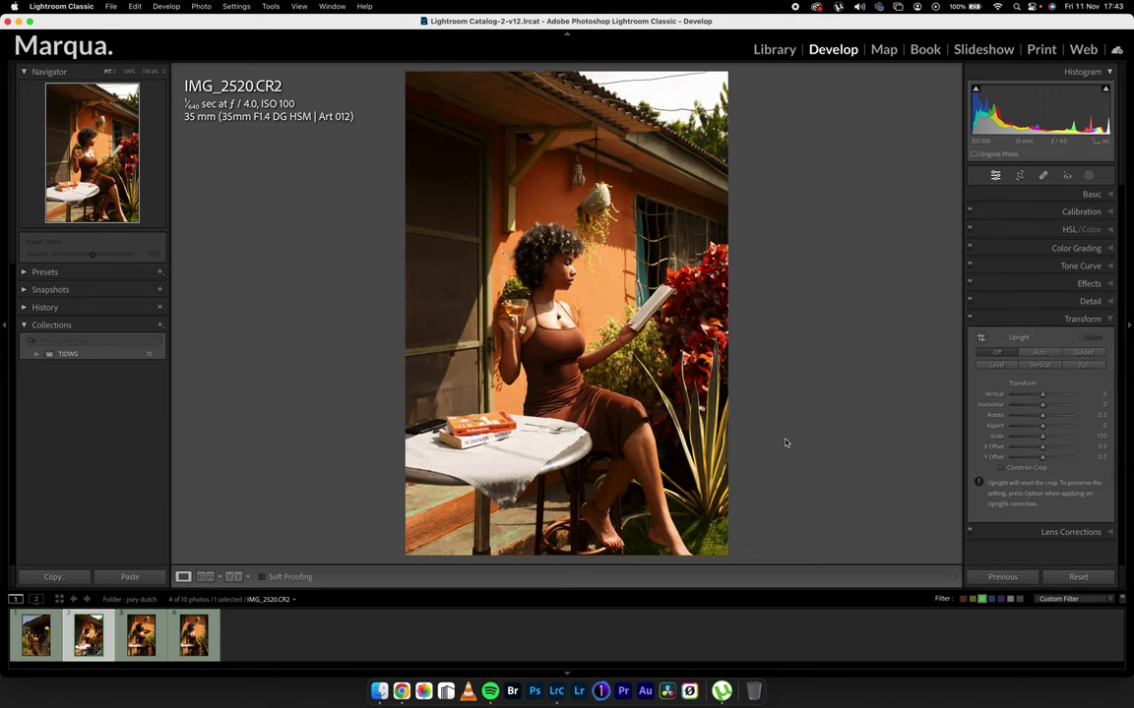
{"action": "key", "text": "super+z"}
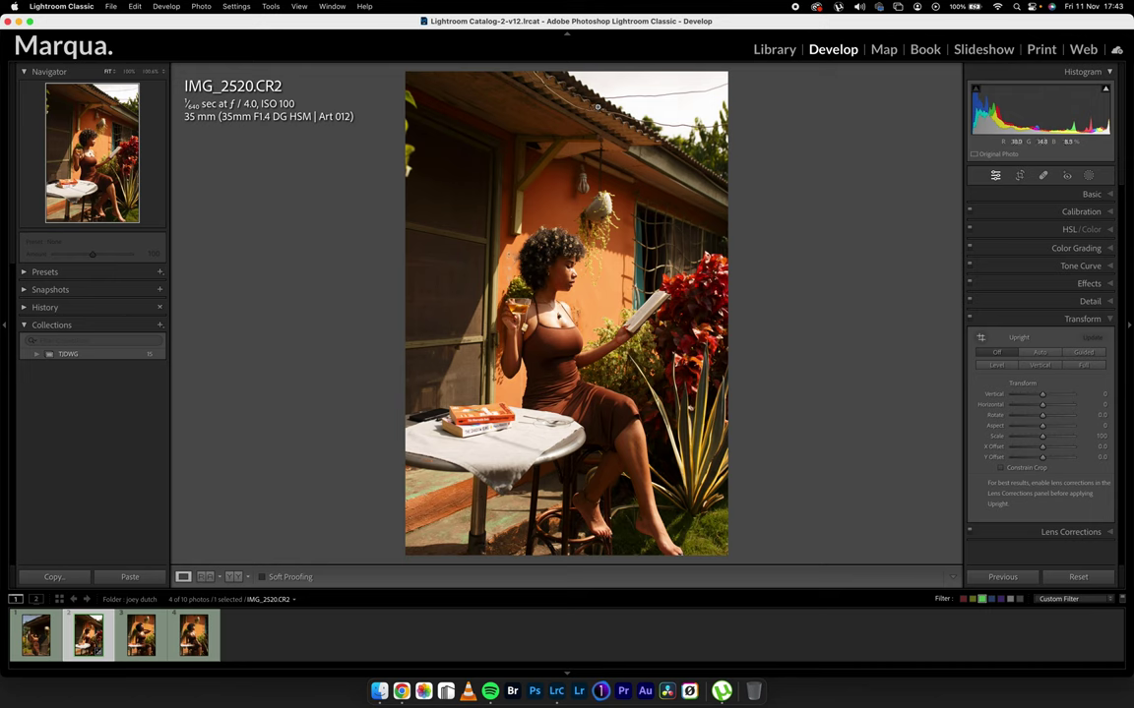
Check the photo's lens profile and chromatic aberration settings in Lens Corrections
{"action": "left_click", "coordinate": [1038, 321]}
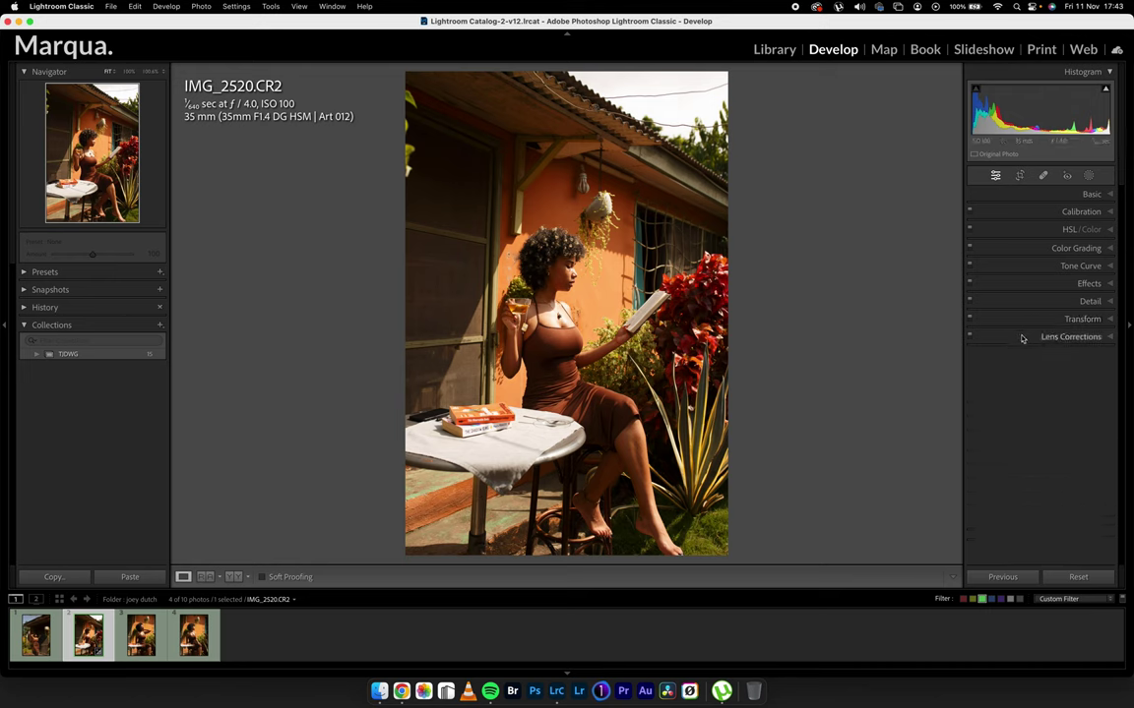
{"action": "left_click", "coordinate": [1021, 339]}
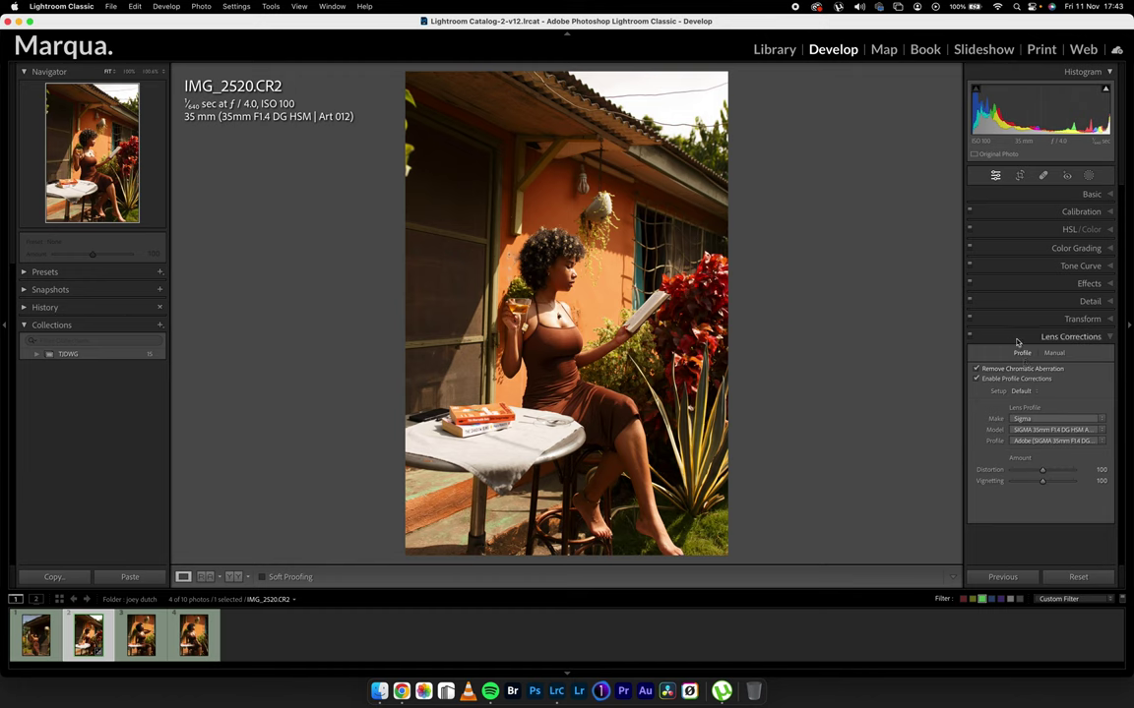
{"action": "left_click", "coordinate": [1021, 338]}
Remove the long wire across the sky using Content-Aware Remove with a brush size of 76
{"action": "left_click", "coordinate": [1090, 176]}
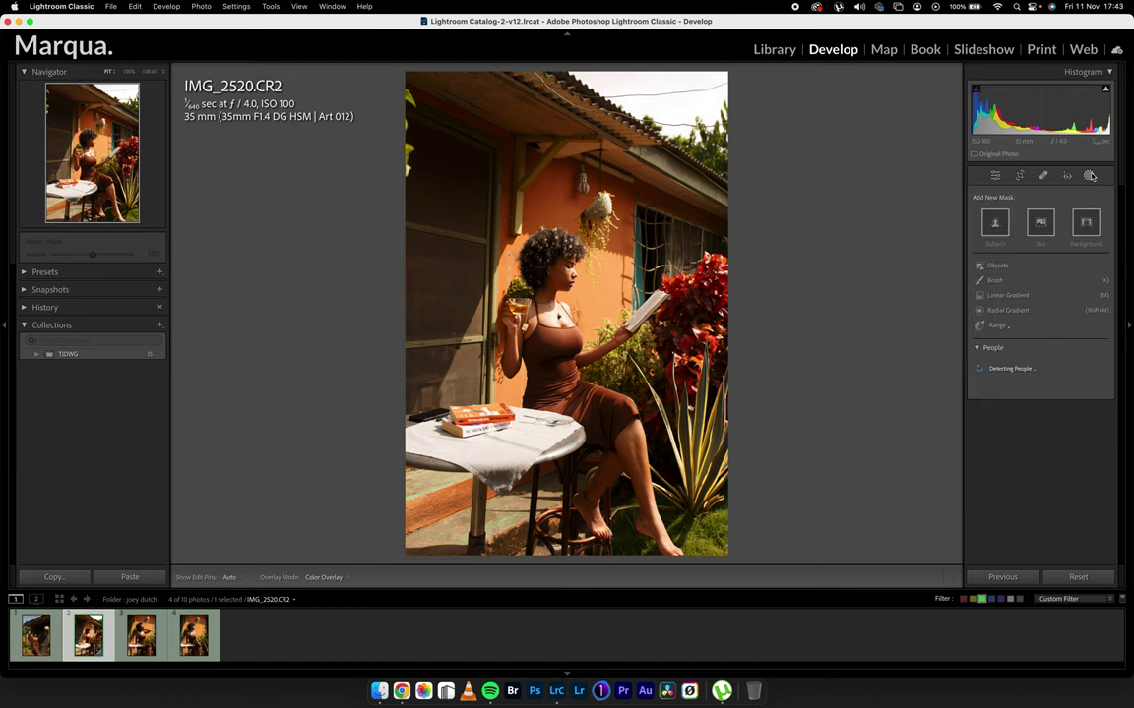
{"action": "left_click", "coordinate": [1043, 176]}
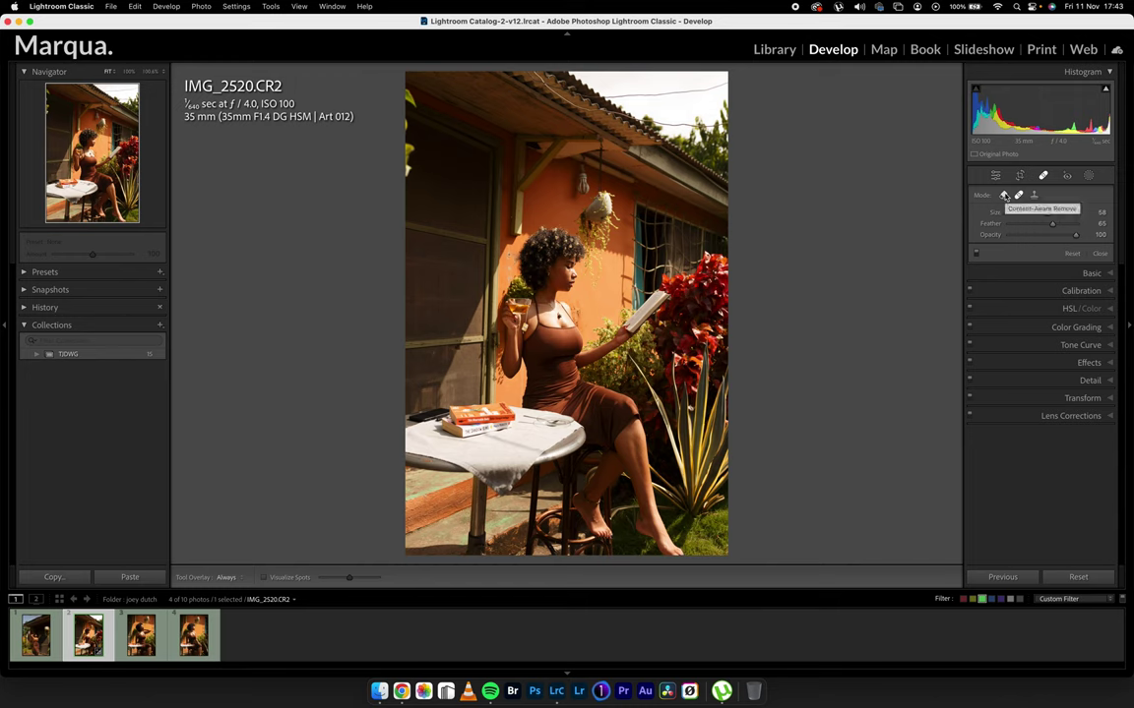
{"action": "left_click", "coordinate": [1003, 195]}
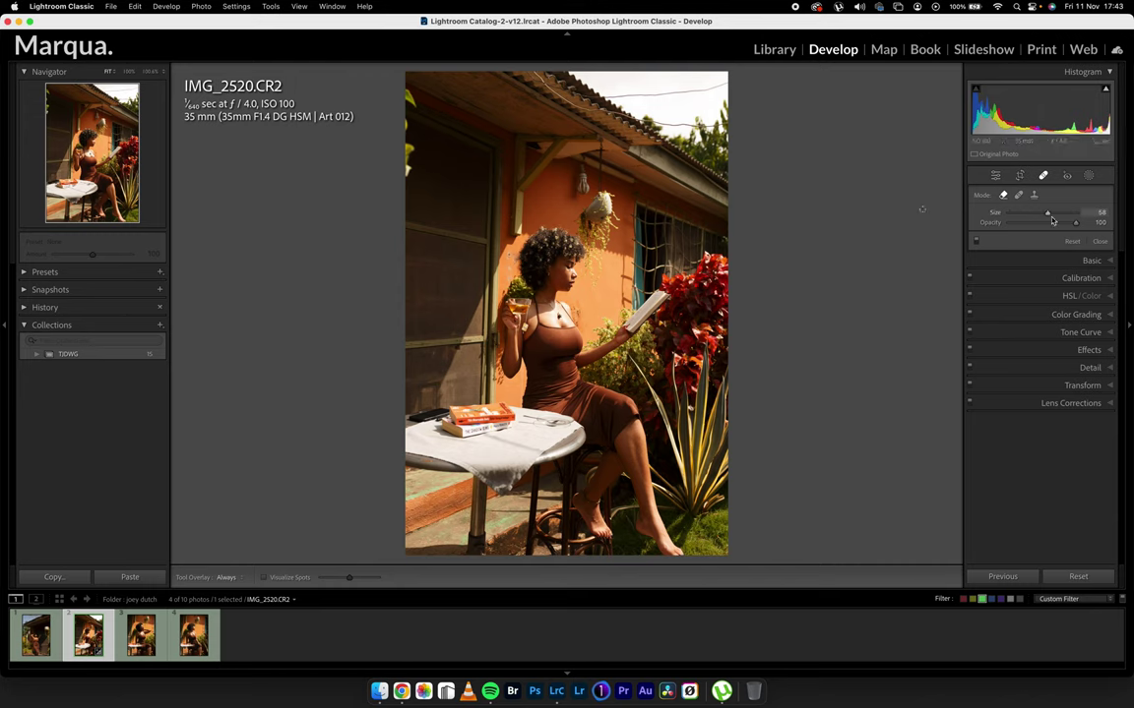
{"action": "left_click_drag", "start_coordinate": [1047, 214], "coordinate": [1058, 221]}
{"action": "mouse_move", "coordinate": [546, 88]}
{"action": "left_mouse_down"}
{"action": "mouse_move", "coordinate": [638, 97]}
{"action": "mouse_move", "coordinate": [733, 85]}
{"action": "left_mouse_up"}
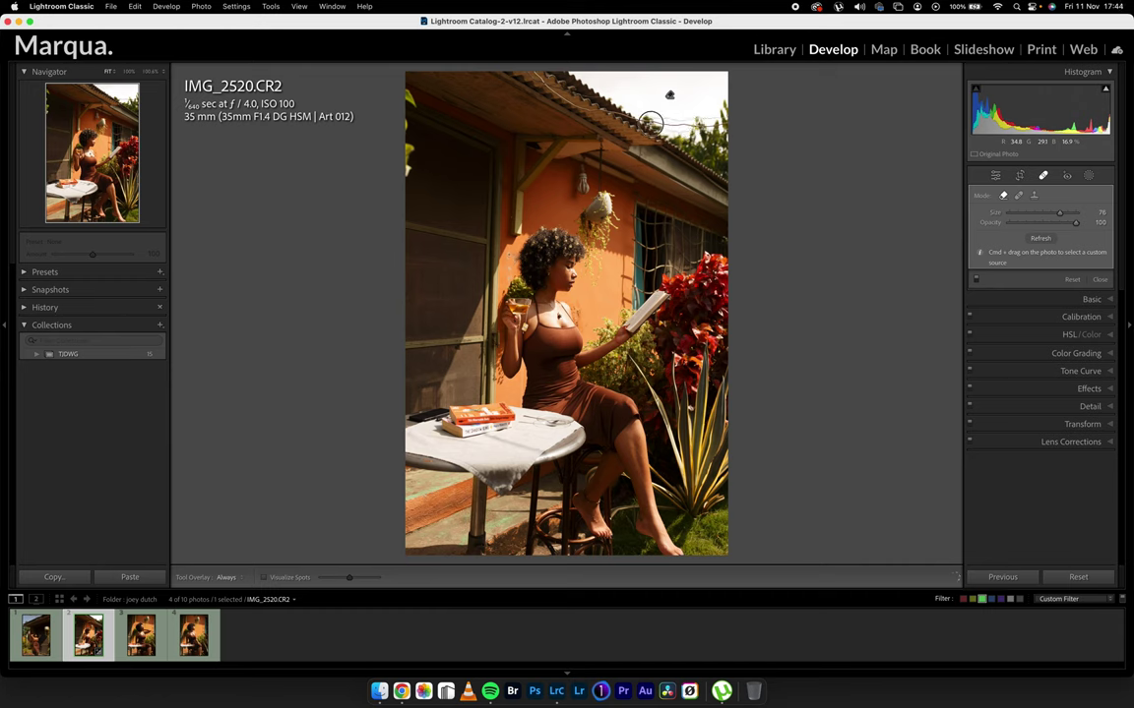
Paint out the remaining wires along the roof edge, undoing the last stroke, and exit the Remove tool
{"action": "left_click_drag", "start_coordinate": [610, 104], "coordinate": [547, 98]}
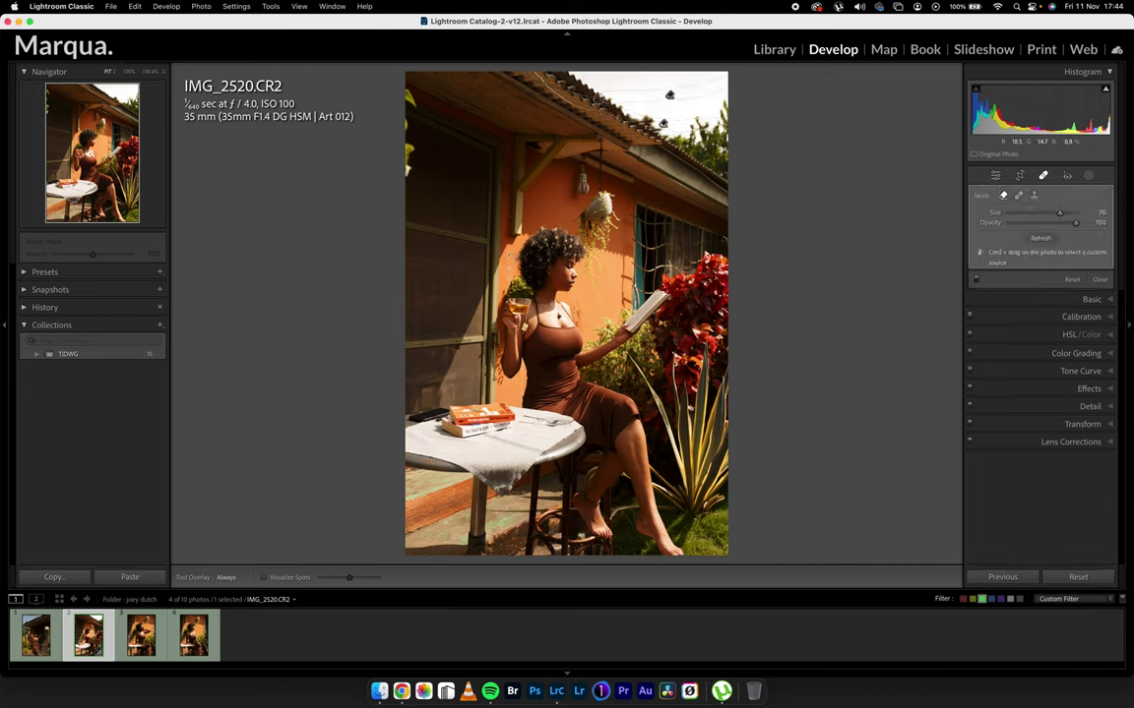
{"action": "left_click_drag", "start_coordinate": [588, 93], "coordinate": [536, 86]}
{"action": "left_click_drag", "start_coordinate": [530, 102], "coordinate": [543, 99]}
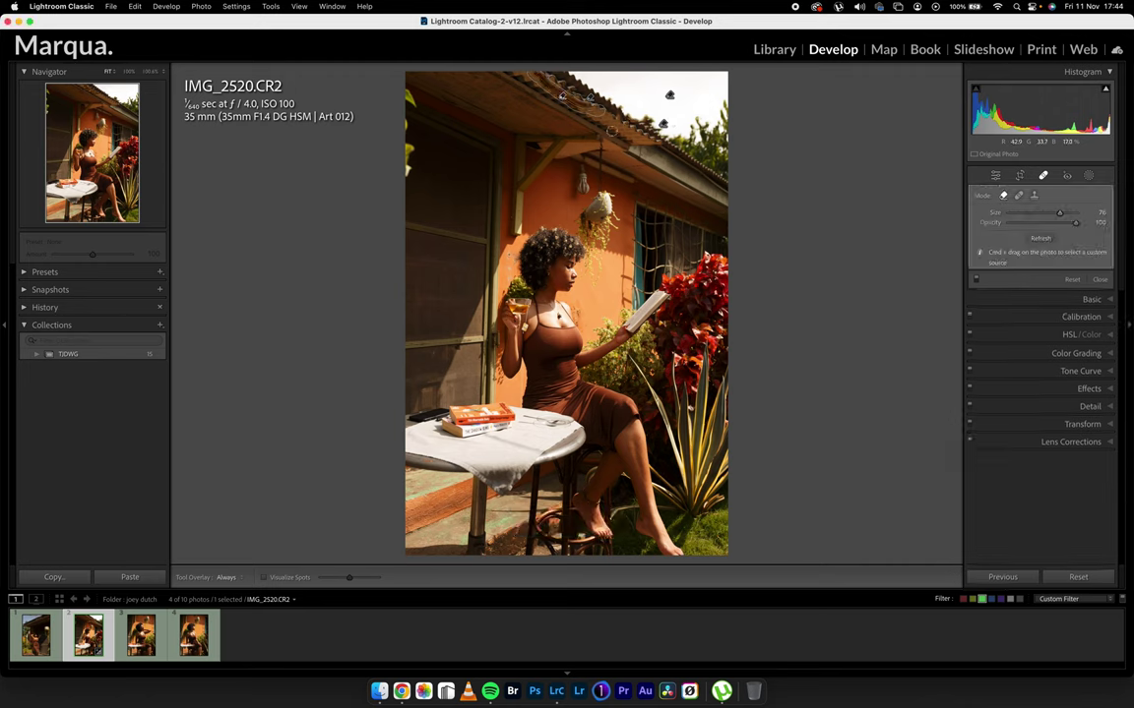
{"action": "left_click_drag", "start_coordinate": [542, 105], "coordinate": [576, 128]}
{"action": "key", "text": "super+z"}
{"action": "key", "text": "q"}
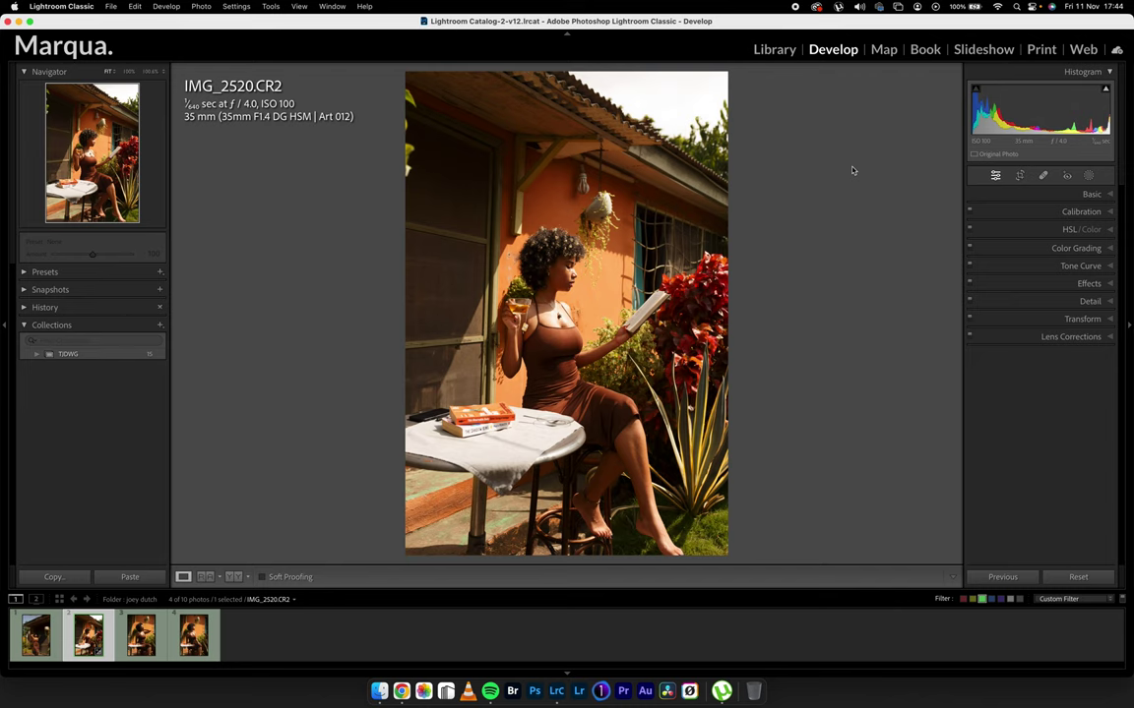
Set the white balance by sampling a neutral point in the dark window area behind the book
{"action": "left_click", "coordinate": [1019, 194]}
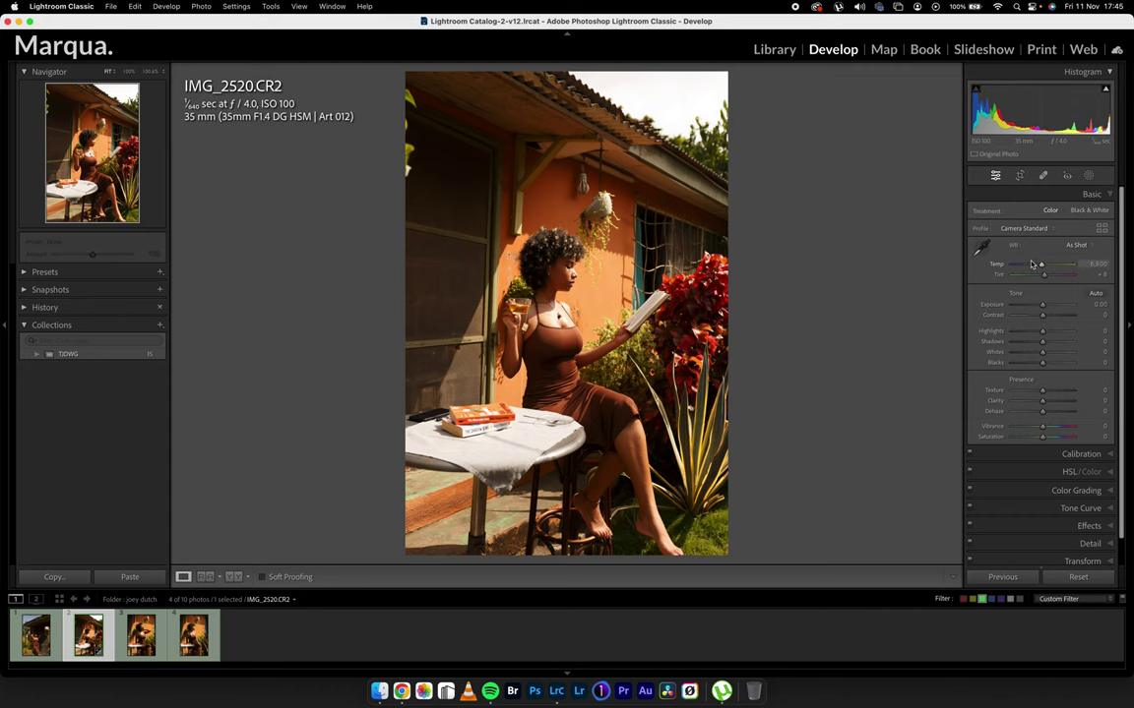
{"action": "left_click", "coordinate": [585, 248]}
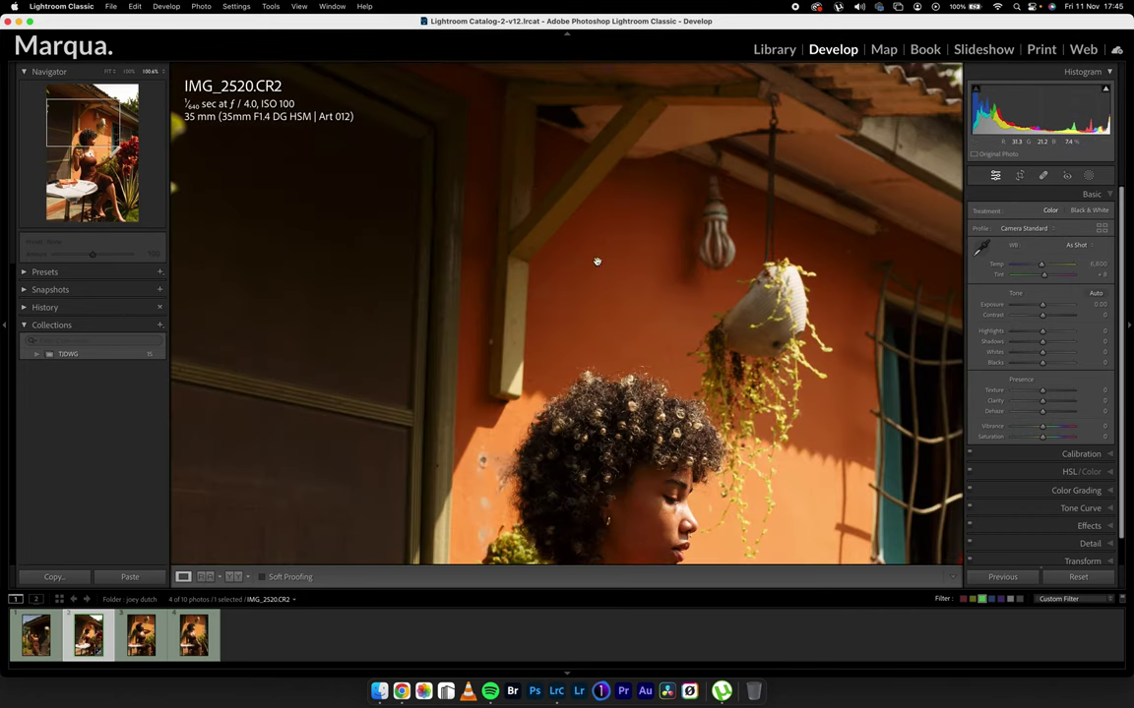
{"action": "scroll", "coordinate": [552, 283], "scroll_direction": "up", "scroll_amount": 3}
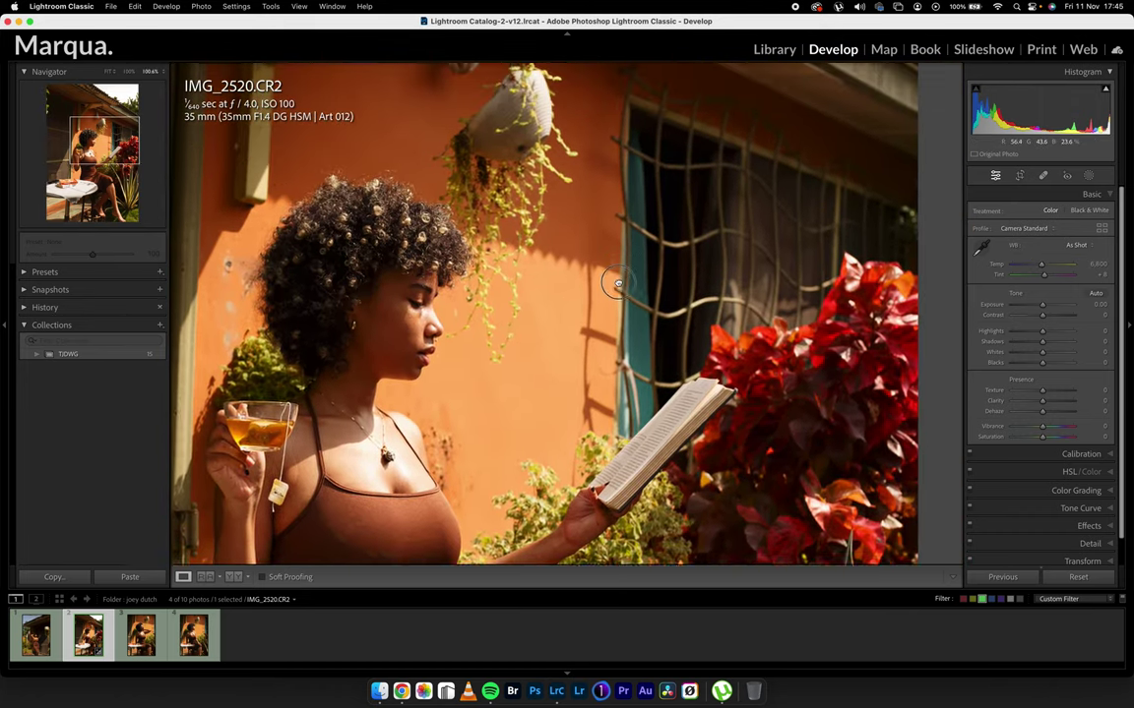
{"action": "left_click", "coordinate": [980, 249]}
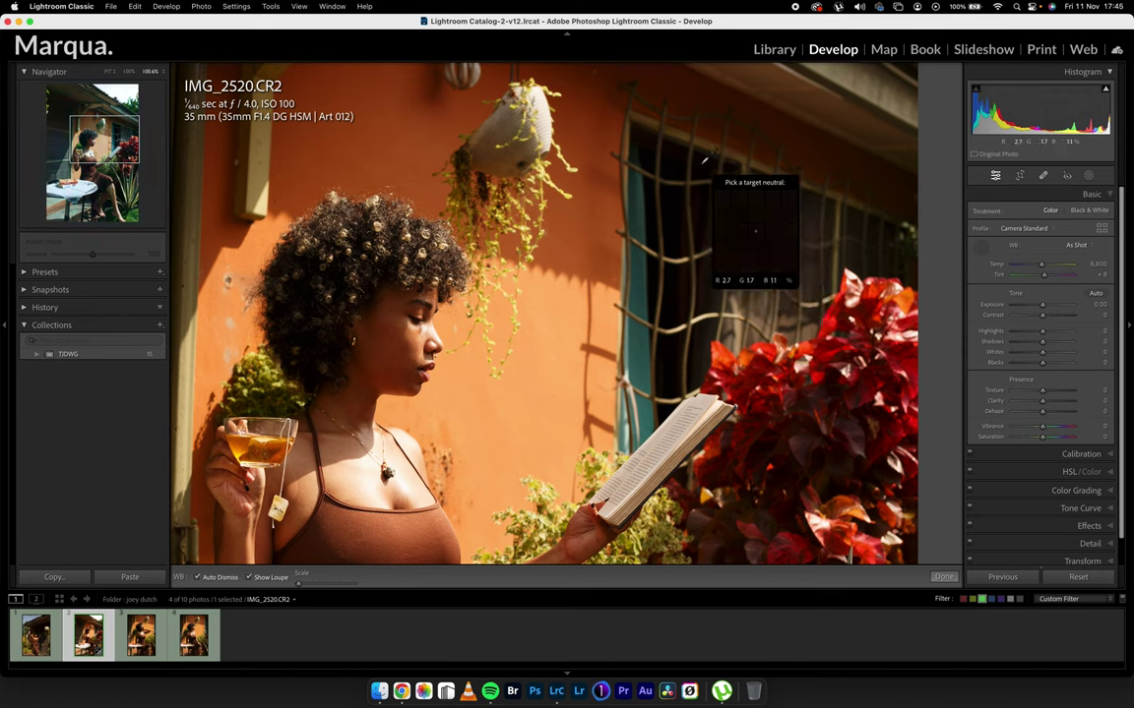
{"action": "left_click", "coordinate": [715, 283]}
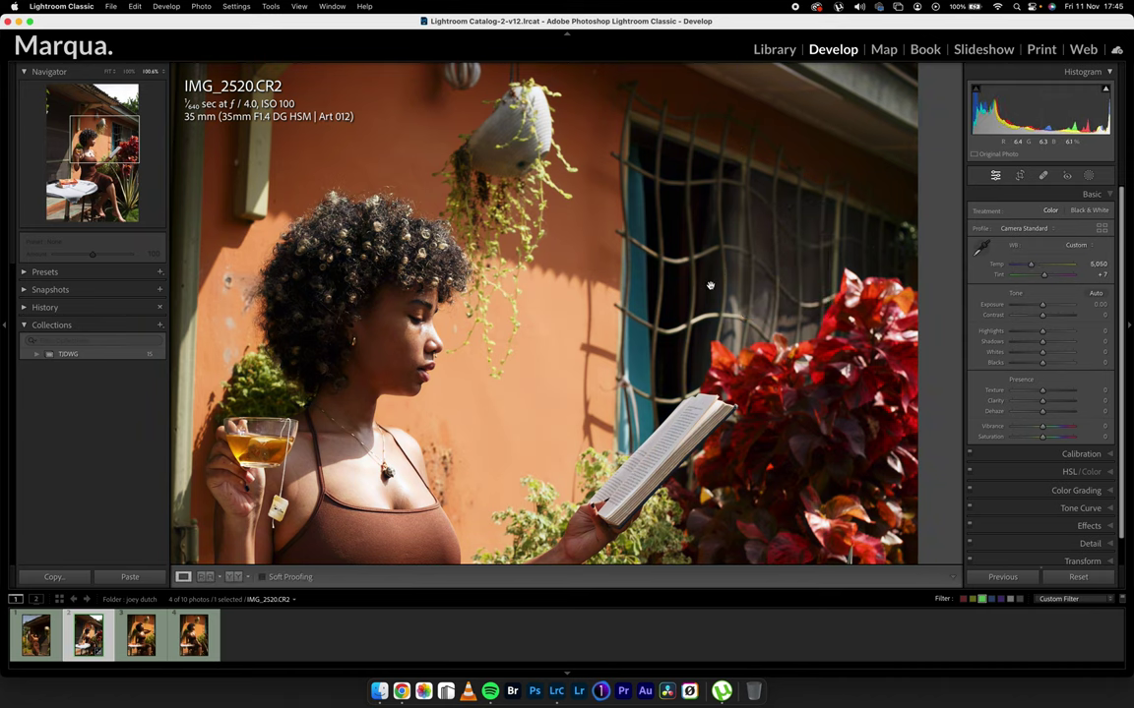
{"action": "left_click", "coordinate": [673, 305]}
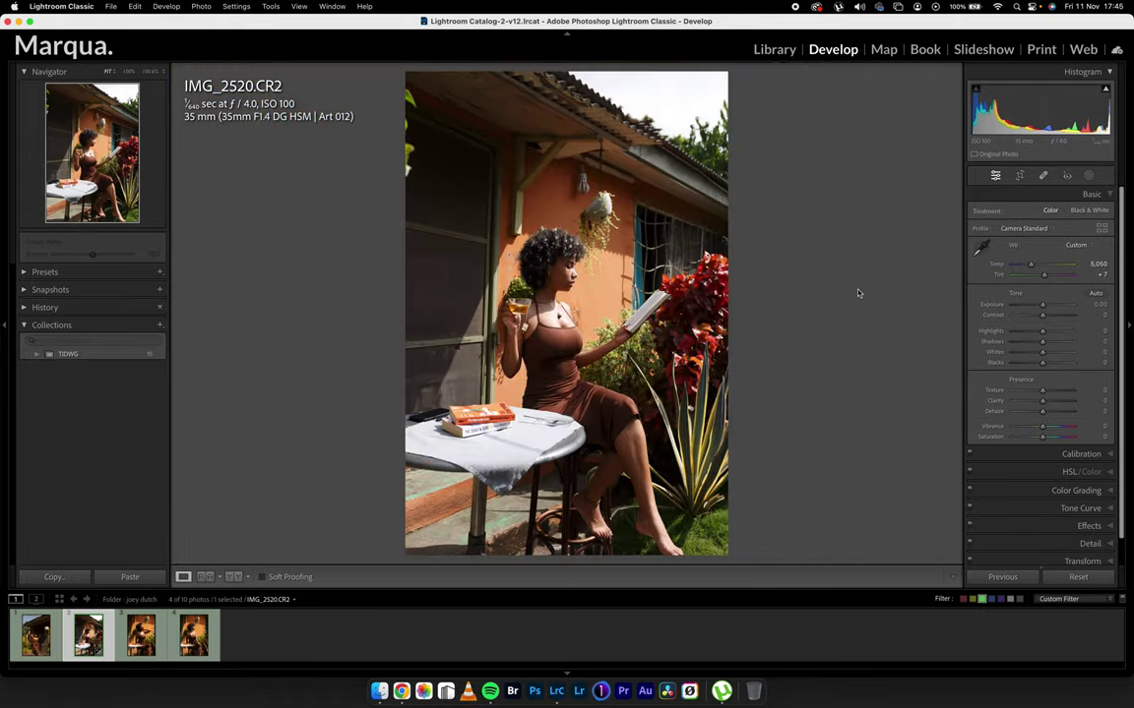
Compare the sampled white balance with the original, and warm the temperature to 5,524
{"action": "key", "text": "super+z"}
{"action": "key", "text": "super+shift+z"}
{"action": "key", "text": "super+z"}
{"action": "key", "text": "super+shift+z"}
{"action": "left_click_drag", "start_coordinate": [1031, 264], "coordinate": [1033, 269]}
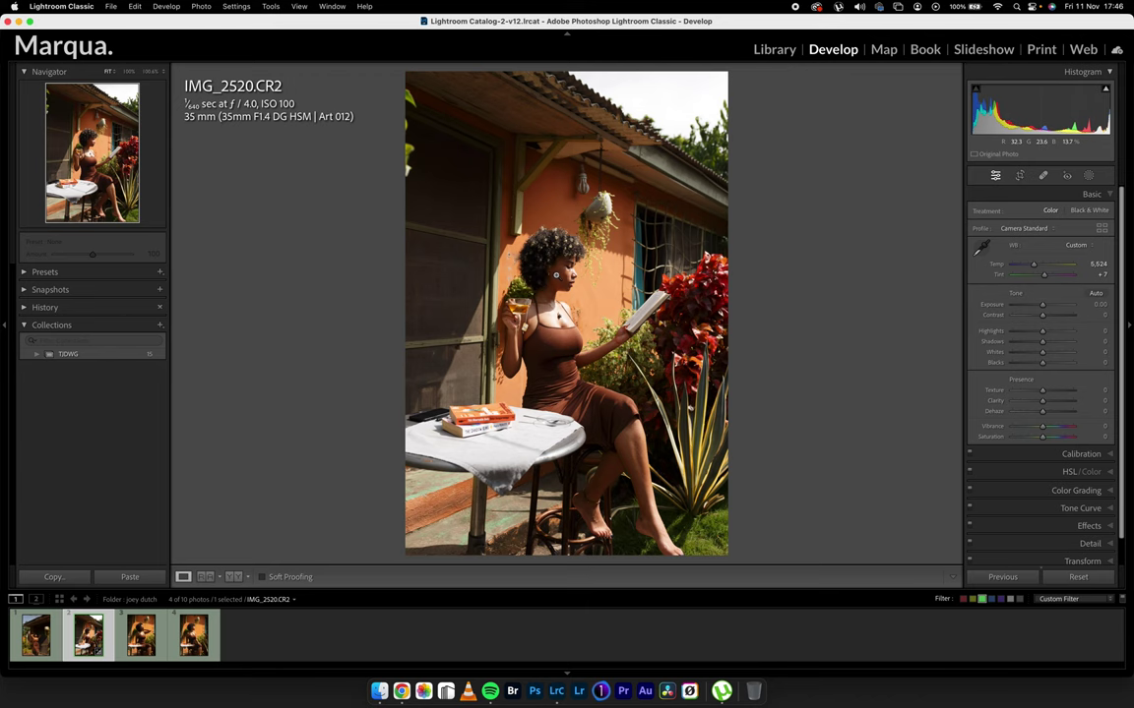
Set Exposure to -0.25, Highlights to -48, Shadows to +9, Whites to -32 and Blacks to +8
{"action": "left_click", "coordinate": [543, 274]}
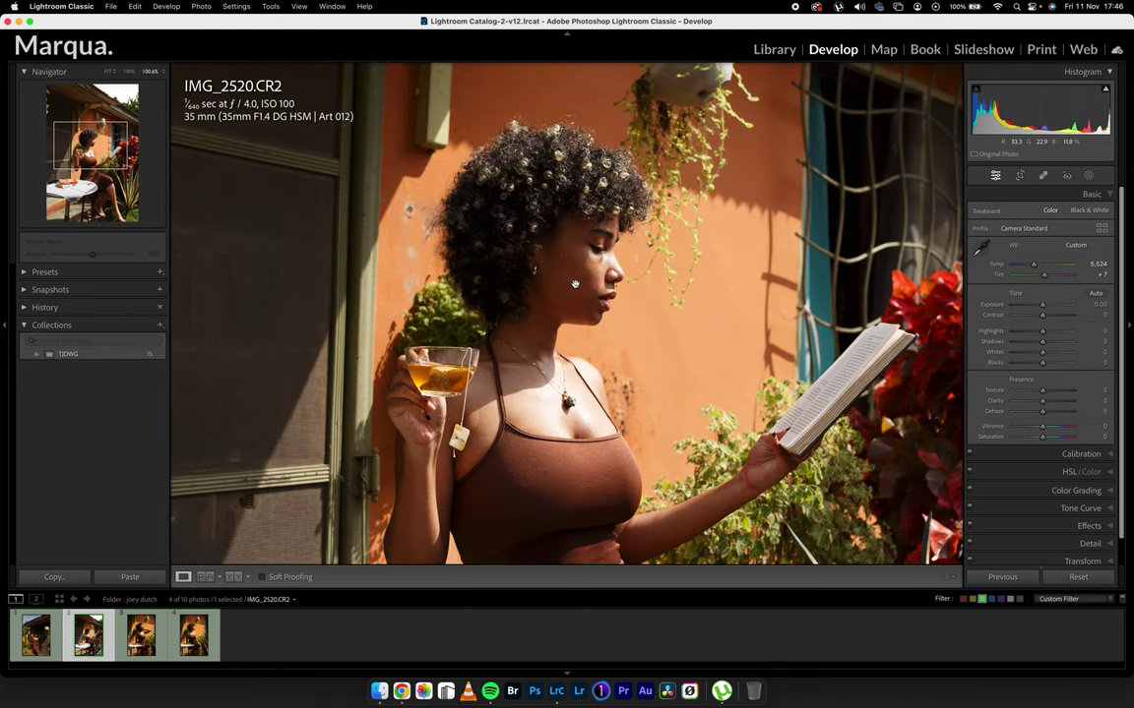
{"action": "left_click", "coordinate": [530, 248]}
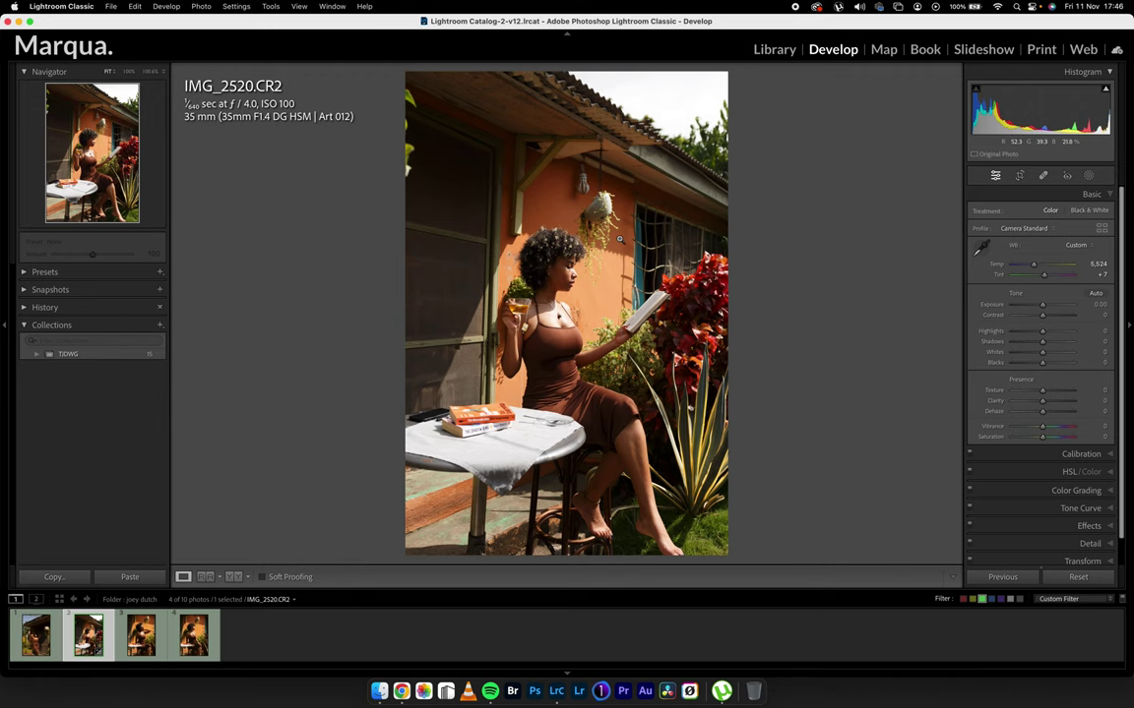
{"action": "left_click", "coordinate": [519, 247]}
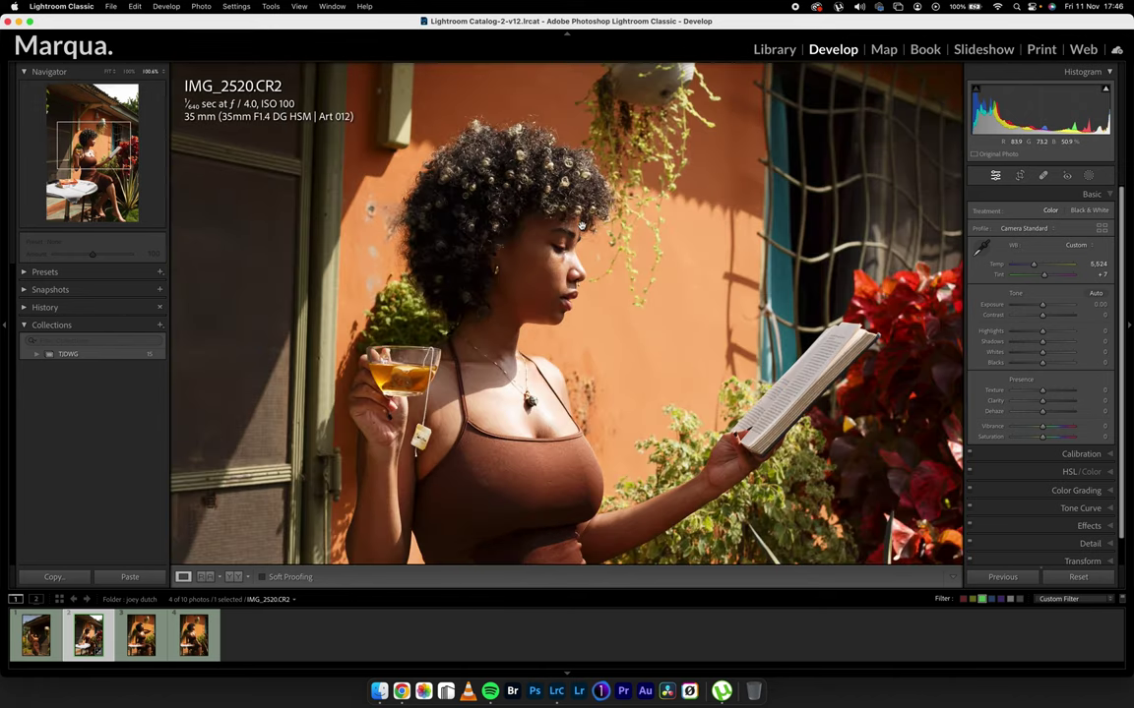
{"action": "left_click", "coordinate": [564, 309]}
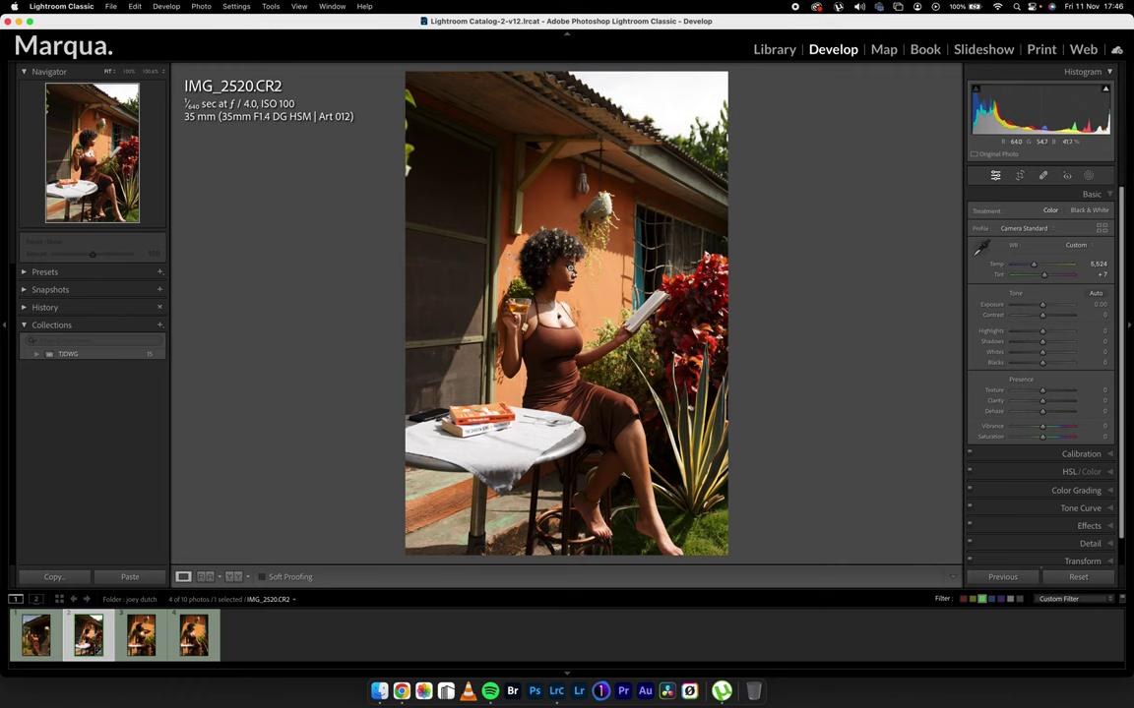
{"action": "left_click", "coordinate": [506, 260]}
{"action": "left_click", "coordinate": [586, 278]}
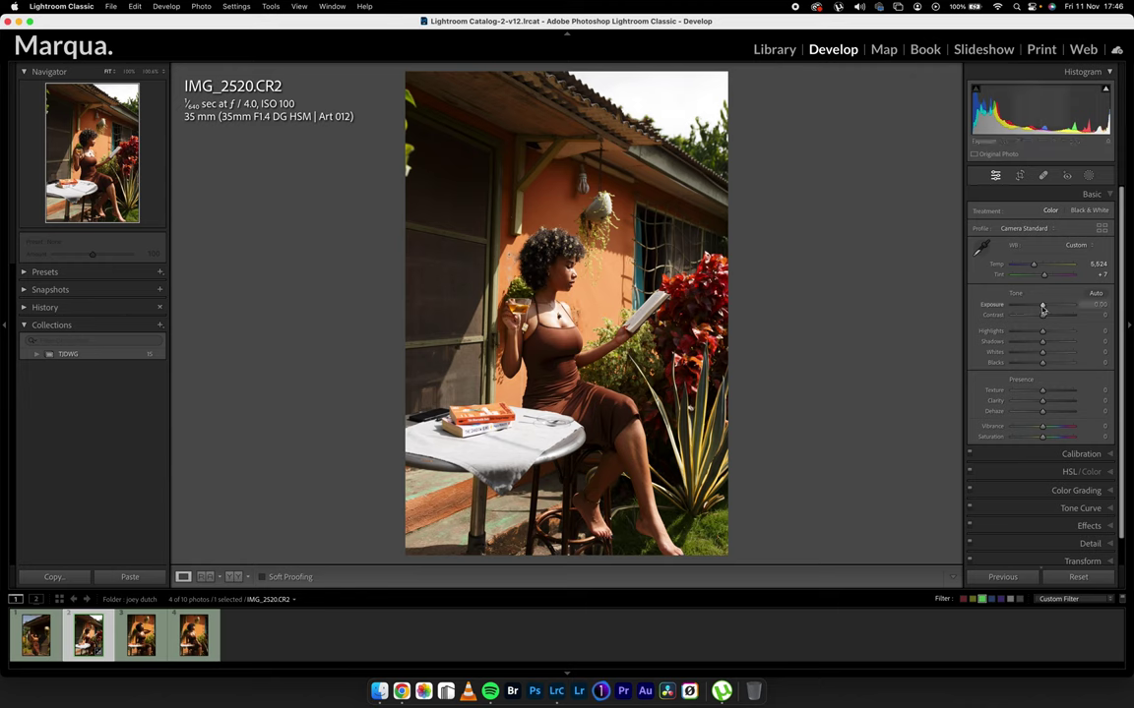
{"action": "left_click_drag", "start_coordinate": [1042, 308], "coordinate": [1040, 311]}
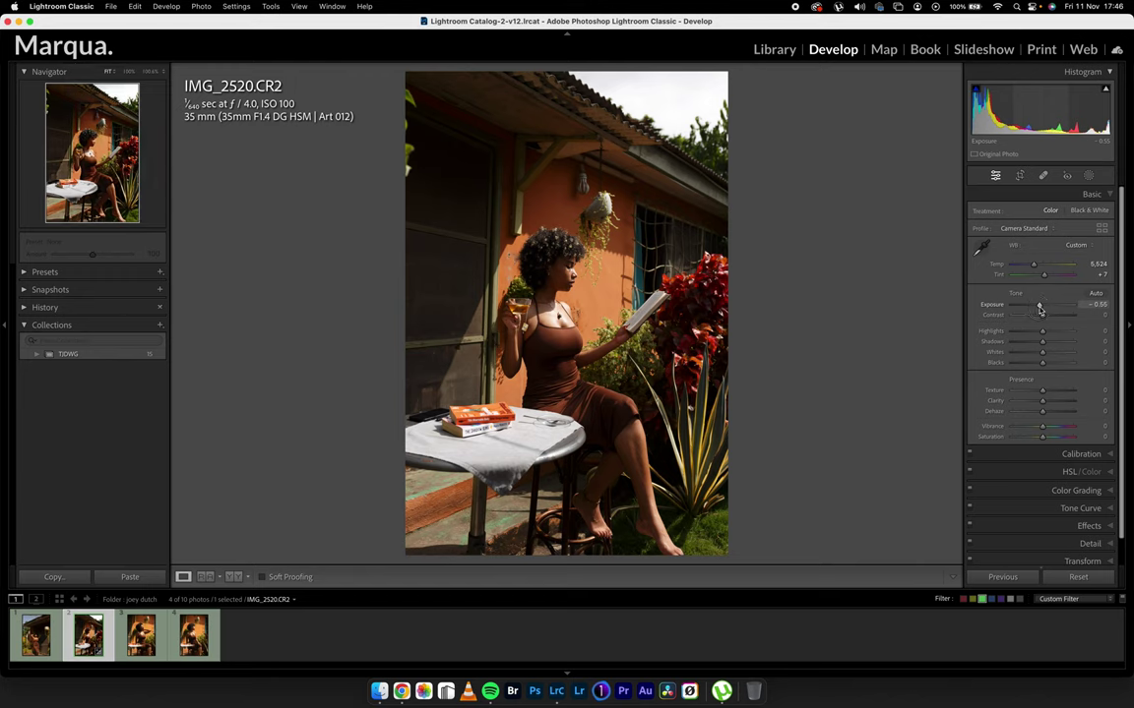
{"action": "mouse_move", "coordinate": [1042, 331]}
{"action": "left_mouse_down"}
{"action": "mouse_move", "coordinate": [1021, 336]}
{"action": "mouse_move", "coordinate": [1042, 309]}
{"action": "left_mouse_up"}
{"action": "mouse_move", "coordinate": [1035, 352]}
{"action": "left_mouse_down"}
{"action": "mouse_move", "coordinate": [1008, 357]}
{"action": "mouse_move", "coordinate": [1058, 356]}
{"action": "mouse_move", "coordinate": [1033, 359]}
{"action": "mouse_move", "coordinate": [1048, 368]}
{"action": "mouse_move", "coordinate": [1050, 344]}
{"action": "mouse_move", "coordinate": [1033, 342]}
{"action": "mouse_move", "coordinate": [1046, 345]}
{"action": "left_mouse_up"}
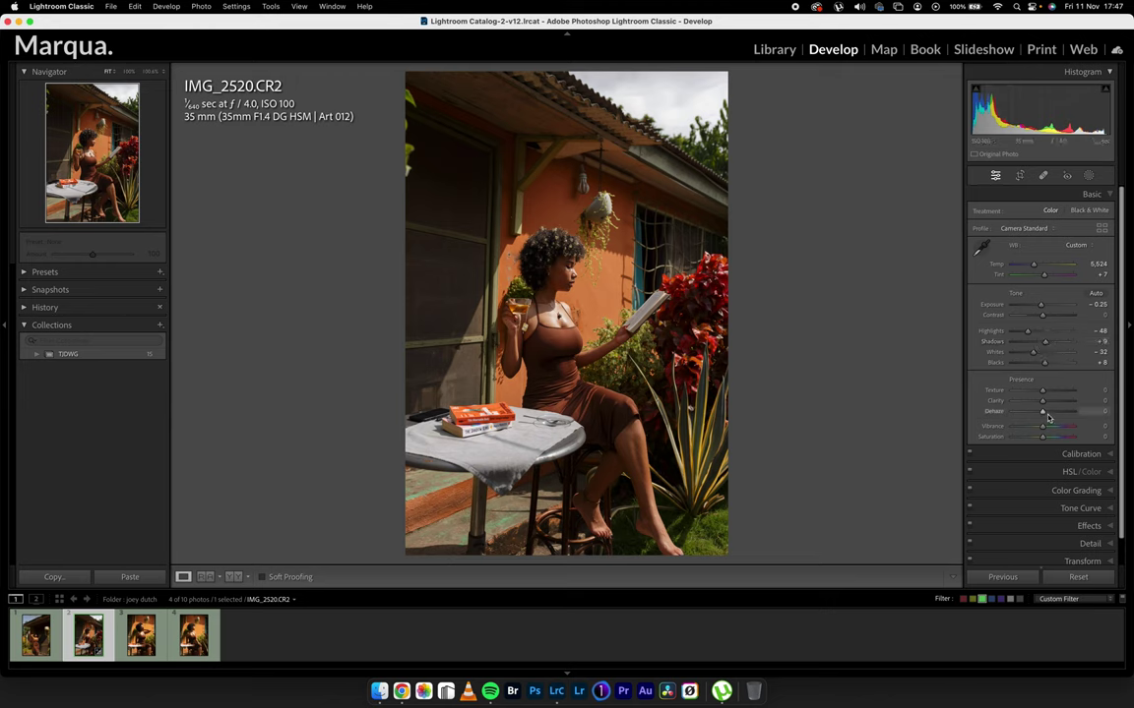
Set Clarity to -6, Dehaze to +15 and Saturation to -10, and show the before and after side by side
{"action": "left_click_drag", "start_coordinate": [1042, 412], "coordinate": [1048, 416]}
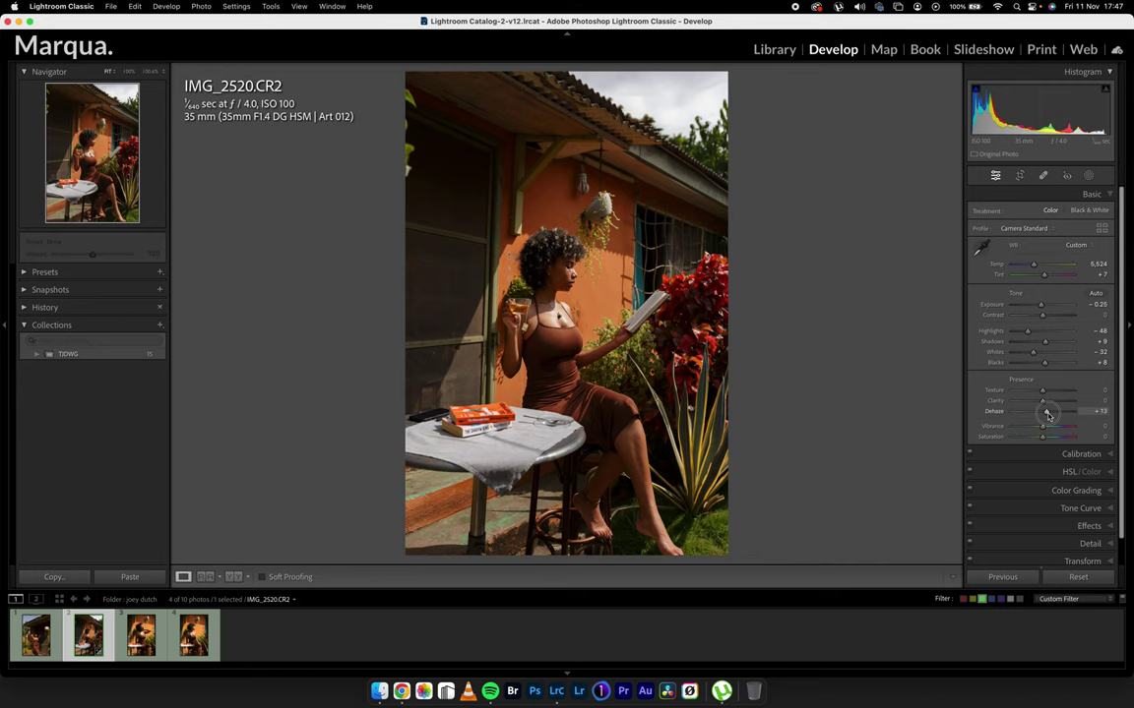
{"action": "left_click_drag", "start_coordinate": [1049, 416], "coordinate": [1040, 443]}
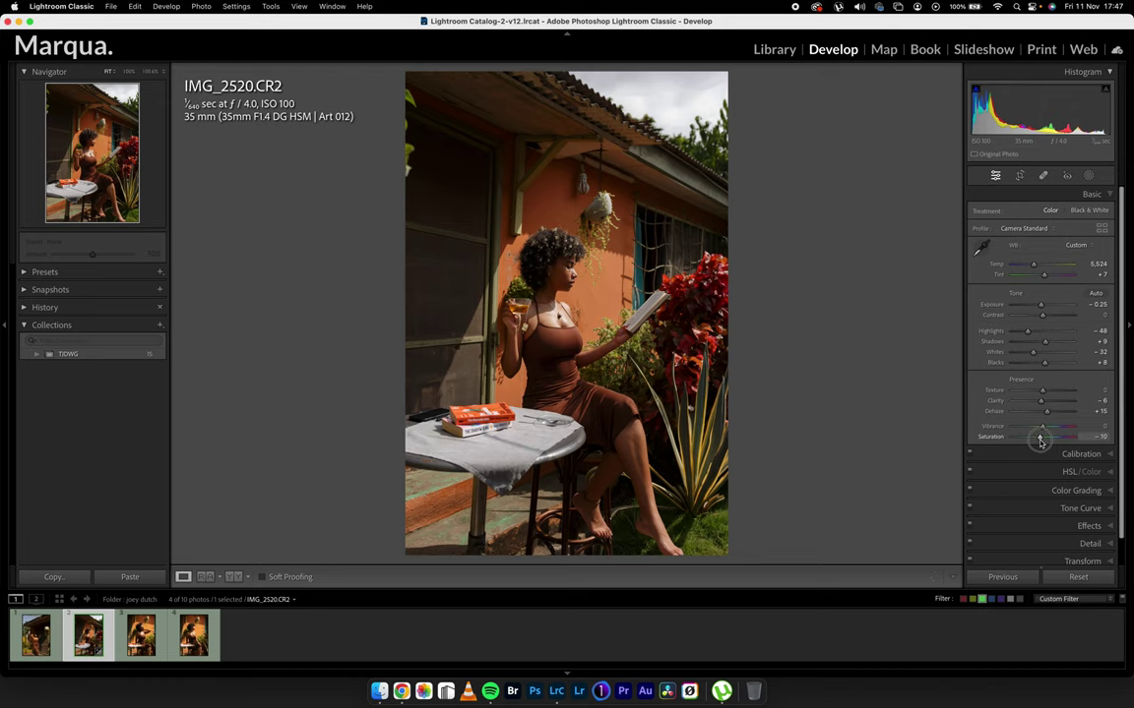
{"action": "left_click", "coordinate": [1032, 200]}
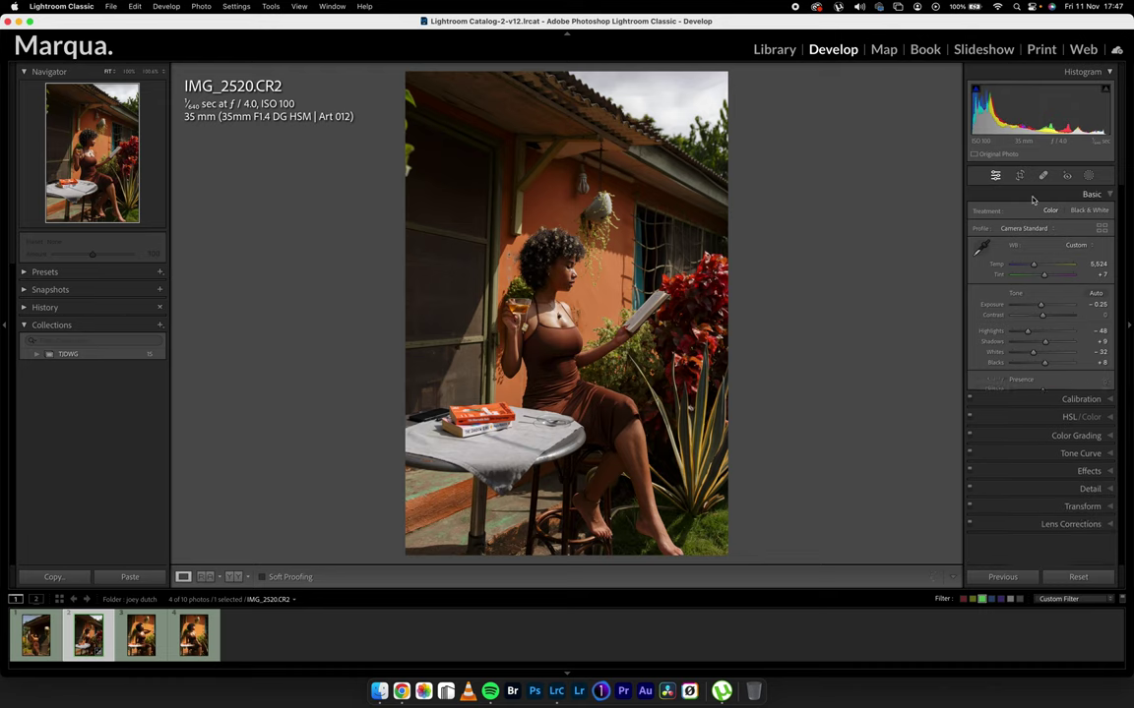
{"action": "key", "text": "y"}
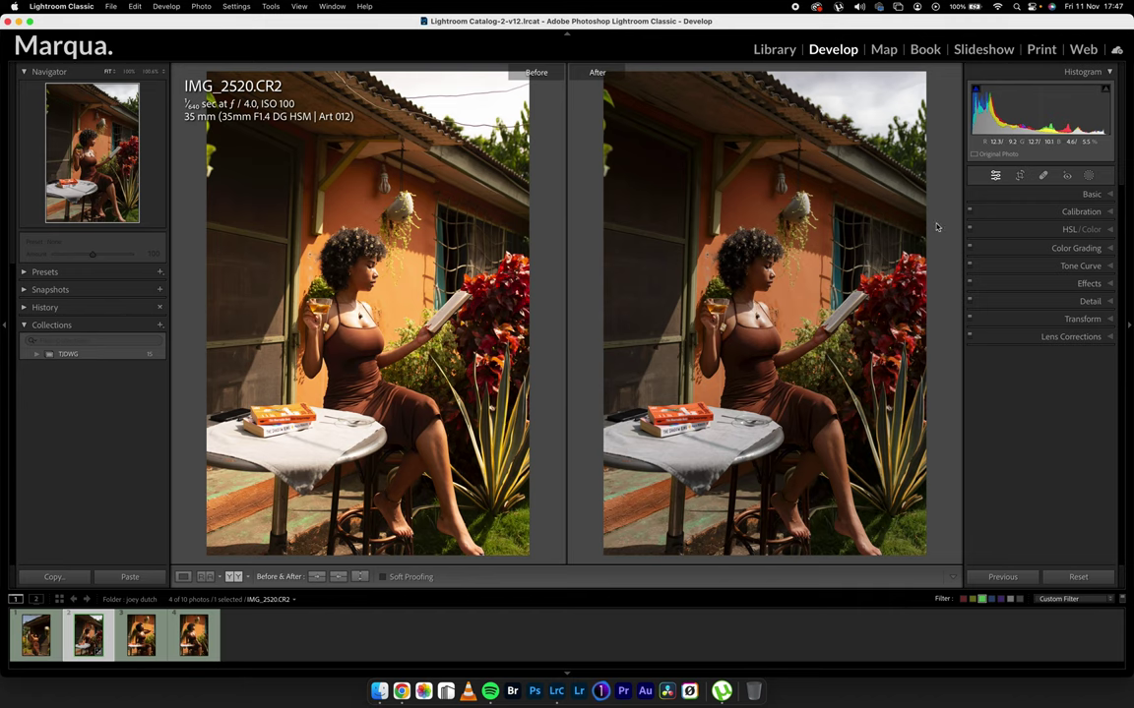
Inspect the portrait close up, and shape the tone curve with a raised midtone point at 135/146 and a shadow point at 61/58
{"action": "left_click", "coordinate": [757, 258]}
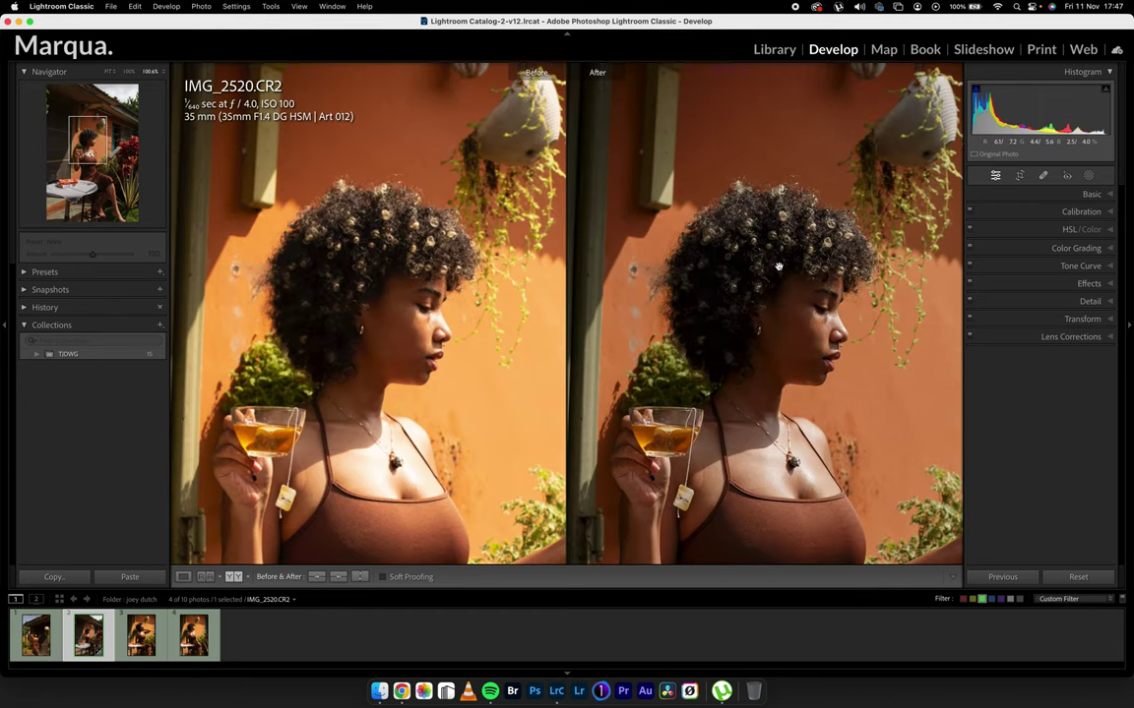
{"action": "left_click_drag", "start_coordinate": [777, 266], "coordinate": [836, 196]}
{"action": "left_click", "coordinate": [836, 197]}
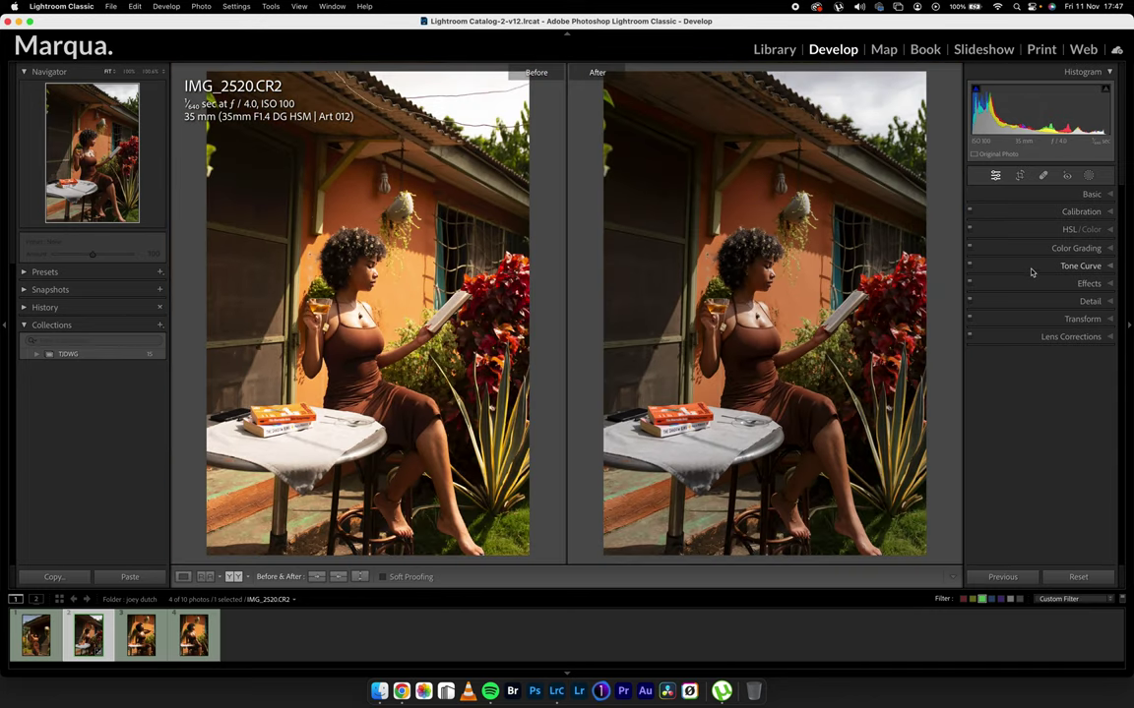
{"action": "left_click", "coordinate": [1032, 268]}
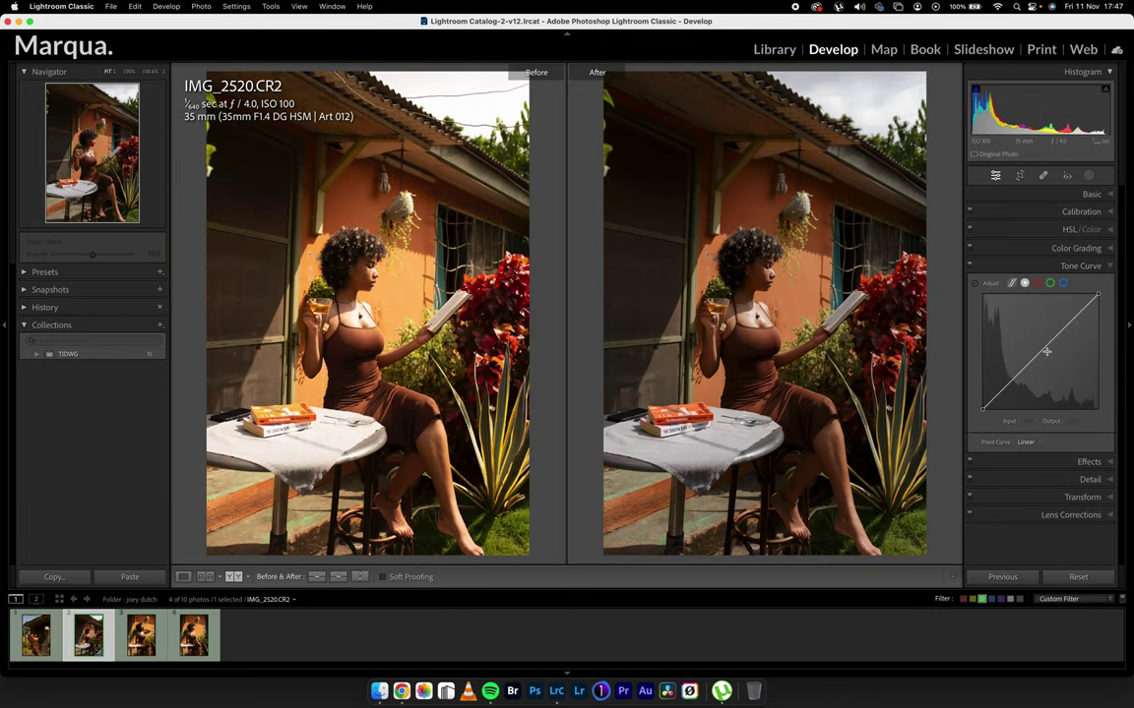
{"action": "left_click_drag", "start_coordinate": [1046, 351], "coordinate": [1043, 343]}
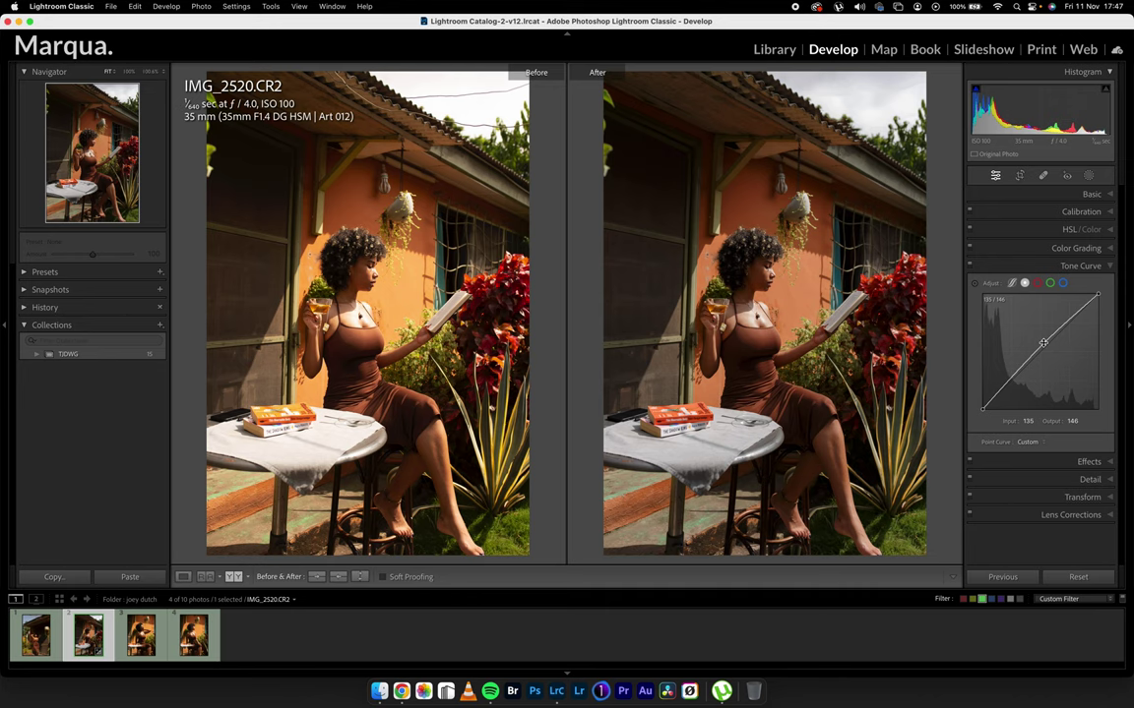
{"action": "left_click_drag", "start_coordinate": [1008, 384], "coordinate": [1010, 387]}
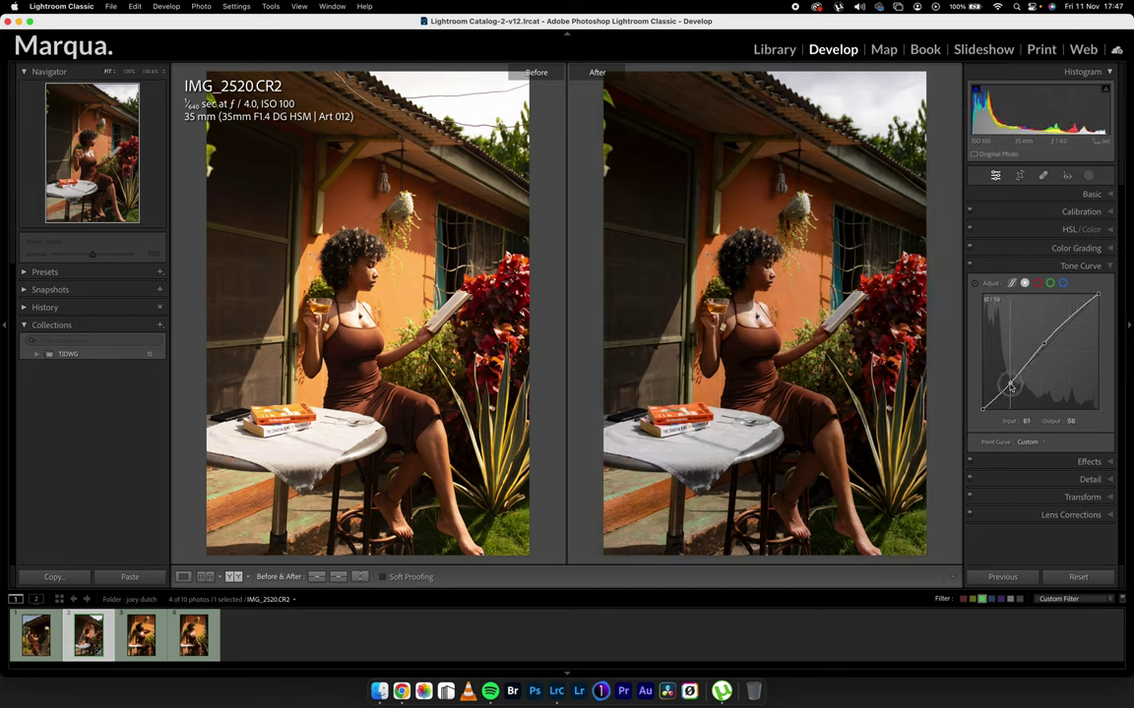
{"action": "left_click", "coordinate": [1031, 269]}
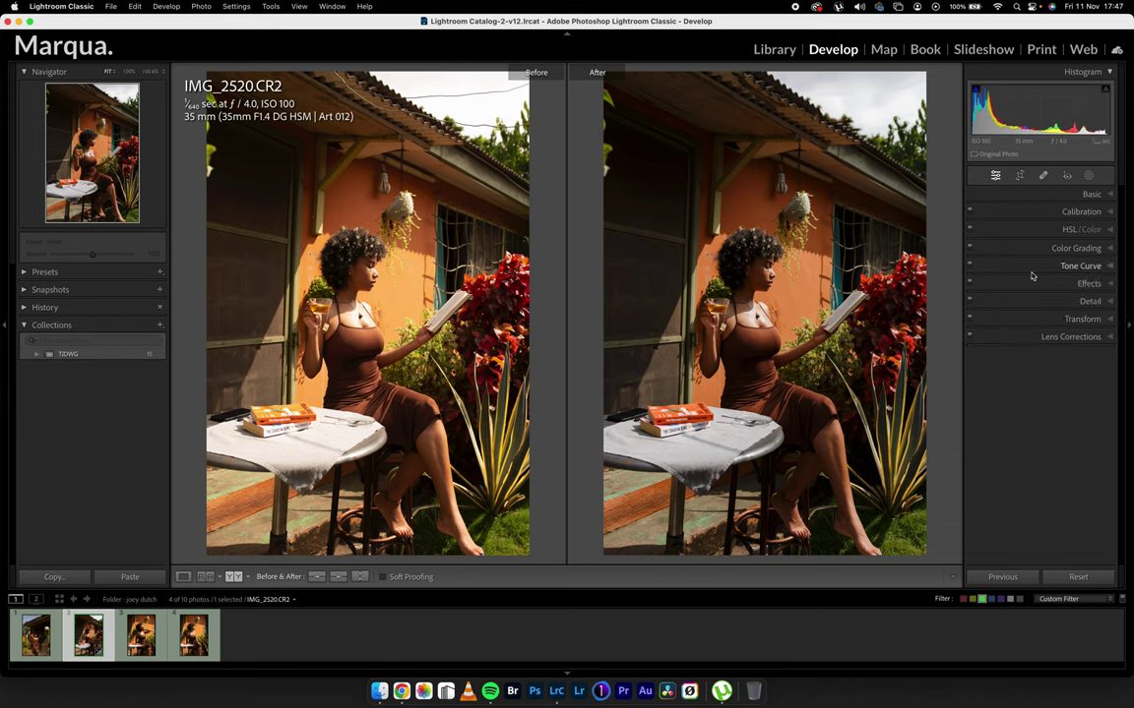
Try the photo's overall Saturation at -100, and undo the change
{"action": "left_click", "coordinate": [1015, 211]}
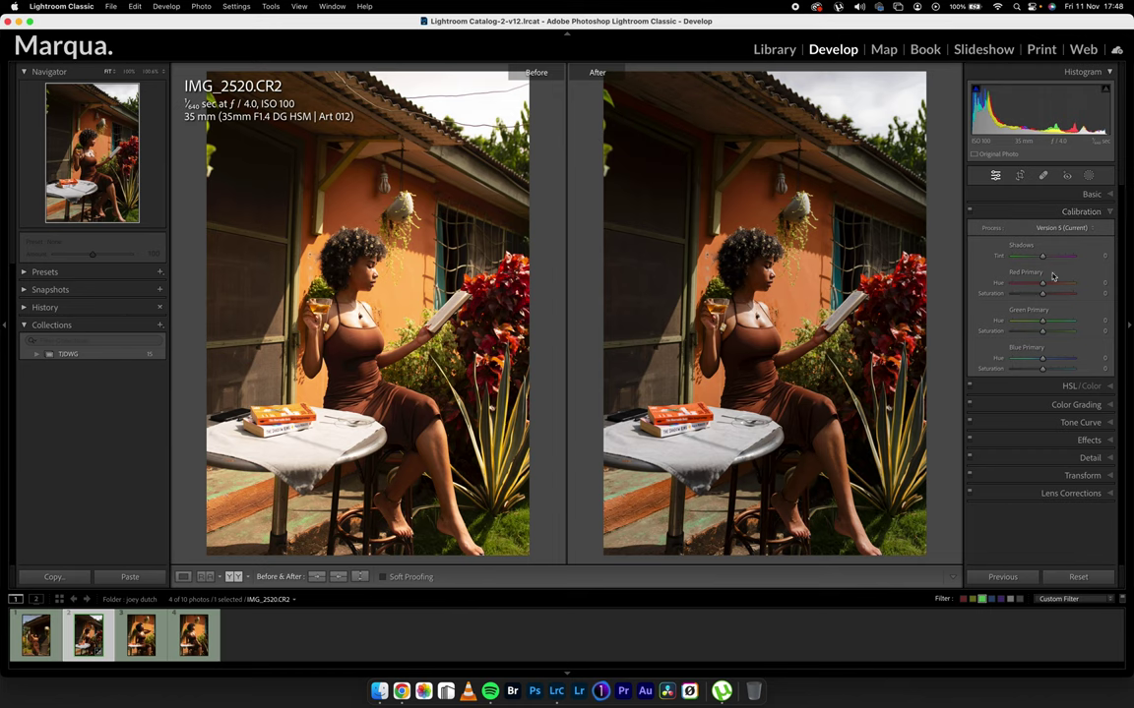
{"action": "left_click", "coordinate": [1032, 385]}
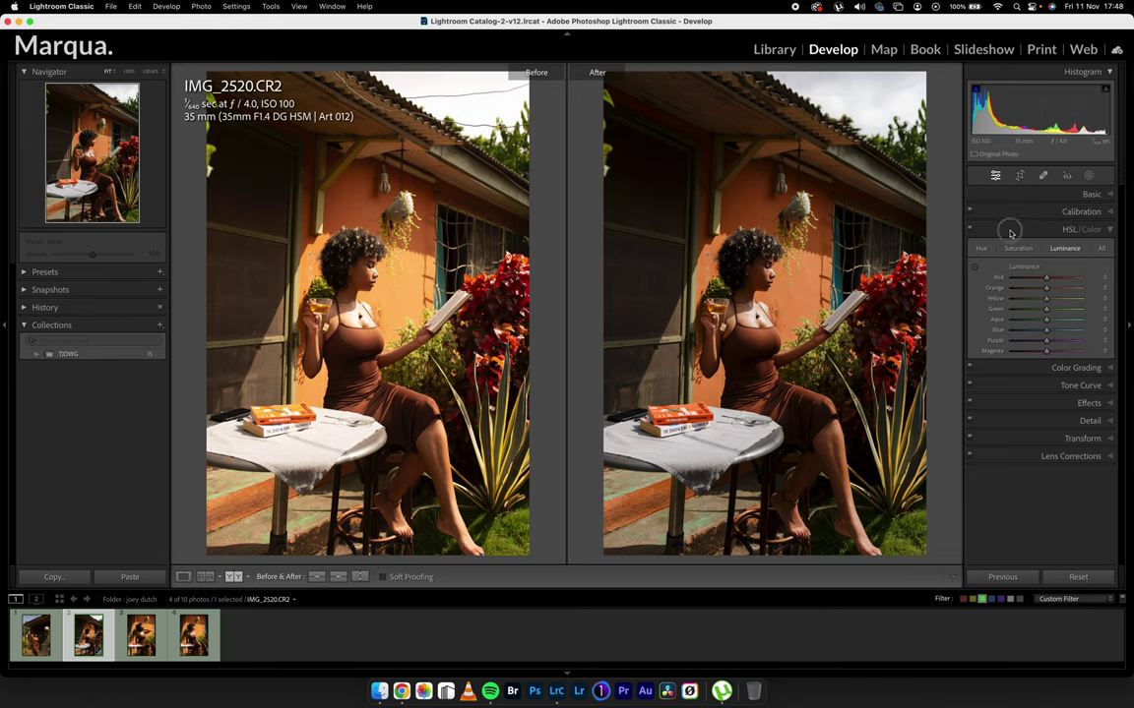
{"action": "left_click", "coordinate": [1035, 211]}
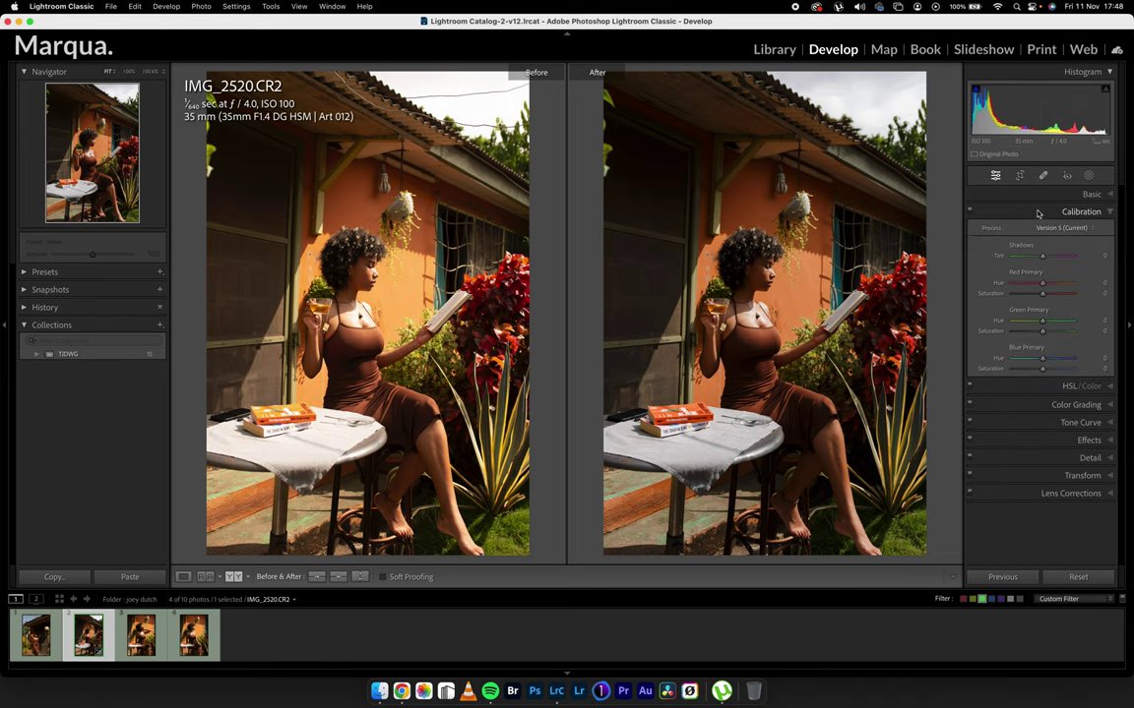
{"action": "left_click", "coordinate": [1033, 194]}
{"action": "left_click_drag", "start_coordinate": [1041, 436], "coordinate": [940, 399]}
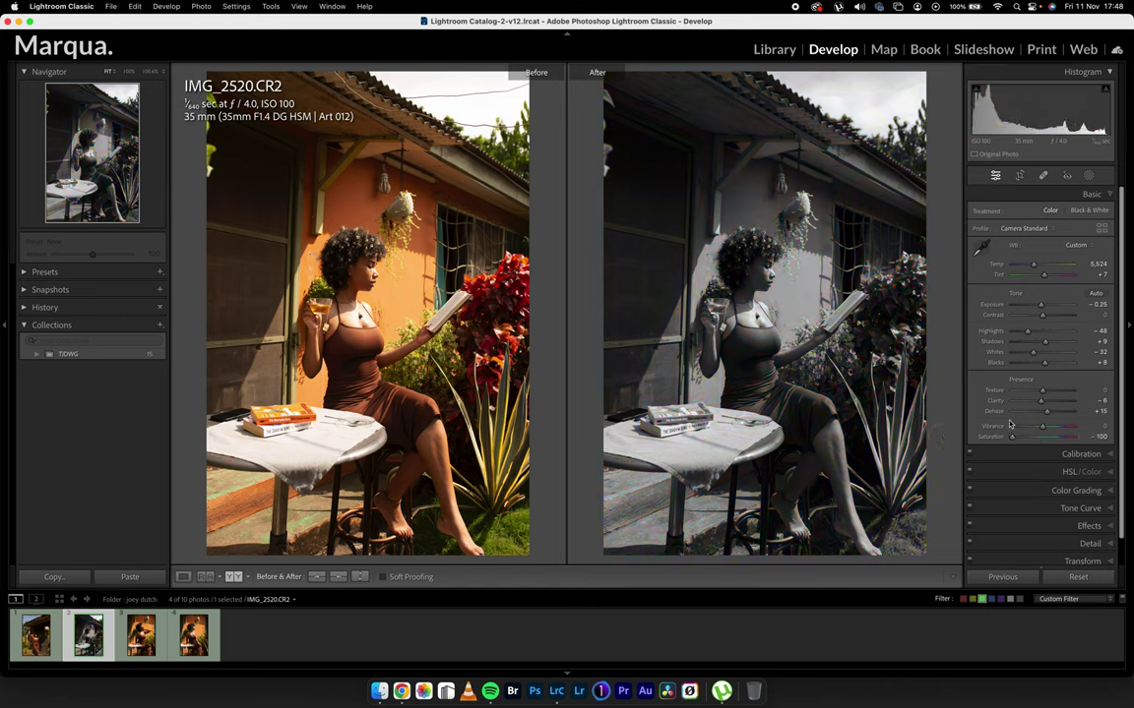
{"action": "key", "text": "super+z"}
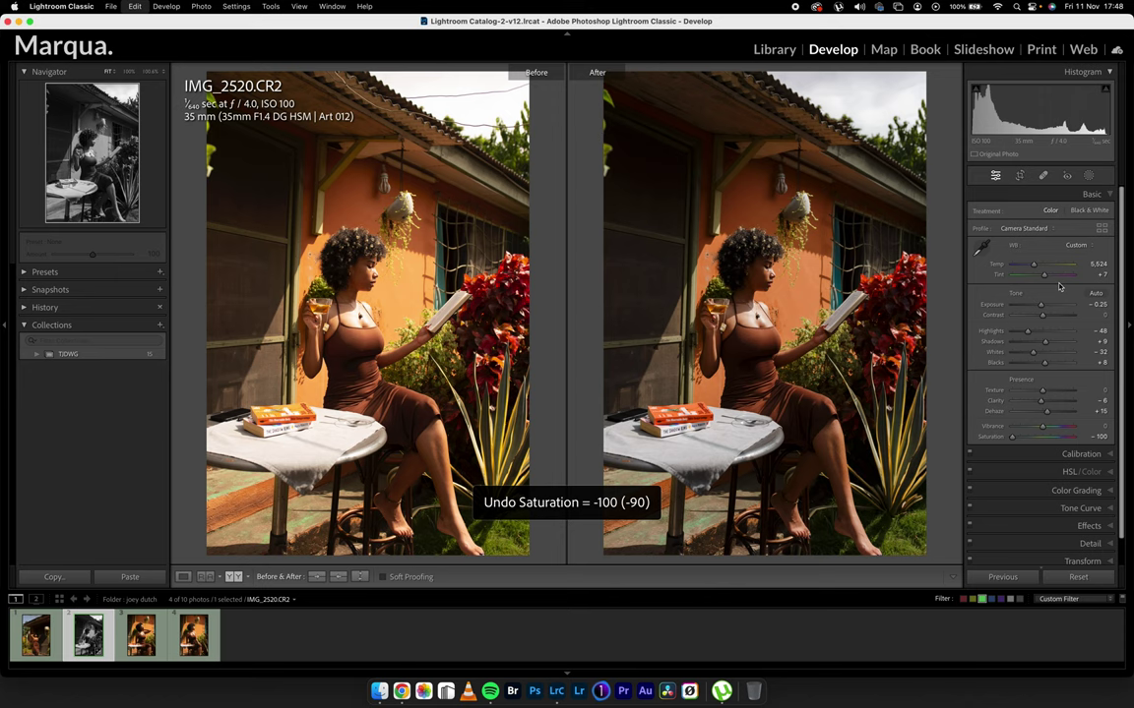
{"action": "left_click", "coordinate": [1032, 194]}
Try the Red Primary saturation at -100 in the calibration settings, and return it to 0
{"action": "left_click", "coordinate": [1035, 211]}
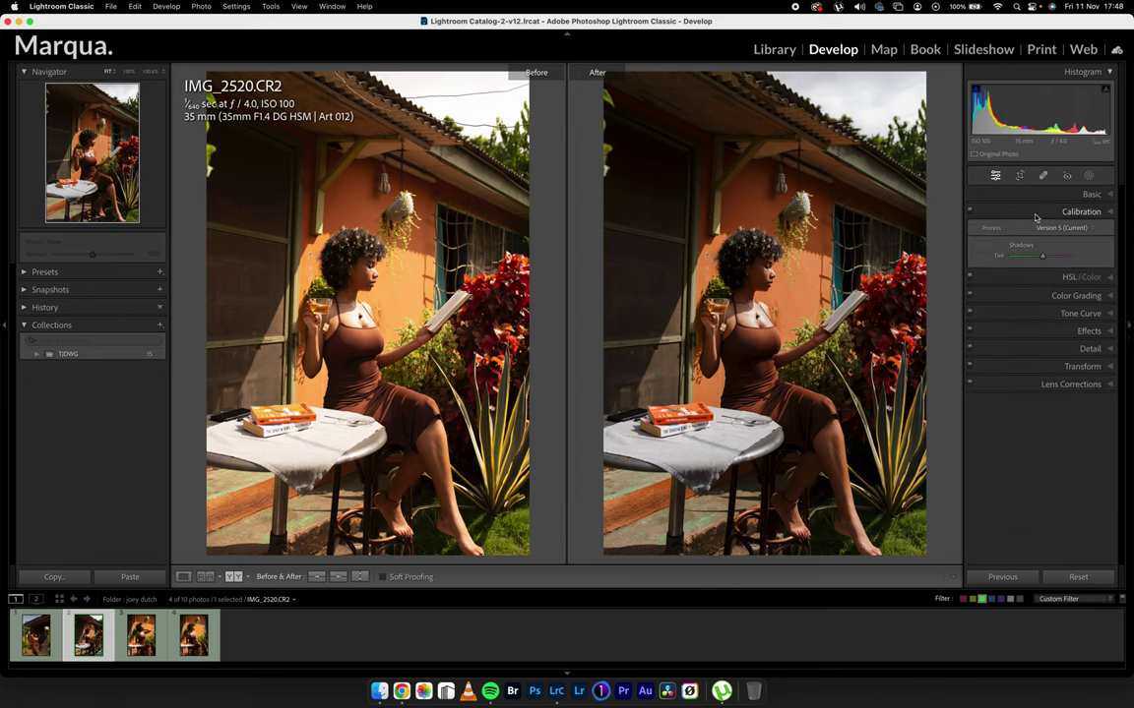
{"action": "left_click_drag", "start_coordinate": [1043, 293], "coordinate": [877, 295]}
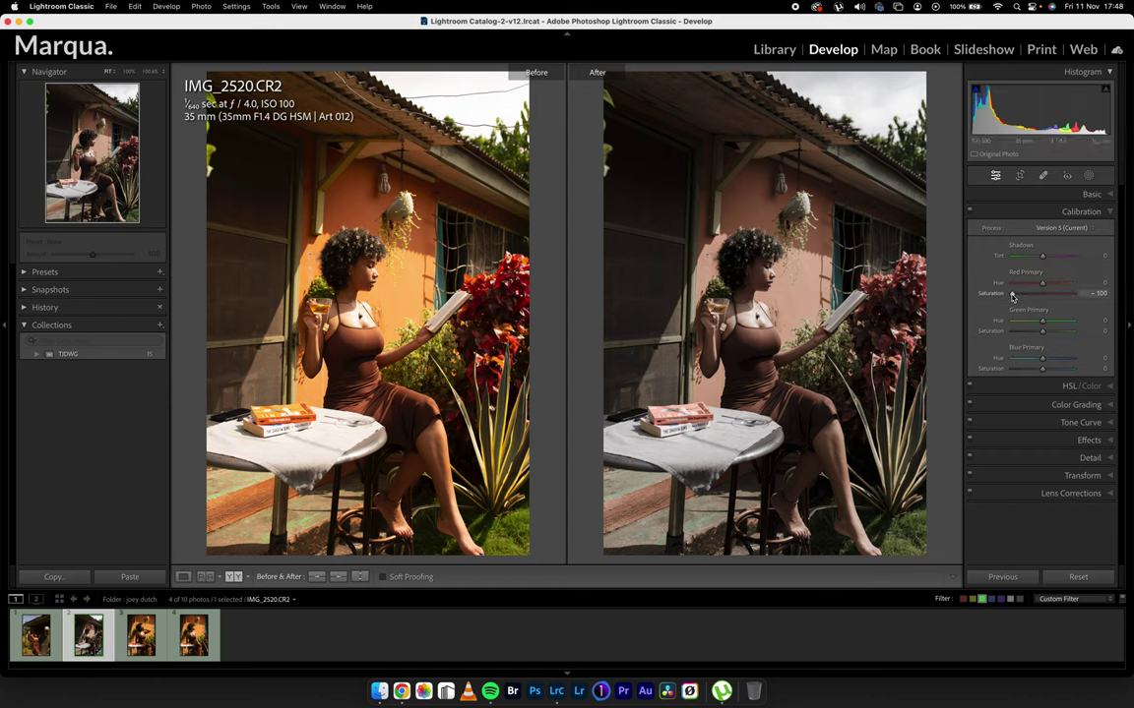
{"action": "left_click_drag", "start_coordinate": [1011, 293], "coordinate": [1042, 293]}
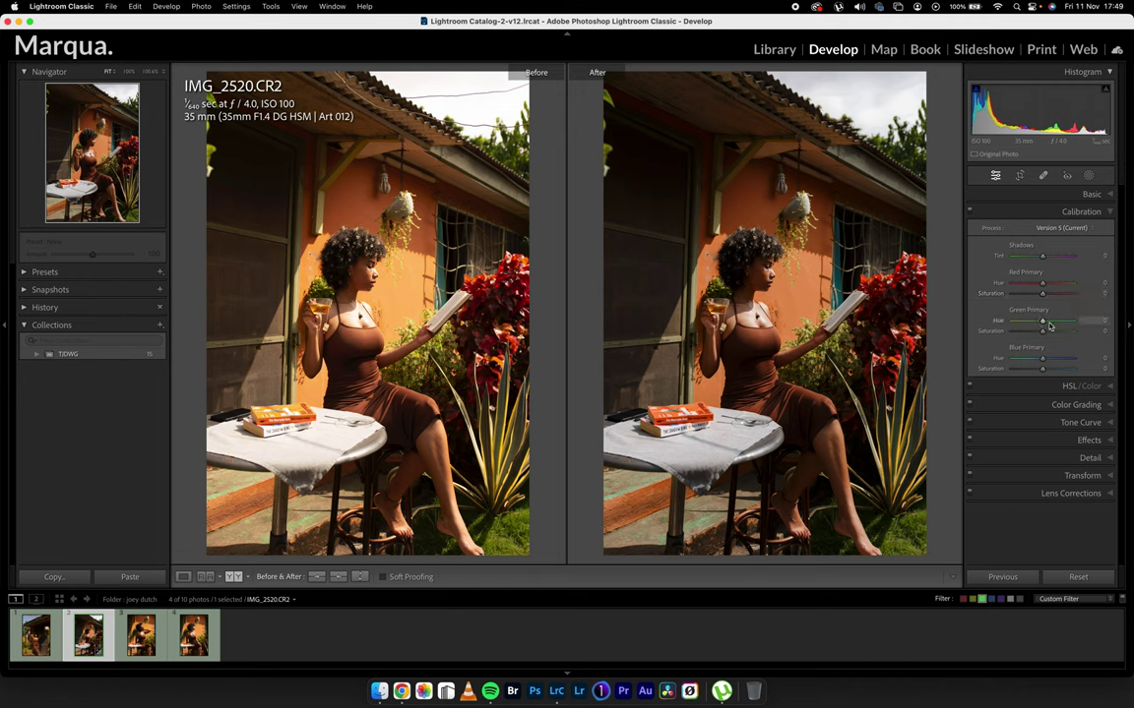
Set the Green Primary saturation to -10 and shift the calibration's shadows tint slightly toward magenta
{"action": "left_click_drag", "start_coordinate": [1036, 333], "coordinate": [1038, 334]}
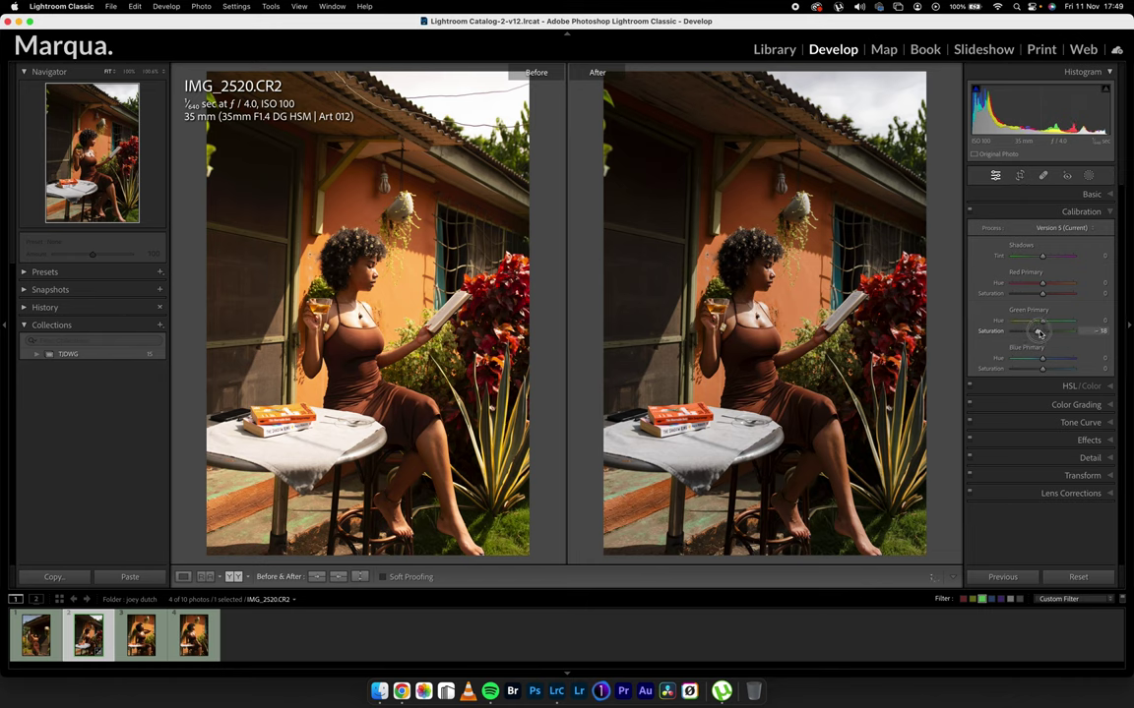
{"action": "left_click_drag", "start_coordinate": [1040, 333], "coordinate": [1042, 335]}
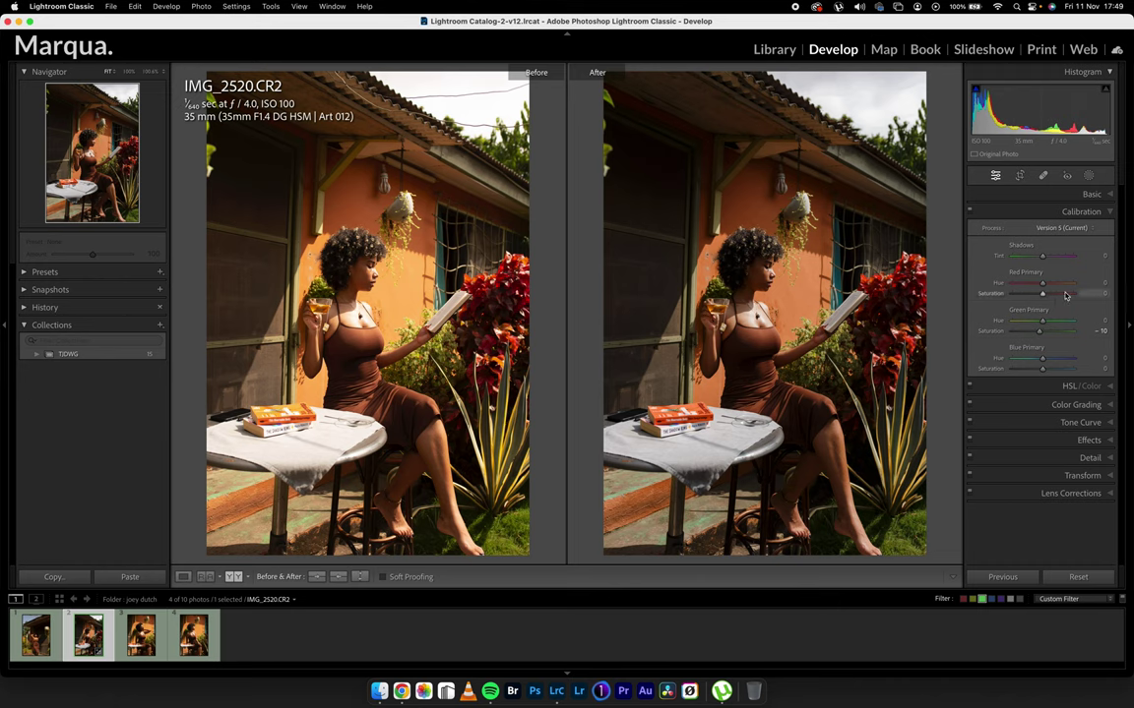
{"action": "left_click_drag", "start_coordinate": [1041, 257], "coordinate": [1045, 261]}
{"action": "left_click", "coordinate": [1028, 214]}
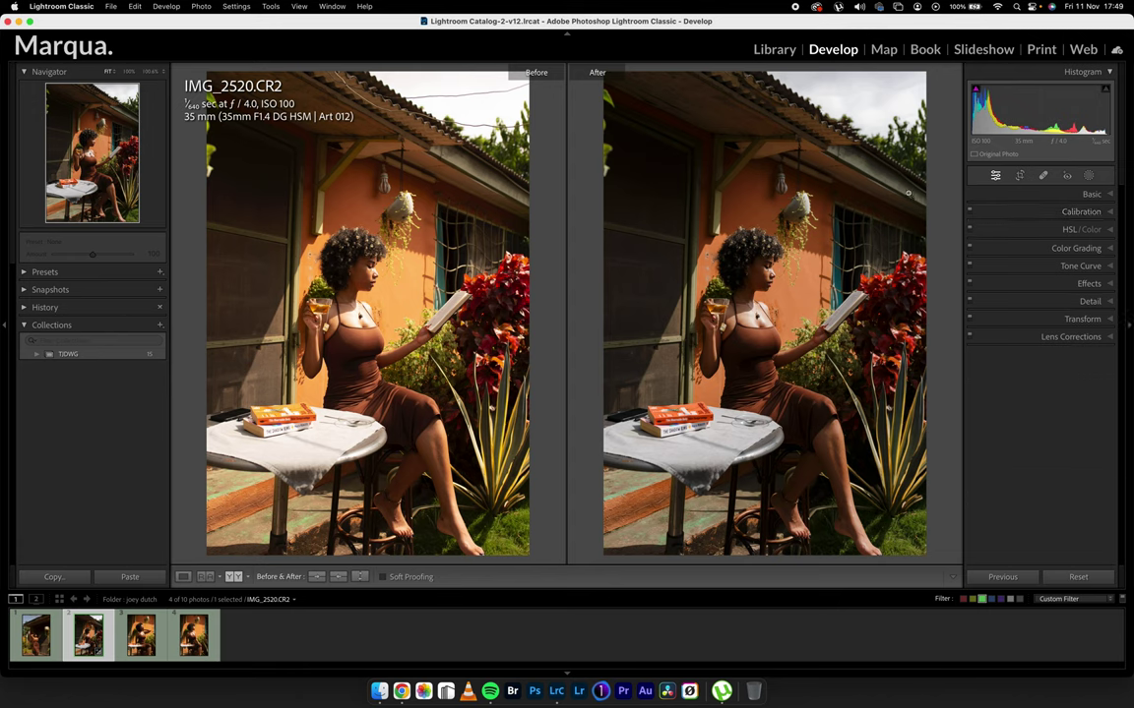
Adjust the yellows in HSL with hue +66, saturation -30 and luminance -13
{"action": "left_click", "coordinate": [1020, 232]}
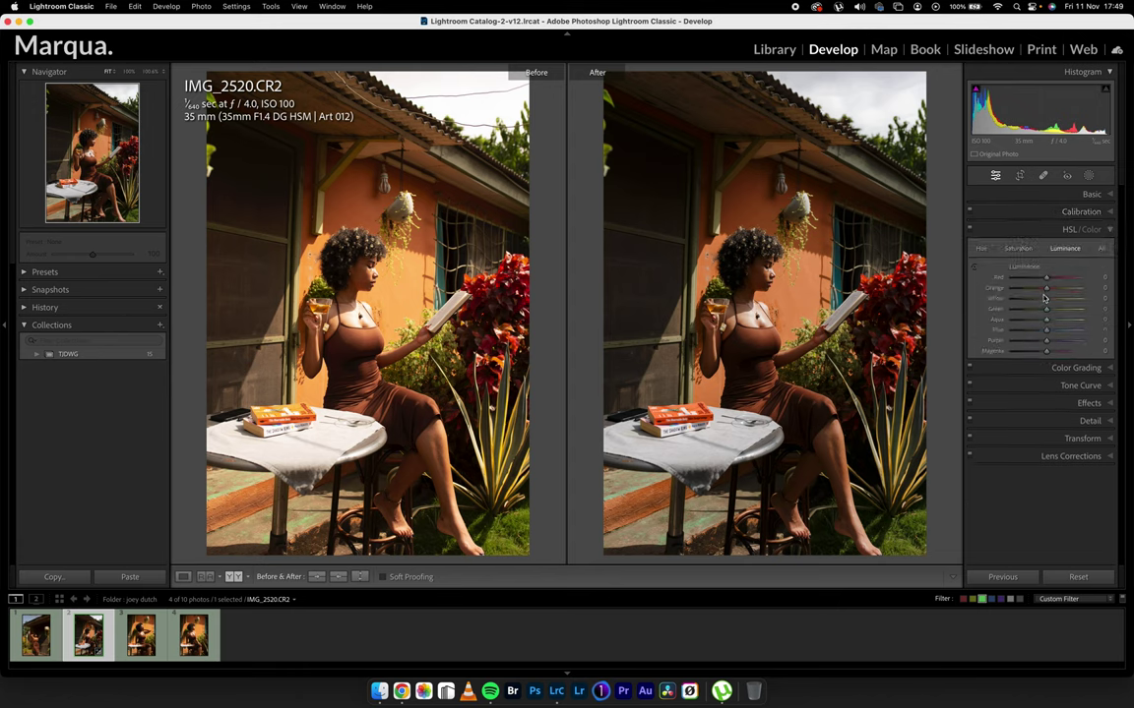
{"action": "left_click", "coordinate": [1019, 250]}
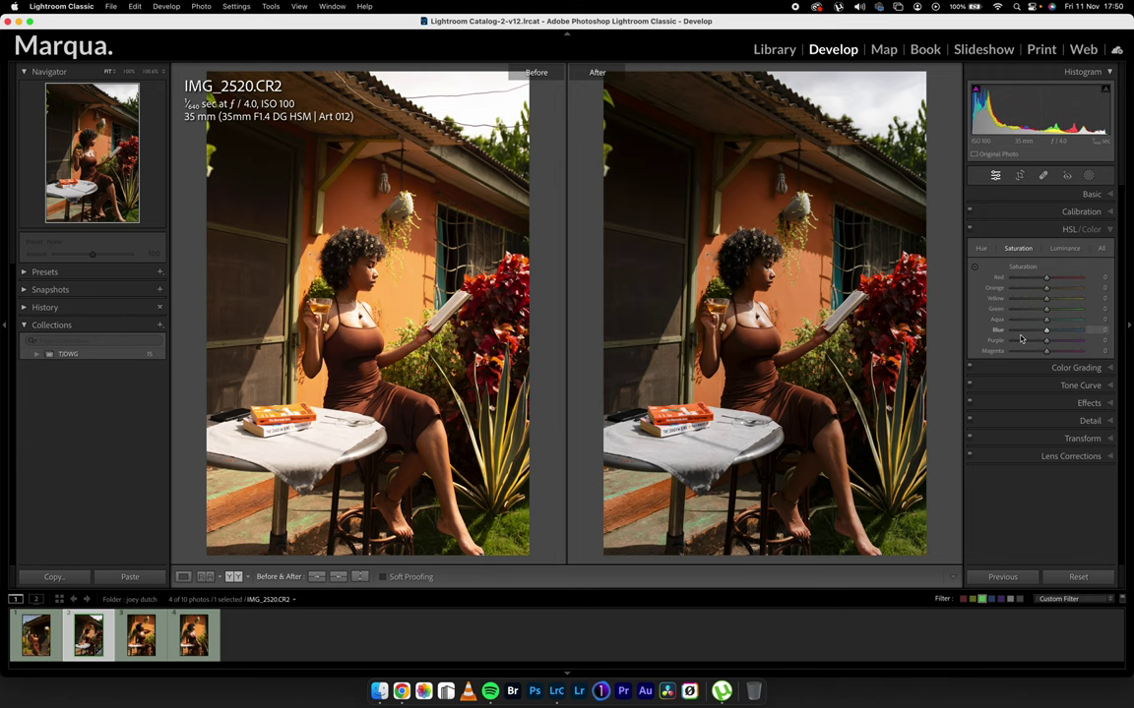
{"action": "left_click", "coordinate": [982, 250]}
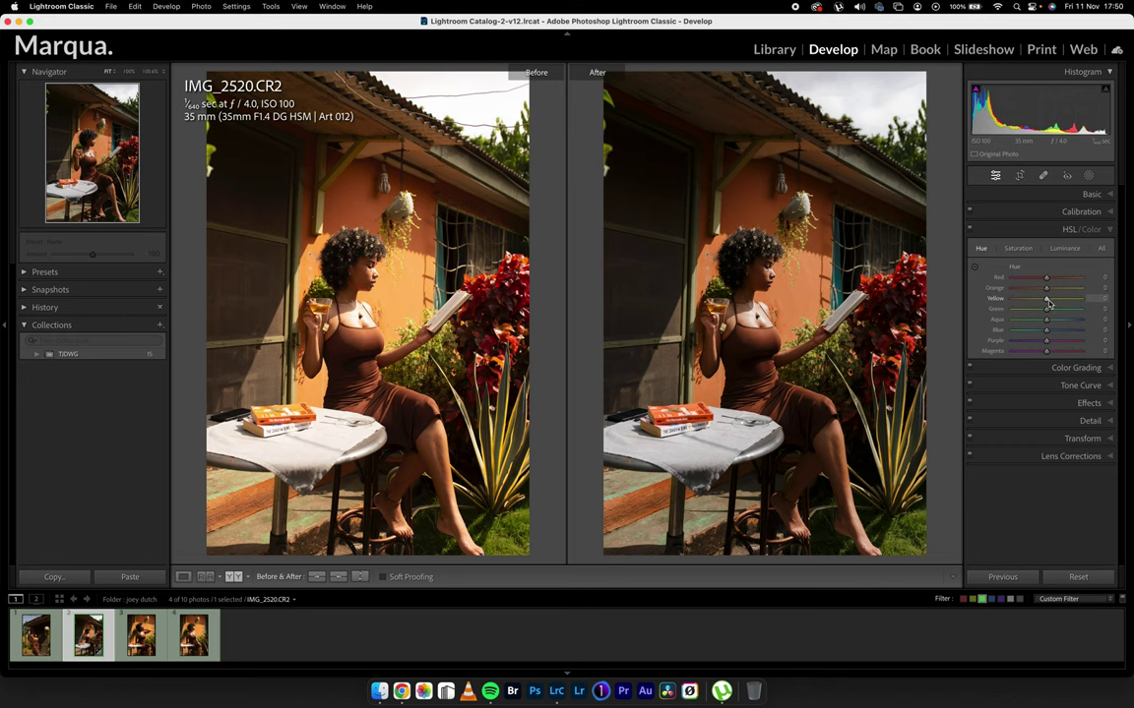
{"action": "left_click_drag", "start_coordinate": [1048, 304], "coordinate": [1071, 305]}
{"action": "left_click", "coordinate": [1018, 248]}
{"action": "left_click_drag", "start_coordinate": [1047, 303], "coordinate": [1036, 303]}
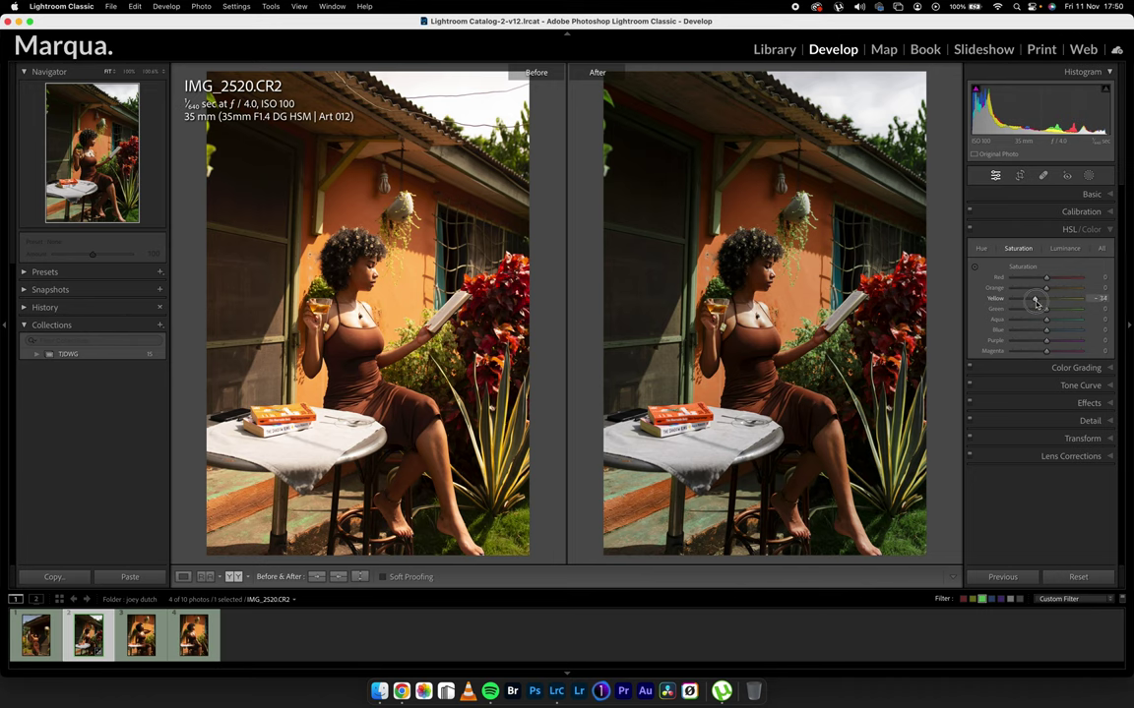
{"action": "left_click", "coordinate": [1065, 248]}
{"action": "left_click_drag", "start_coordinate": [1046, 298], "coordinate": [1042, 302]}
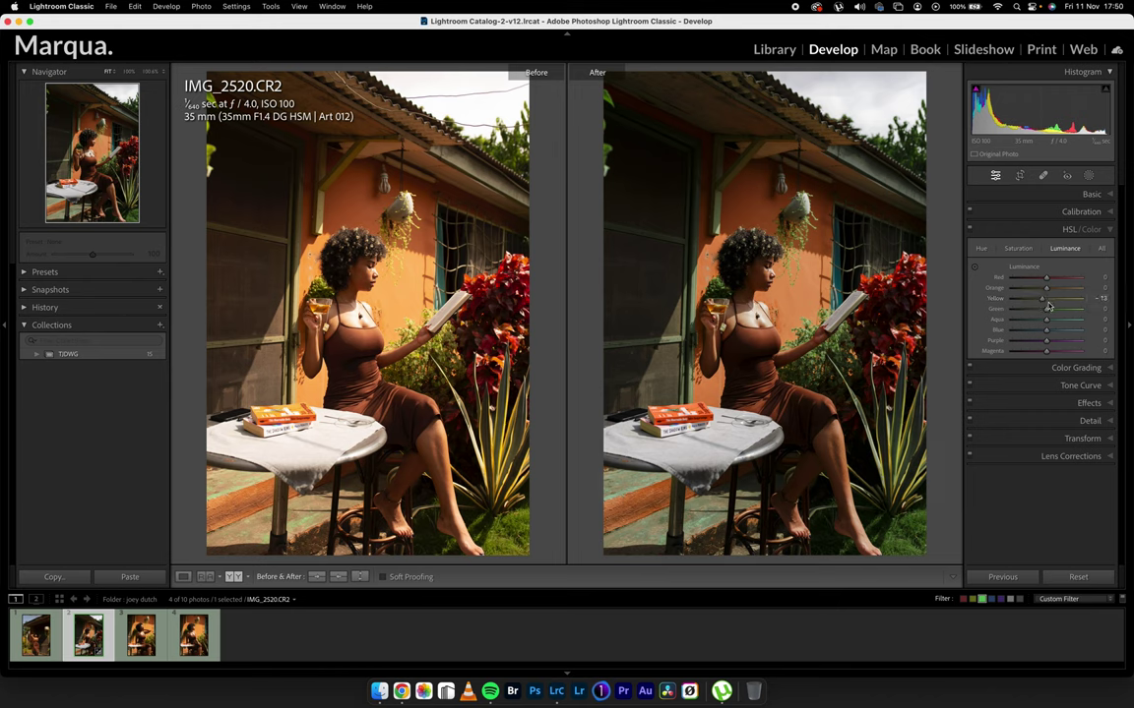
Adjust the greens in HSL with hue +50, saturation -48 and luminance -36
{"action": "left_click", "coordinate": [982, 247]}
{"action": "mouse_move", "coordinate": [1046, 298]}
{"action": "left_mouse_down"}
{"action": "mouse_move", "coordinate": [1069, 298]}
{"action": "mouse_move", "coordinate": [1057, 311]}
{"action": "mouse_move", "coordinate": [1070, 312]}
{"action": "mouse_move", "coordinate": [1034, 298]}
{"action": "mouse_move", "coordinate": [1032, 315]}
{"action": "left_mouse_up"}
{"action": "left_click", "coordinate": [1018, 248]}
{"action": "left_click", "coordinate": [1065, 248]}
Adjust the reds in HSL with hue -20 and saturation -19
{"action": "left_click", "coordinate": [981, 248]}
{"action": "left_click_drag", "start_coordinate": [1045, 279], "coordinate": [1039, 287]}
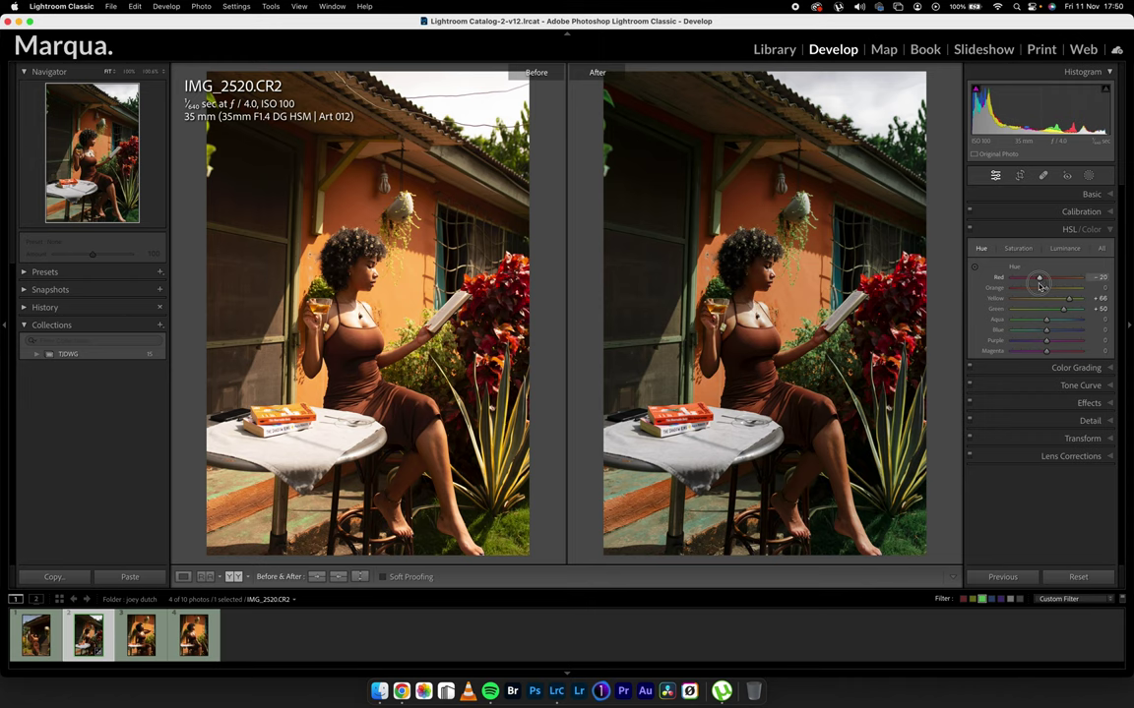
{"action": "key", "text": "super+alt+shift+s"}
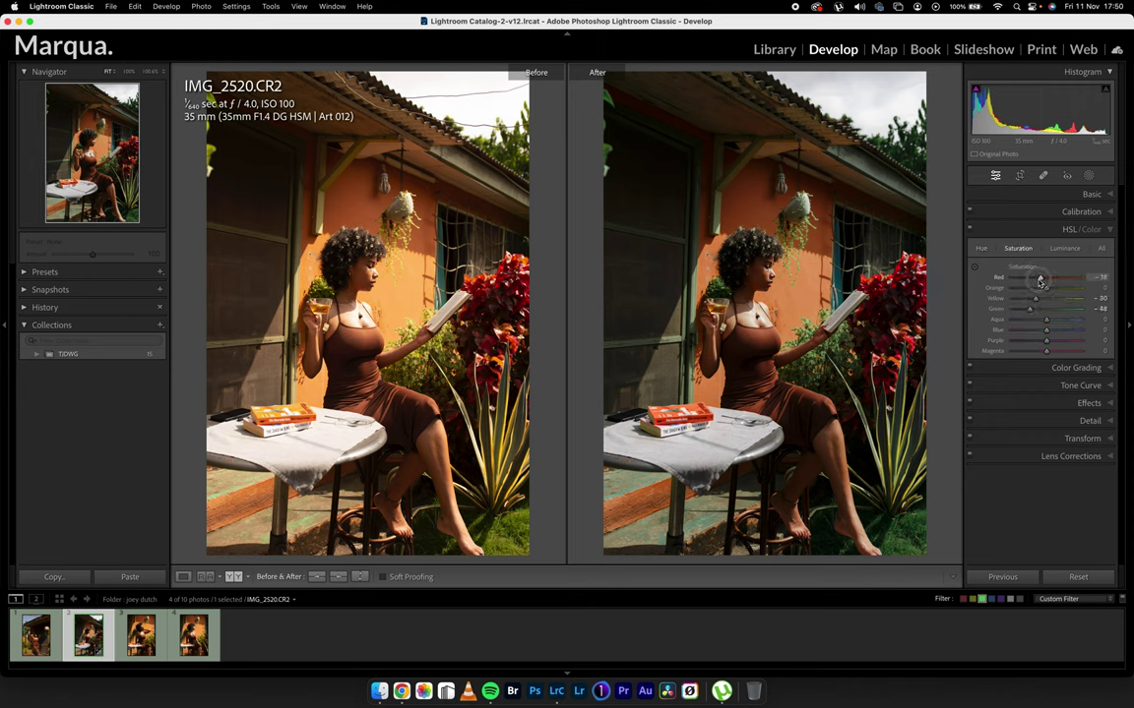
{"action": "left_click_drag", "start_coordinate": [1039, 281], "coordinate": [1039, 282]}
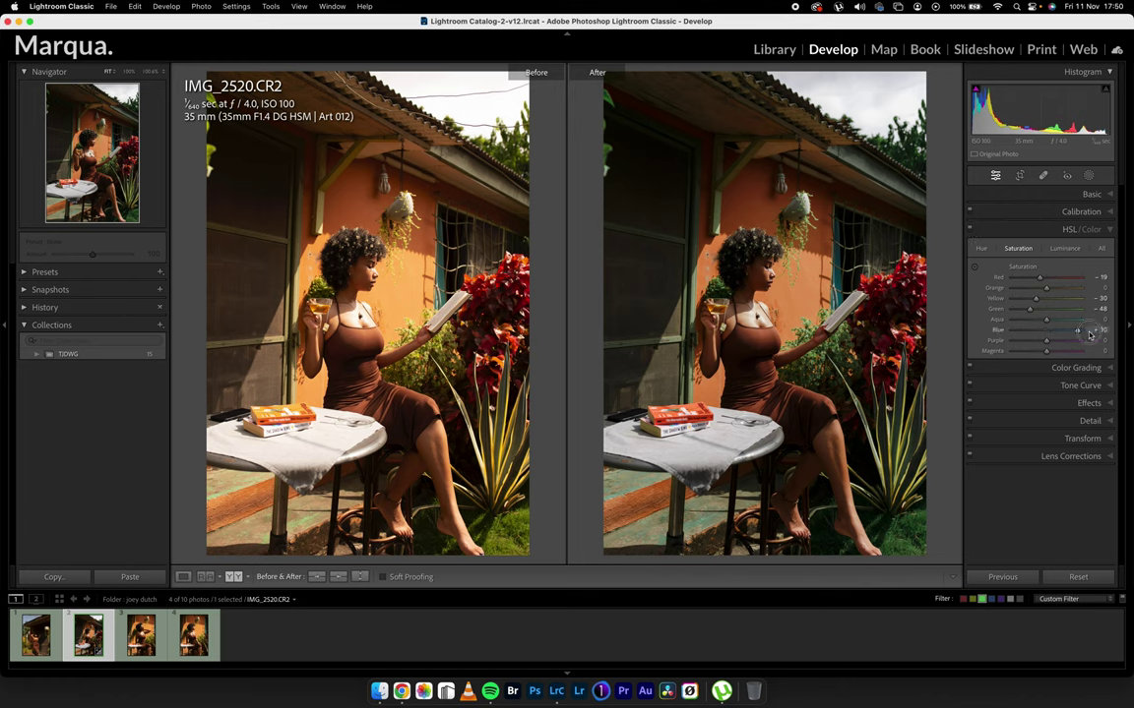
Set saturation to +81 for aqua, +100 for blue and -100 for purple and magenta, and luminance to +6 for aqua and -24 for blue
{"action": "left_click_drag", "start_coordinate": [1071, 330], "coordinate": [1011, 351]}
{"action": "left_click", "coordinate": [1065, 248]}
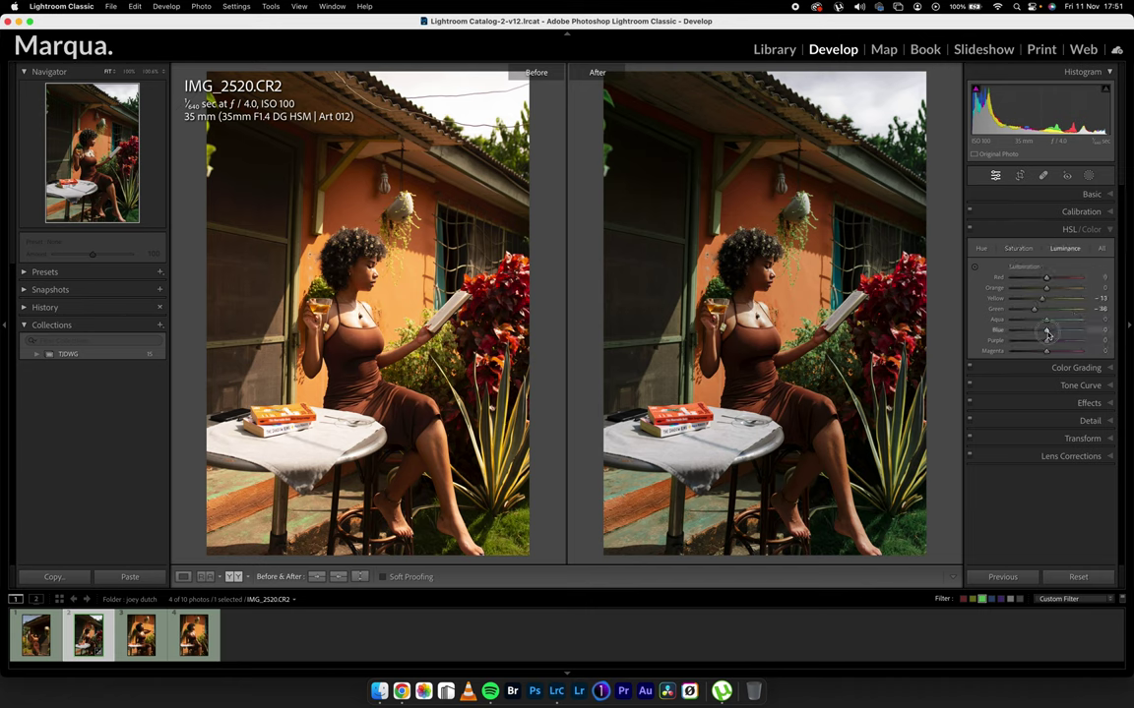
{"action": "mouse_move", "coordinate": [1045, 330]}
{"action": "left_mouse_down"}
{"action": "mouse_move", "coordinate": [1077, 332]}
{"action": "mouse_move", "coordinate": [1028, 331]}
{"action": "mouse_move", "coordinate": [1049, 322]}
{"action": "left_mouse_up"}
Adjust the oranges in HSL with luminance -21, hue -5 and saturation -10
{"action": "left_click", "coordinate": [982, 250]}
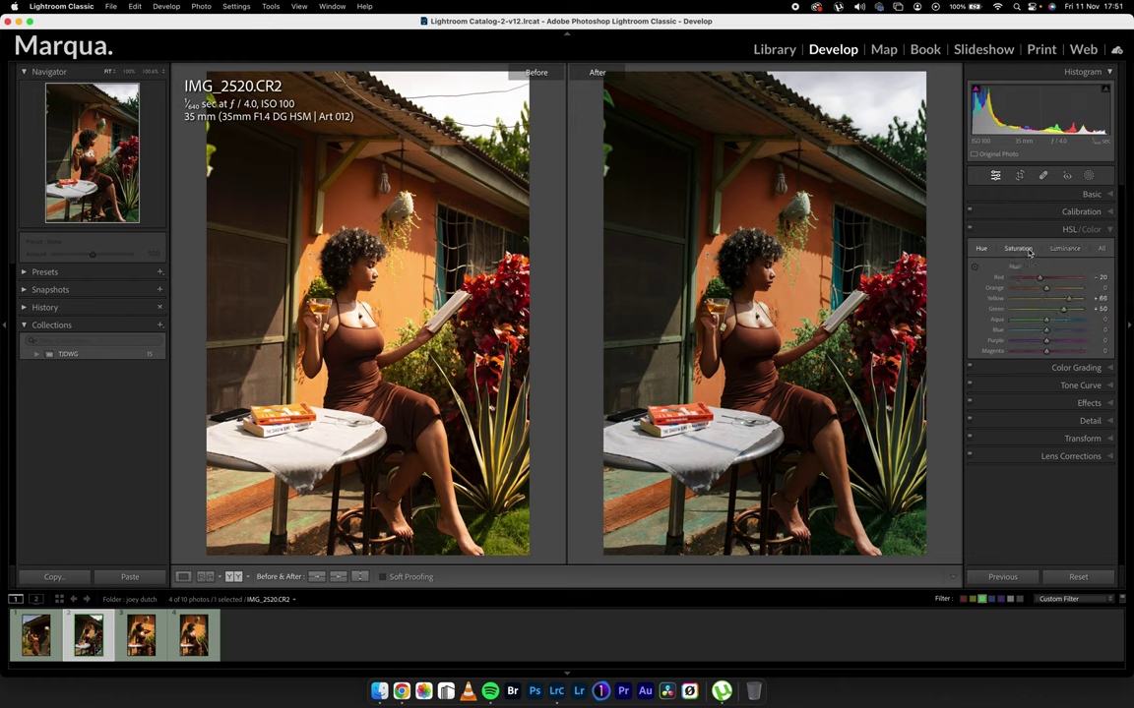
{"action": "left_click", "coordinate": [1064, 249]}
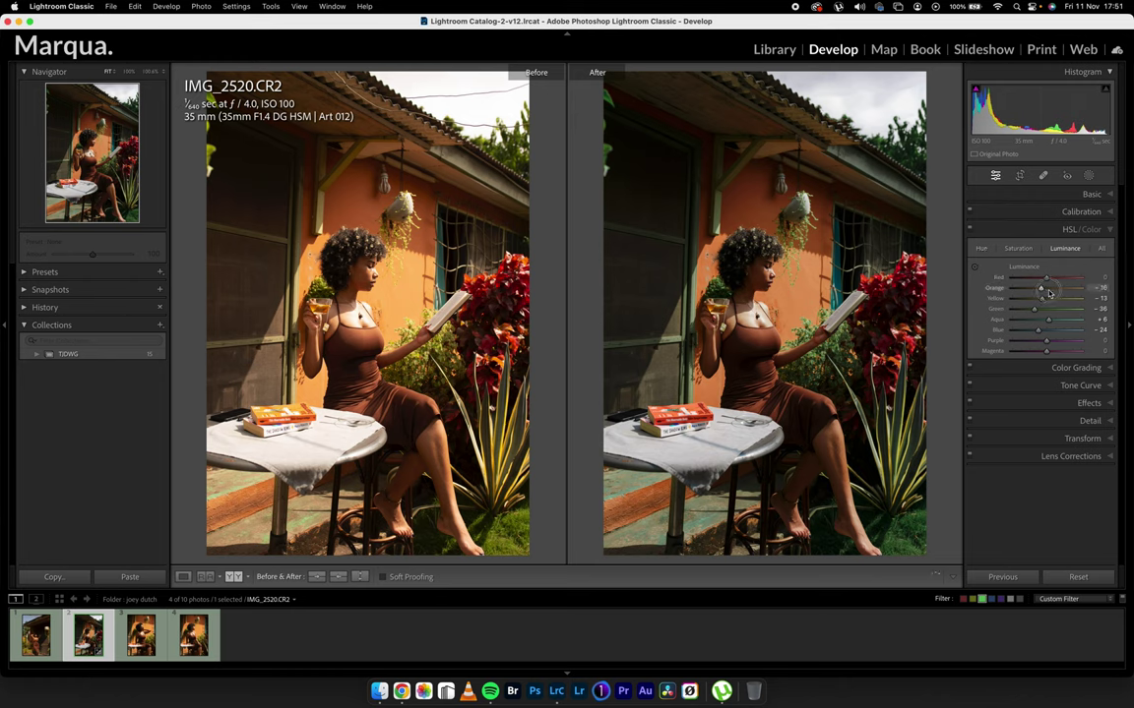
{"action": "mouse_move", "coordinate": [1048, 291]}
{"action": "left_mouse_down"}
{"action": "mouse_move", "coordinate": [1040, 297]}
{"action": "mouse_move", "coordinate": [1060, 296]}
{"action": "mouse_move", "coordinate": [1041, 296]}
{"action": "left_mouse_up"}
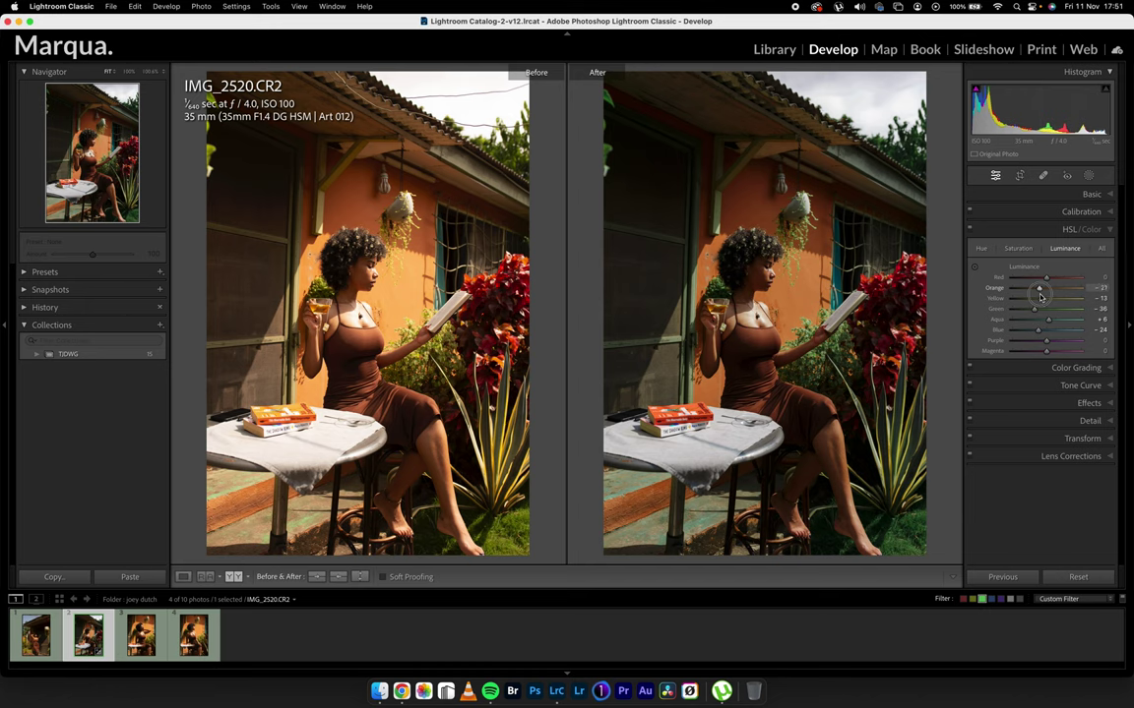
{"action": "left_click", "coordinate": [981, 248]}
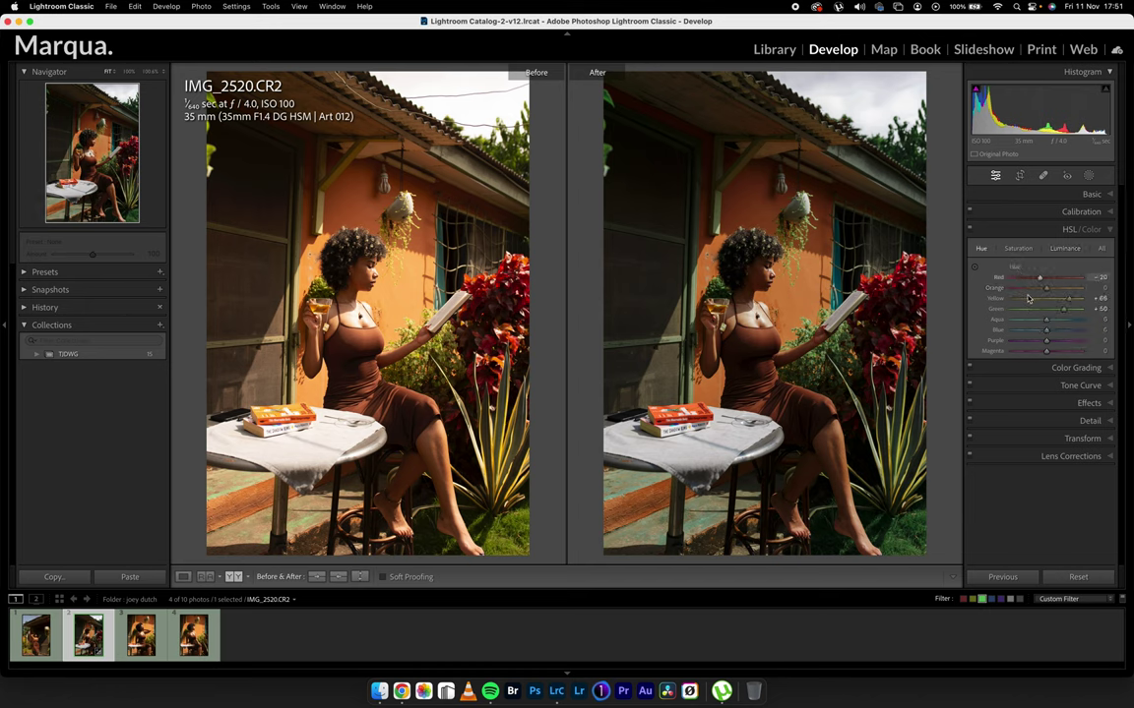
{"action": "left_click_drag", "start_coordinate": [1046, 289], "coordinate": [1045, 291]}
{"action": "key", "text": "super+alt+shift+s"}
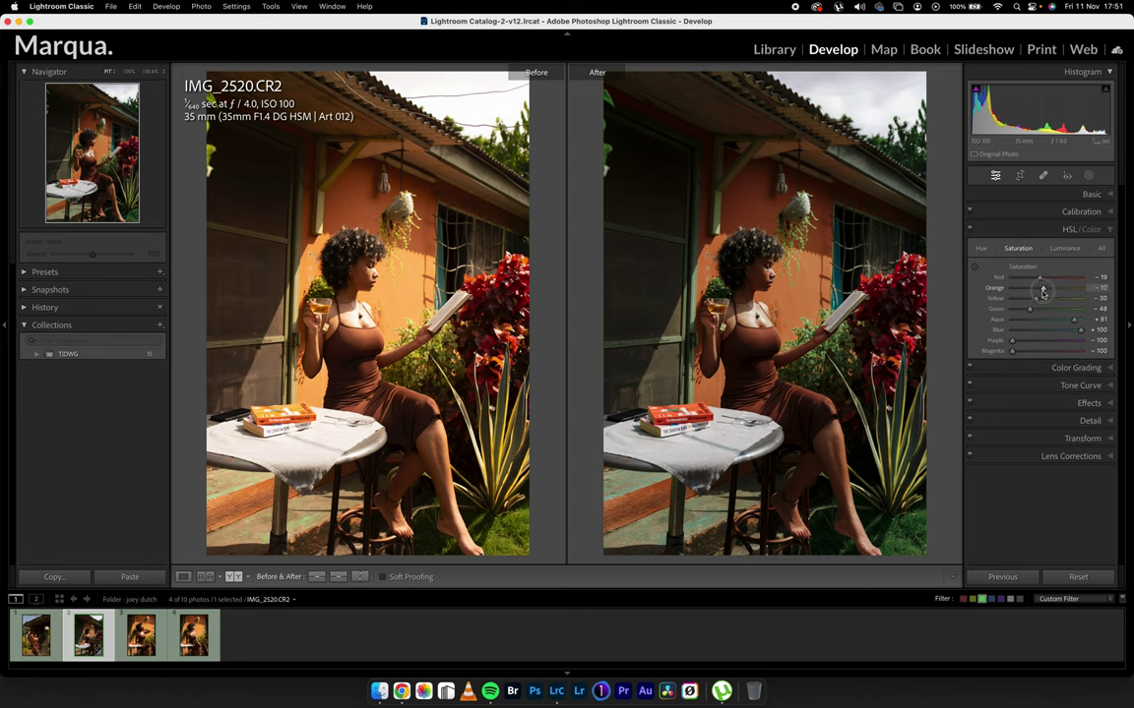
{"action": "left_click", "coordinate": [979, 247]}
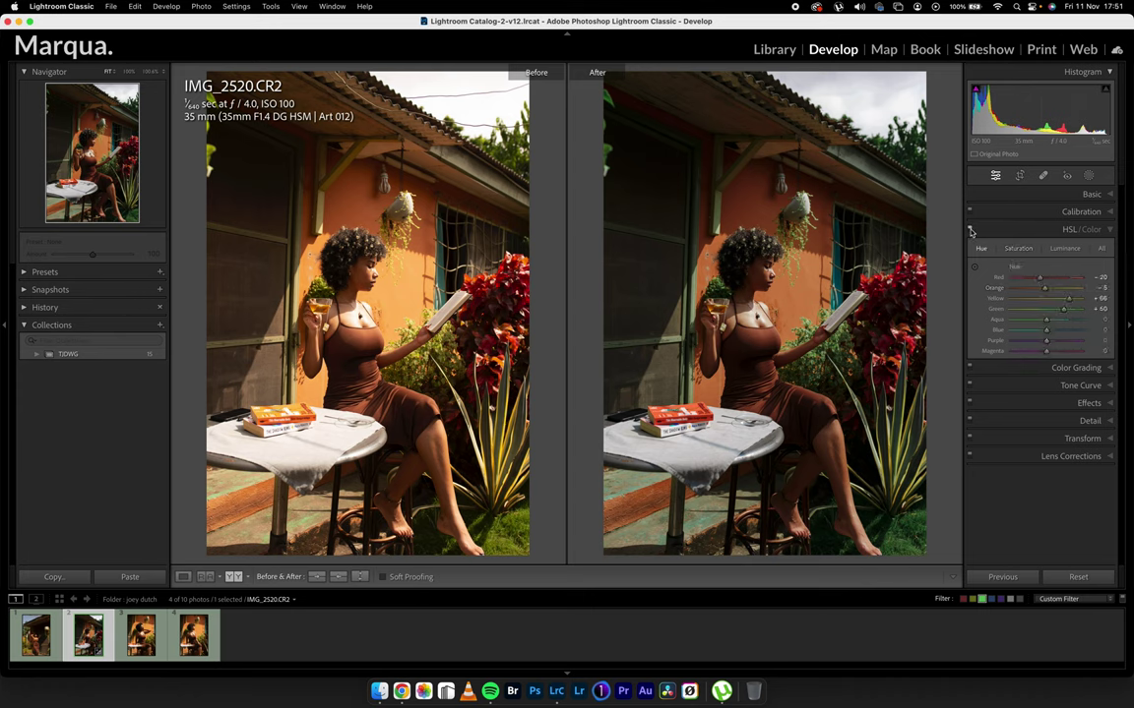
Compare the photo with the HSL adjustments switched off and on, leaving them enabled
{"action": "left_click", "coordinate": [970, 230]}
{"action": "left_click", "coordinate": [970, 230]}
{"action": "left_click", "coordinate": [970, 230]}
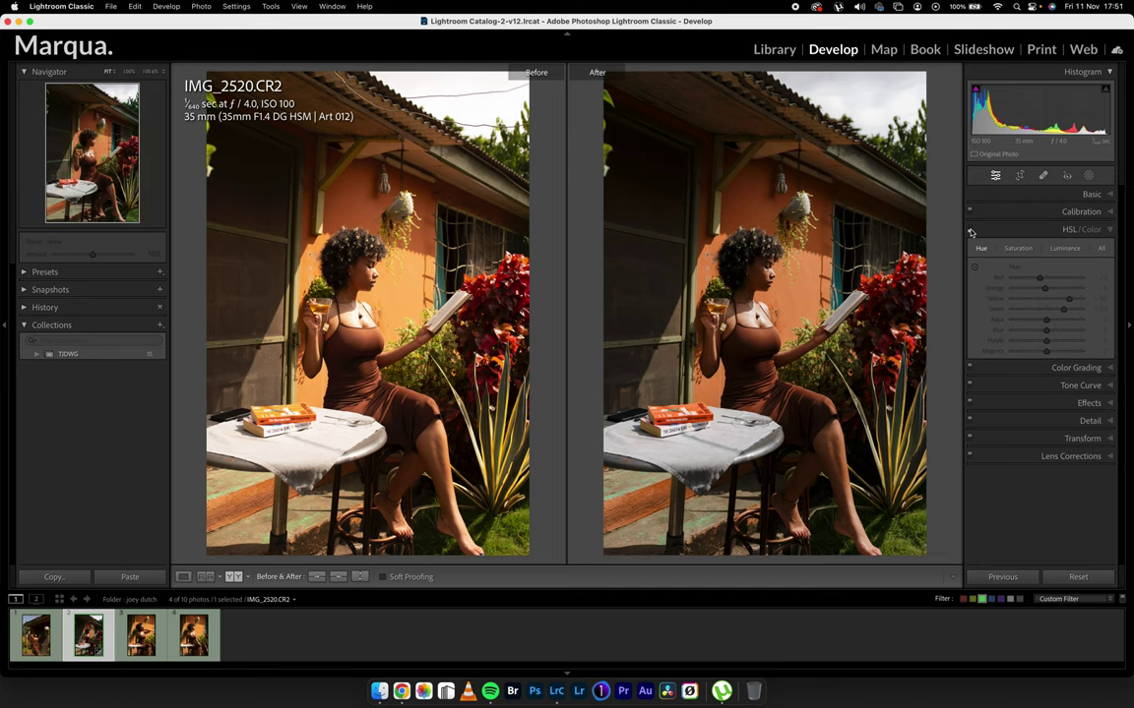
{"action": "left_click", "coordinate": [970, 230]}
{"action": "left_click", "coordinate": [970, 230]}
{"action": "left_click", "coordinate": [970, 230]}
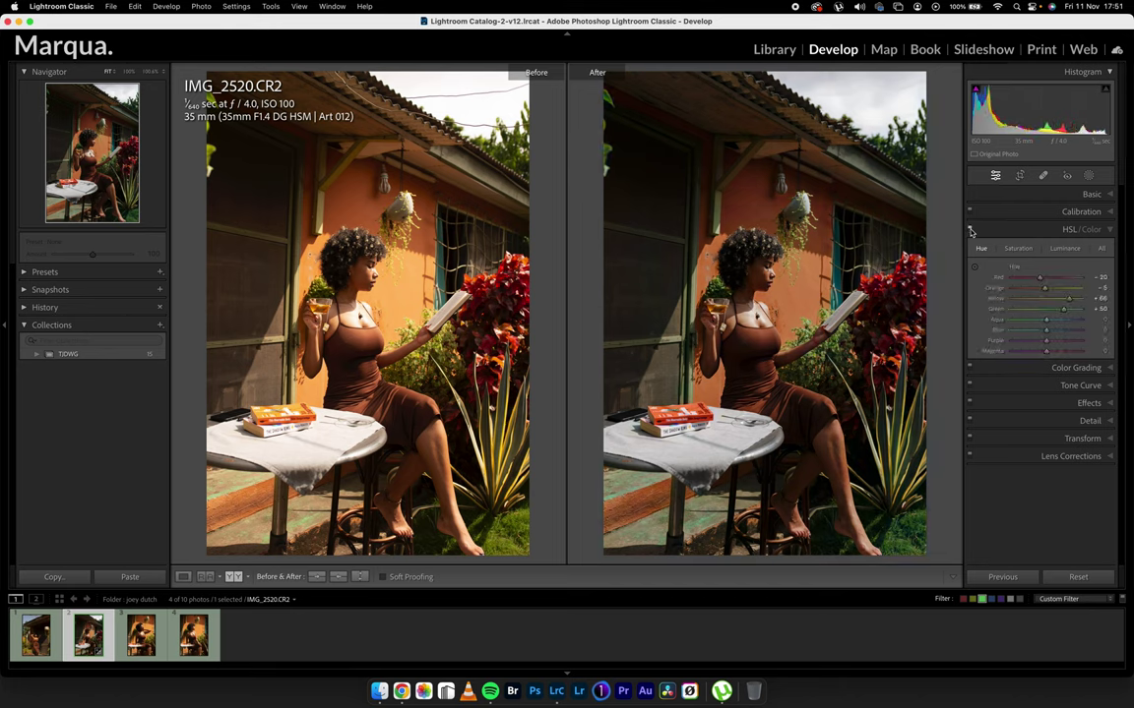
{"action": "left_click", "coordinate": [1018, 229]}
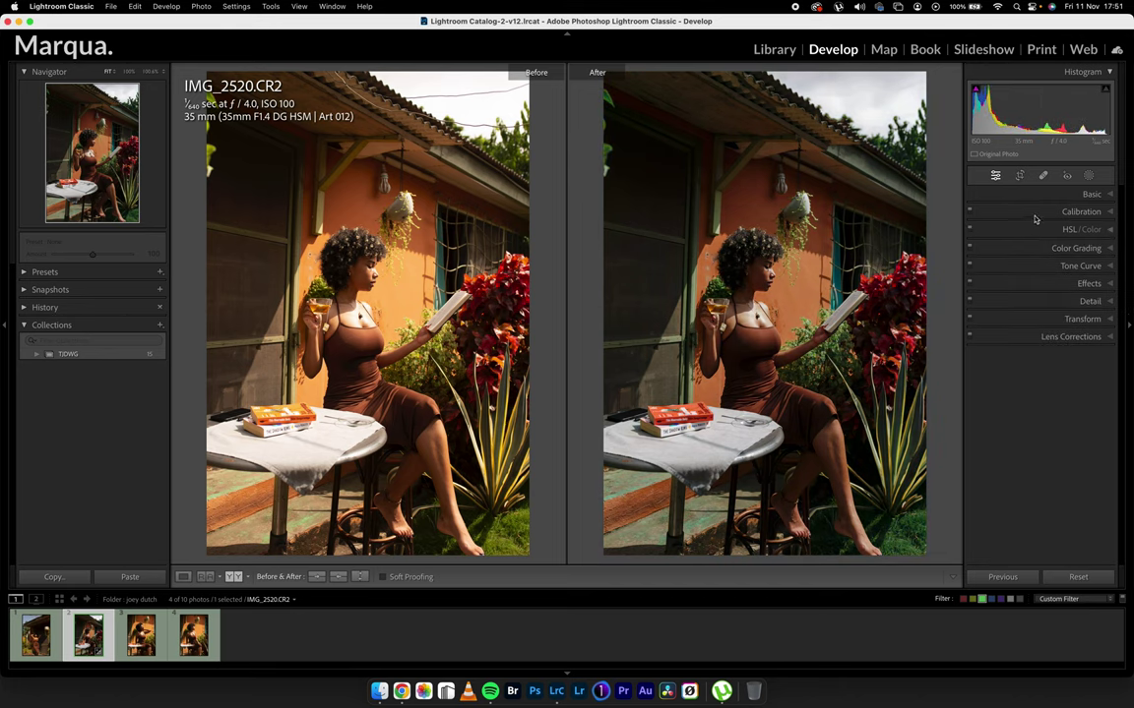
Apply a global tint in Color Grading with hue 271 and saturation 3, and compare the photo with the grading off and on
{"action": "left_click", "coordinate": [1018, 248]}
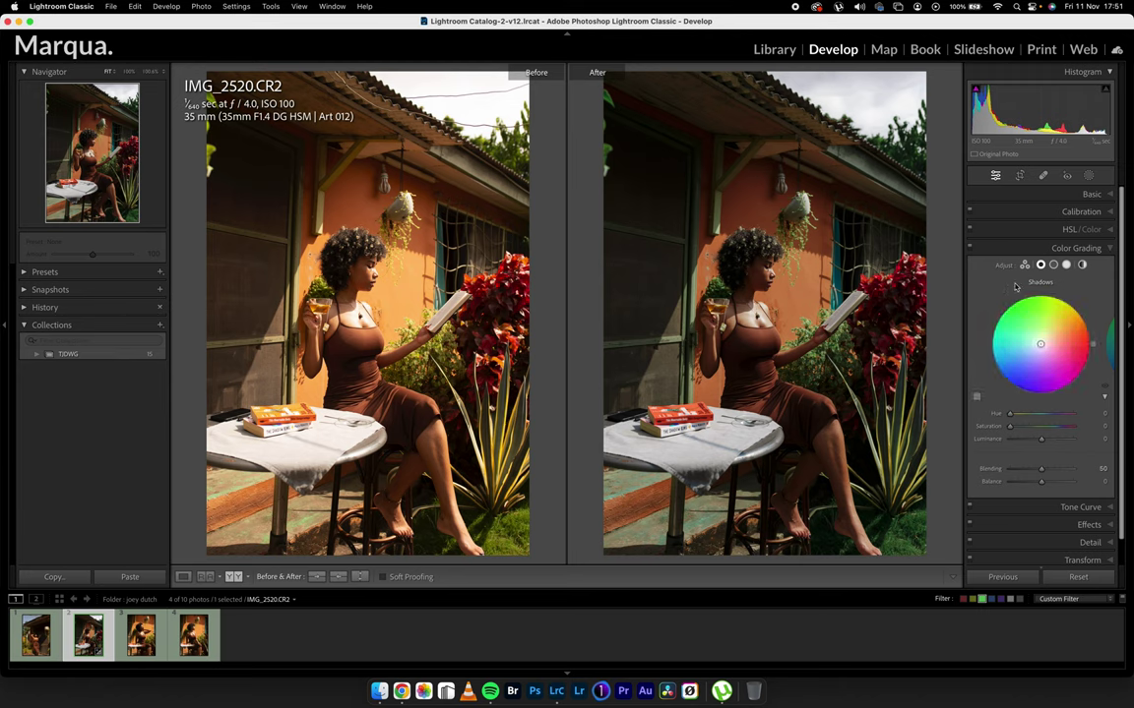
{"action": "left_click", "coordinate": [1066, 267]}
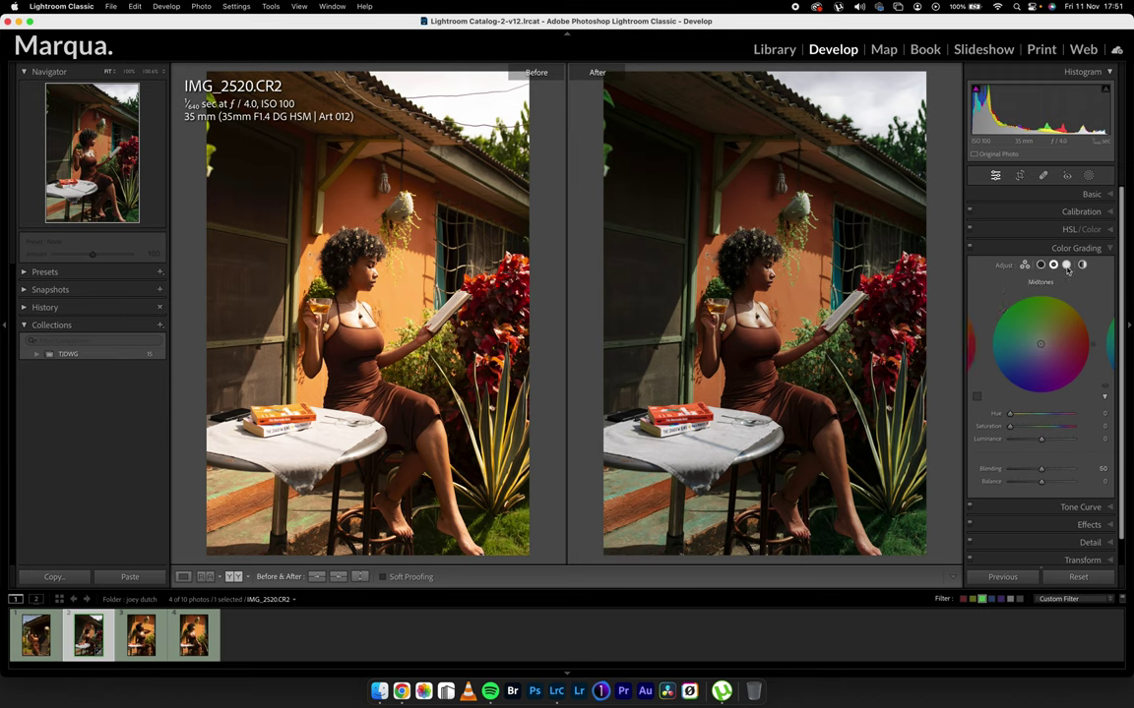
{"action": "left_click", "coordinate": [1082, 265]}
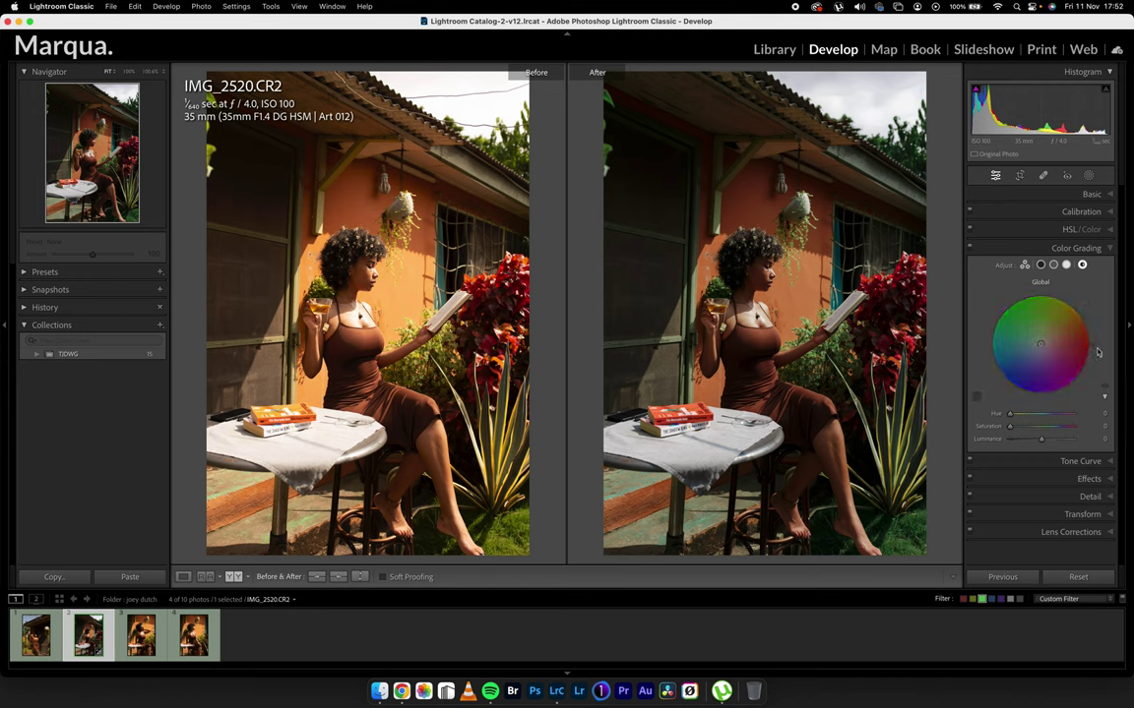
{"action": "left_click_drag", "start_coordinate": [1093, 348], "coordinate": [1092, 346]}
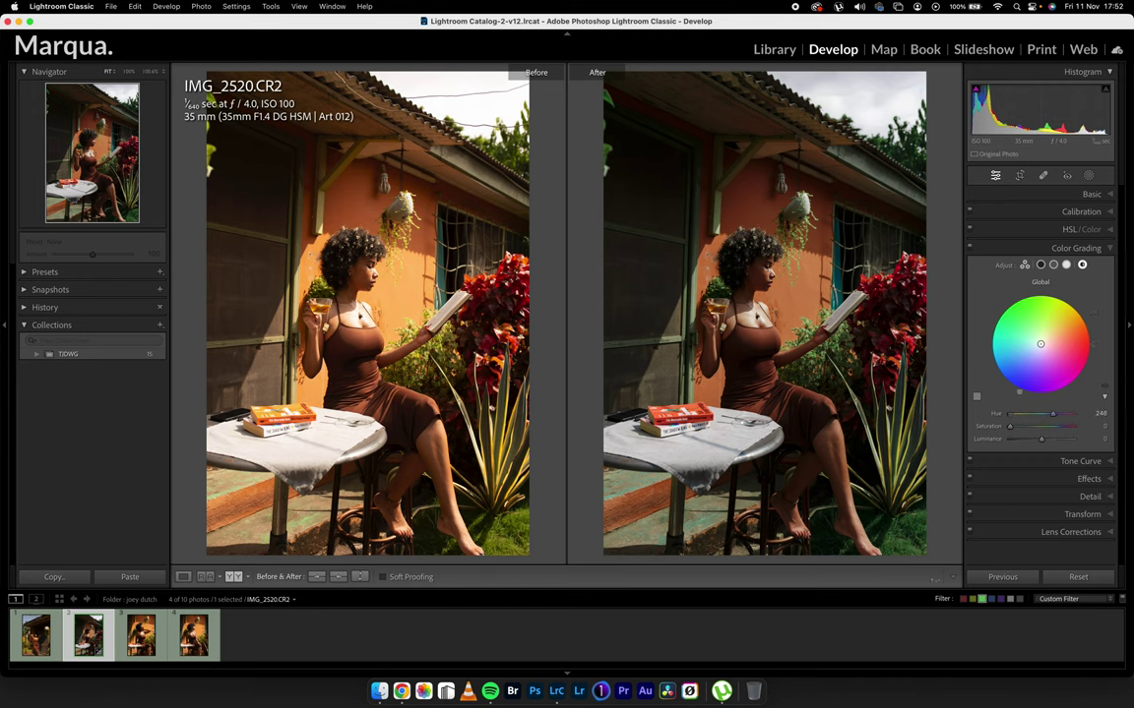
{"action": "left_click_drag", "start_coordinate": [1043, 396], "coordinate": [1014, 428]}
{"action": "left_click", "coordinate": [969, 248]}
{"action": "left_click", "coordinate": [969, 248]}
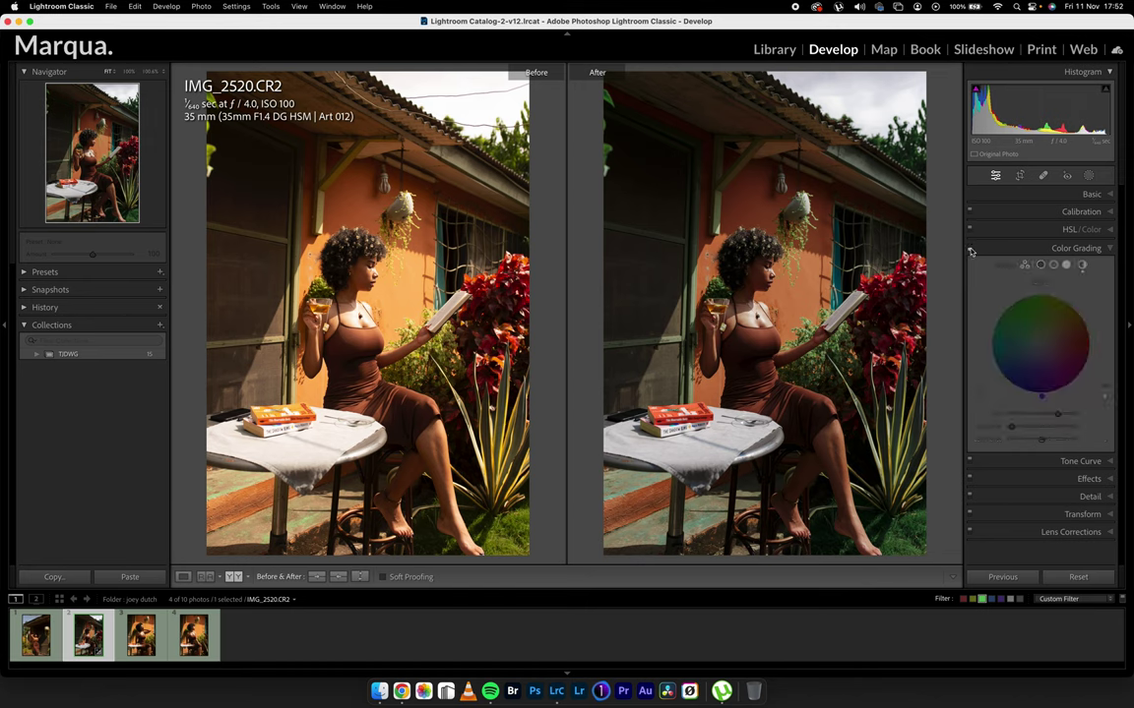
{"action": "left_click", "coordinate": [970, 248]}
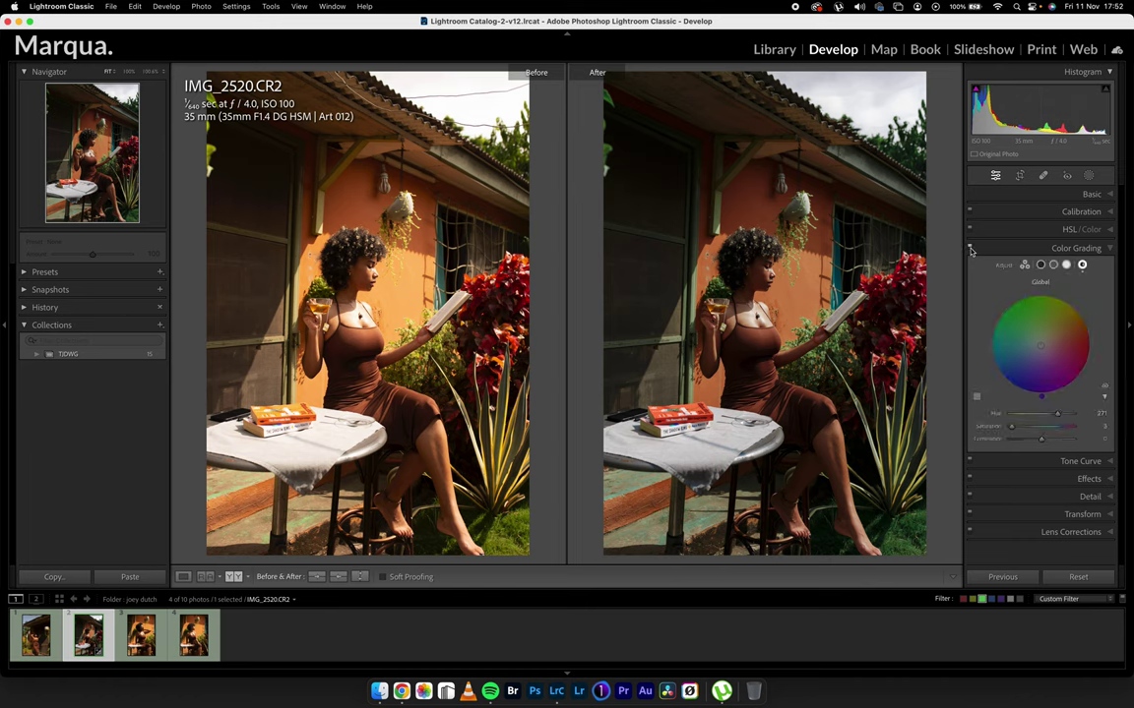
Colour grade the shadows with hue 225 and saturation 4, and the midtones with hue 40 and saturation 8
{"action": "left_click", "coordinate": [1041, 266]}
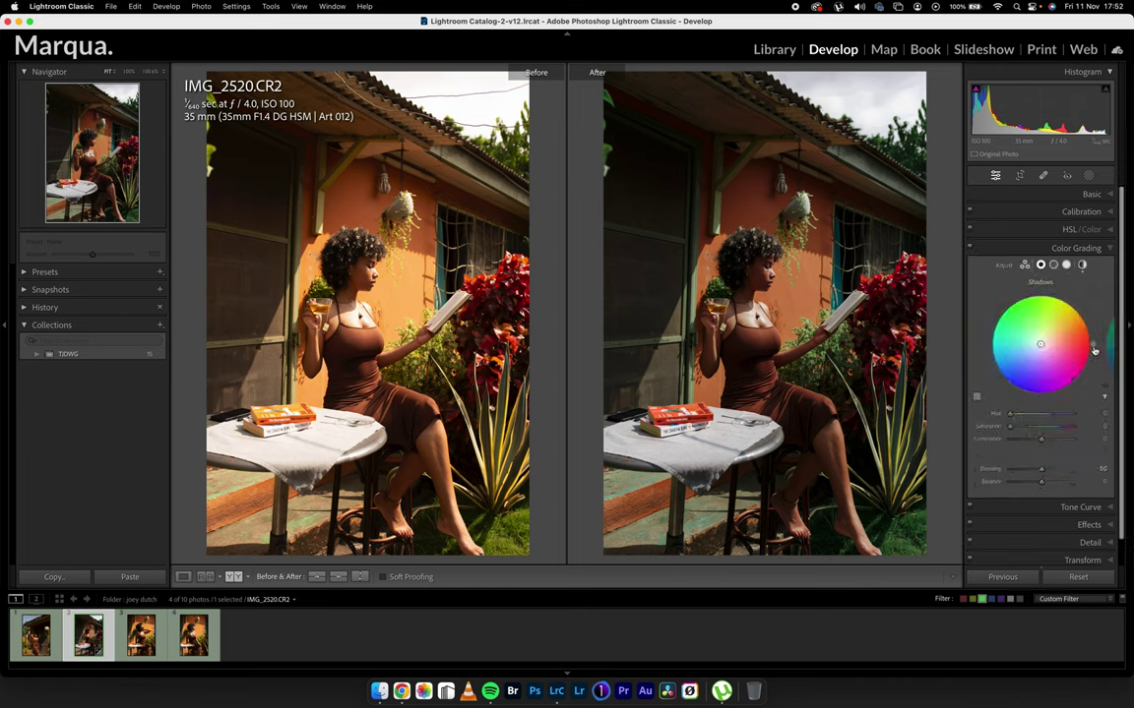
{"action": "left_click_drag", "start_coordinate": [1093, 349], "coordinate": [1092, 343]}
{"action": "left_click_drag", "start_coordinate": [994, 372], "coordinate": [996, 382]}
{"action": "mouse_move", "coordinate": [1012, 430]}
{"action": "left_mouse_down"}
{"action": "mouse_move", "coordinate": [1028, 432]}
{"action": "mouse_move", "coordinate": [1015, 437]}
{"action": "left_mouse_up"}
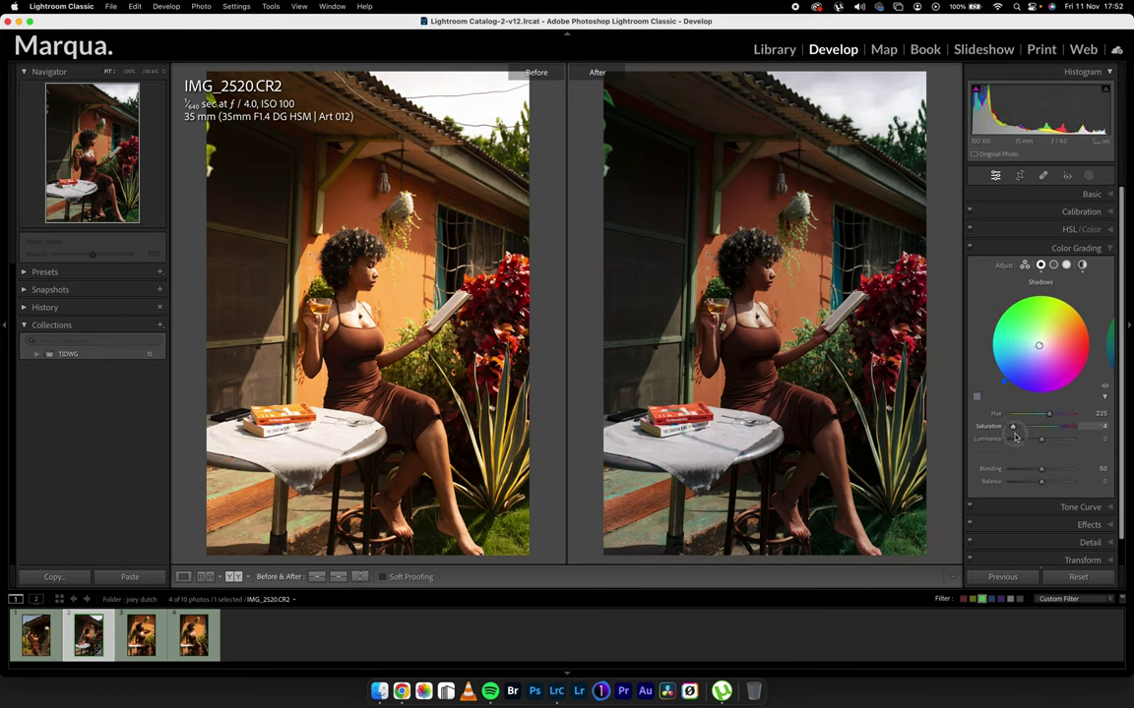
{"action": "left_click", "coordinate": [1052, 265]}
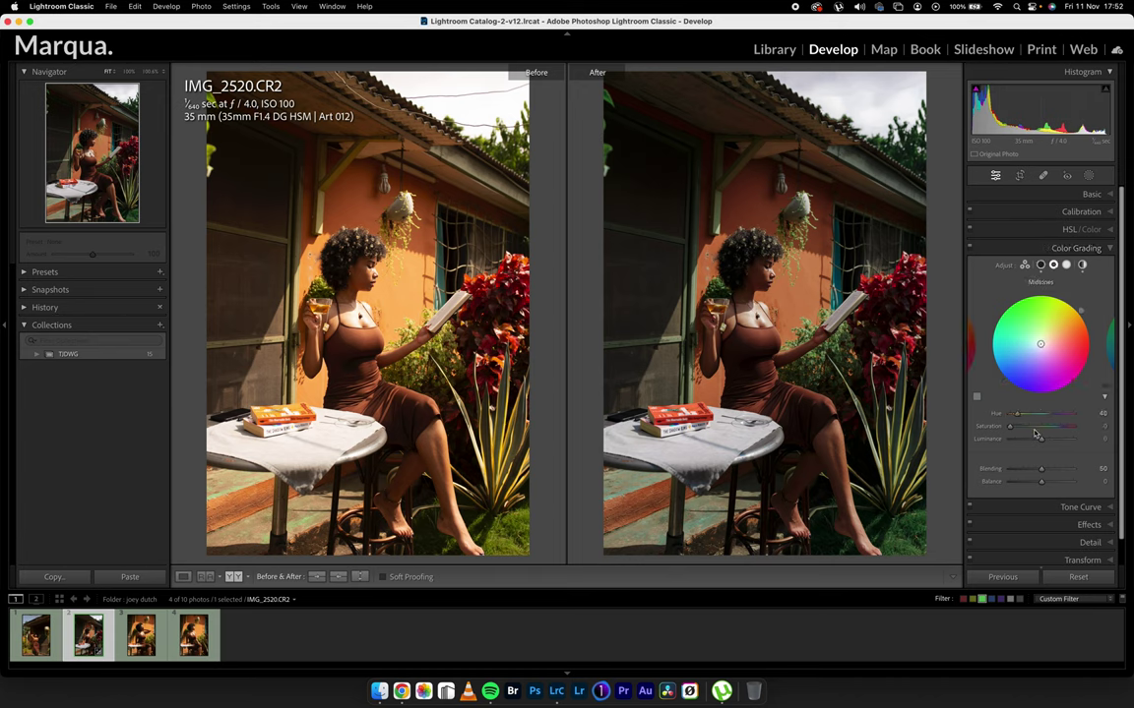
{"action": "left_click_drag", "start_coordinate": [1011, 429], "coordinate": [1016, 431]}
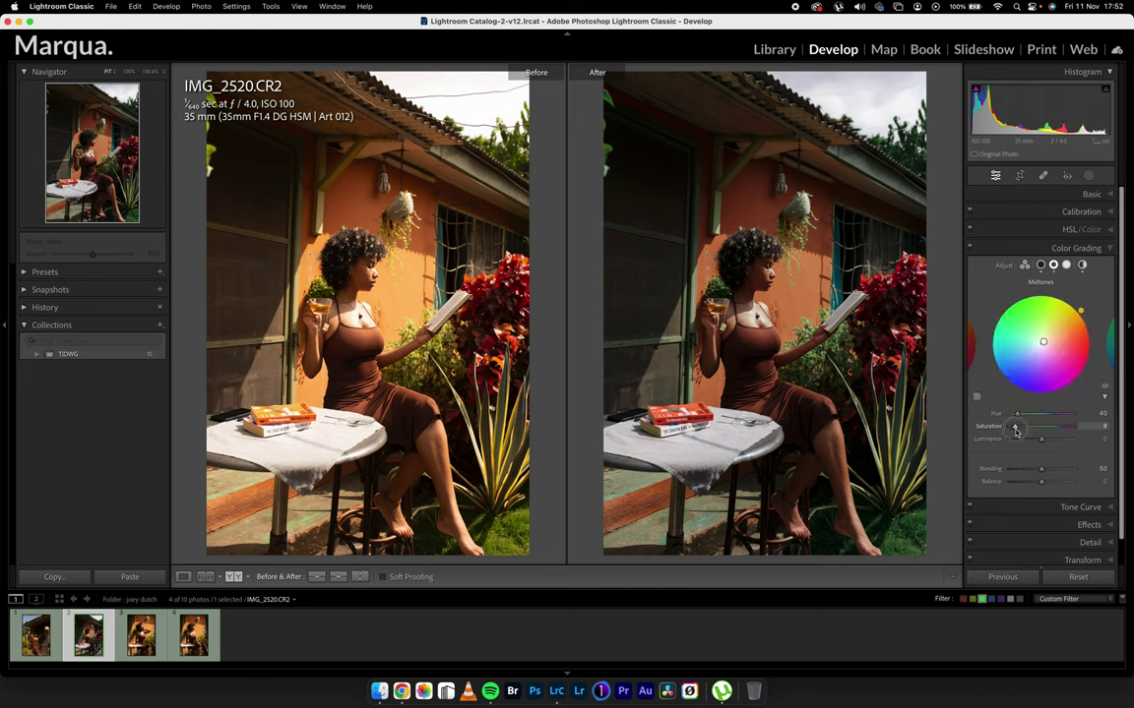
Colour grade the highlights with hue 179 and saturation 20, and set blending to 60 and balance to -15
{"action": "left_click", "coordinate": [1066, 265]}
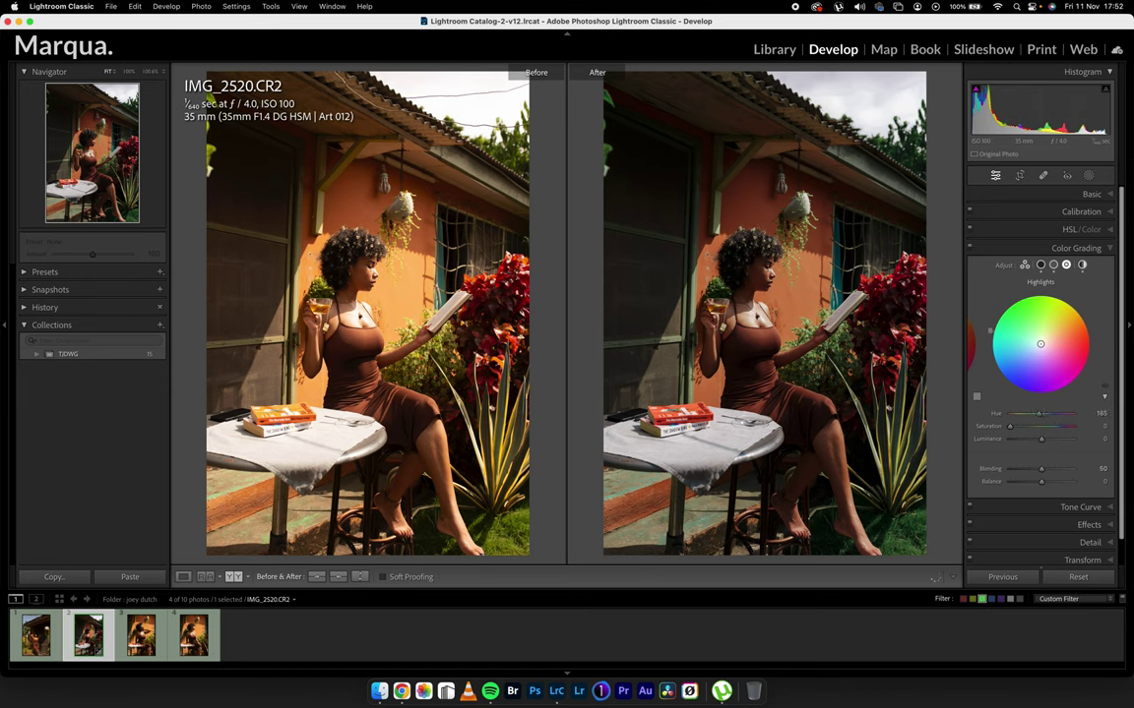
{"action": "mouse_move", "coordinate": [1039, 413]}
{"action": "left_mouse_down"}
{"action": "mouse_move", "coordinate": [1013, 426]}
{"action": "mouse_move", "coordinate": [1024, 431]}
{"action": "left_mouse_up"}
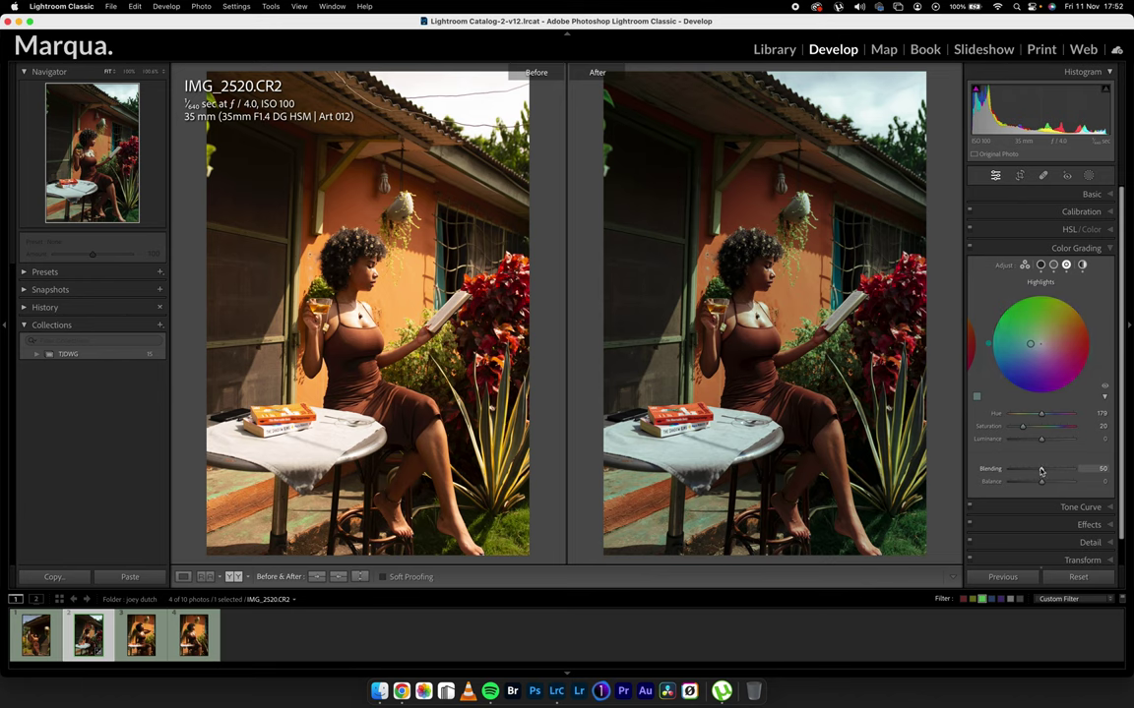
{"action": "left_click_drag", "start_coordinate": [1044, 472], "coordinate": [1037, 486]}
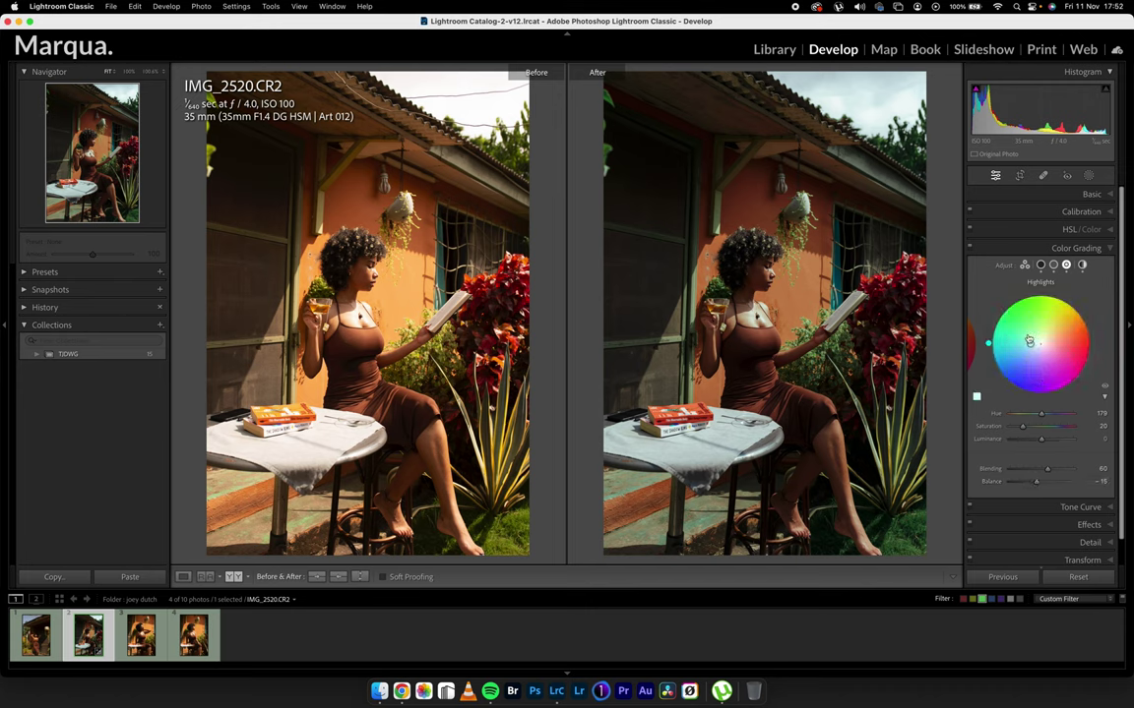
{"action": "left_click", "coordinate": [971, 251]}
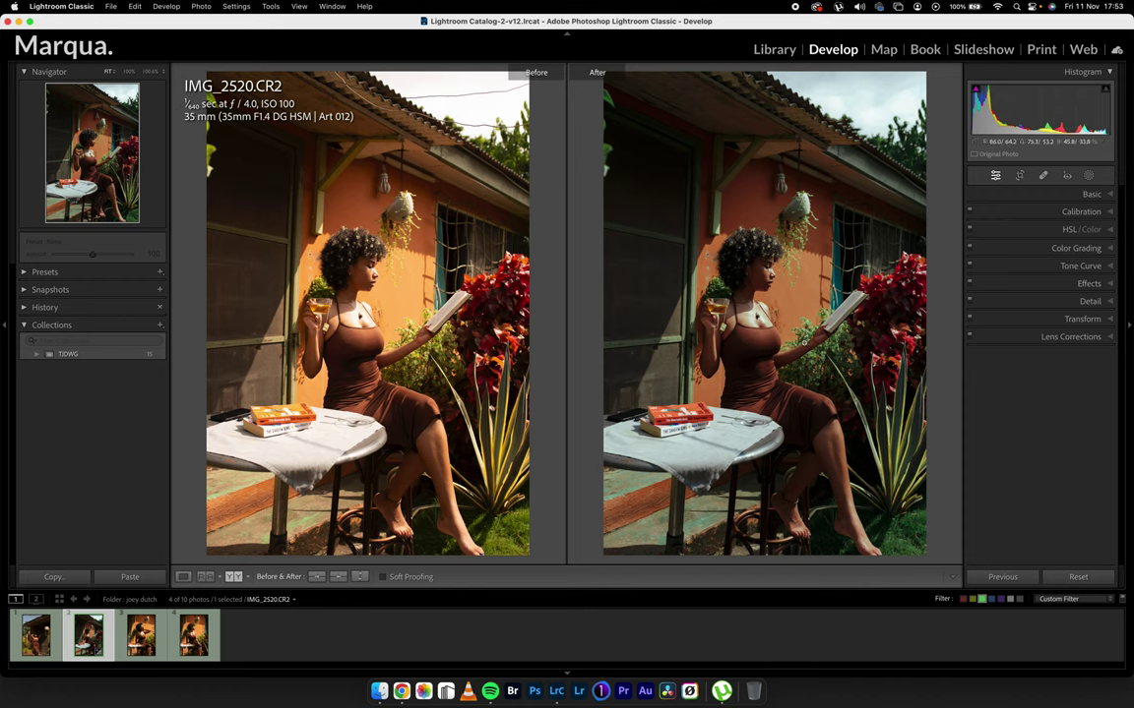
Shape the blue channel tone curve with a raised black point, a shadow point and a midpoint at input 120, output 131
{"action": "left_click", "coordinate": [1029, 266]}
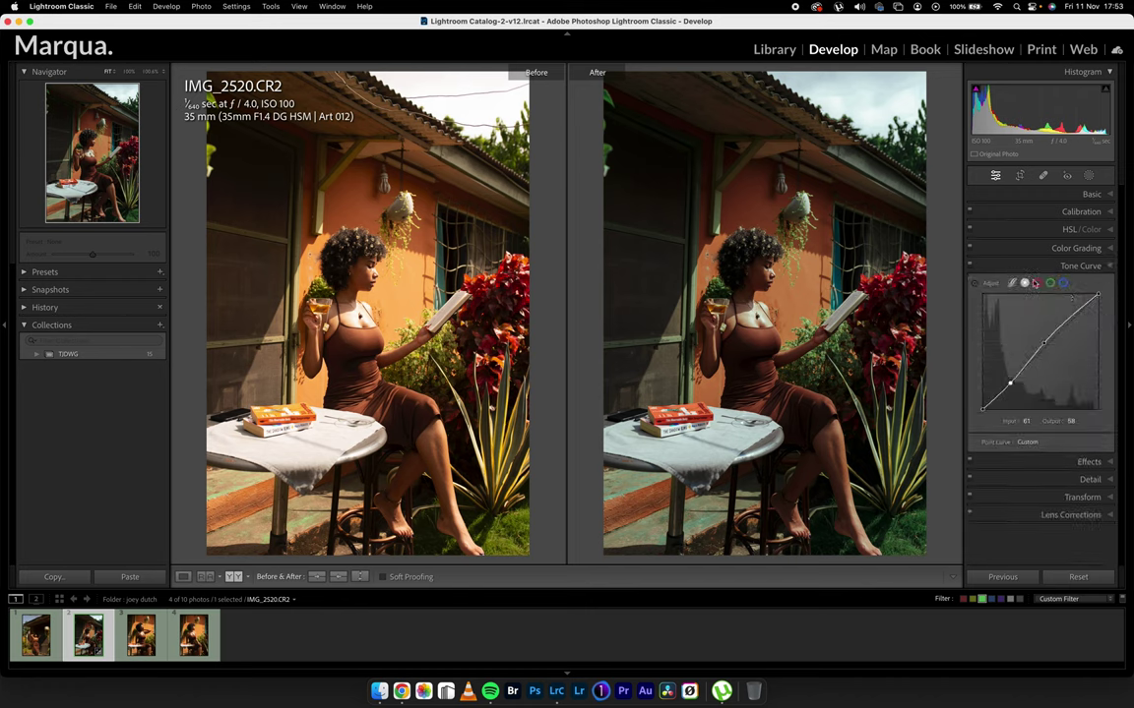
{"action": "left_click", "coordinate": [1062, 284]}
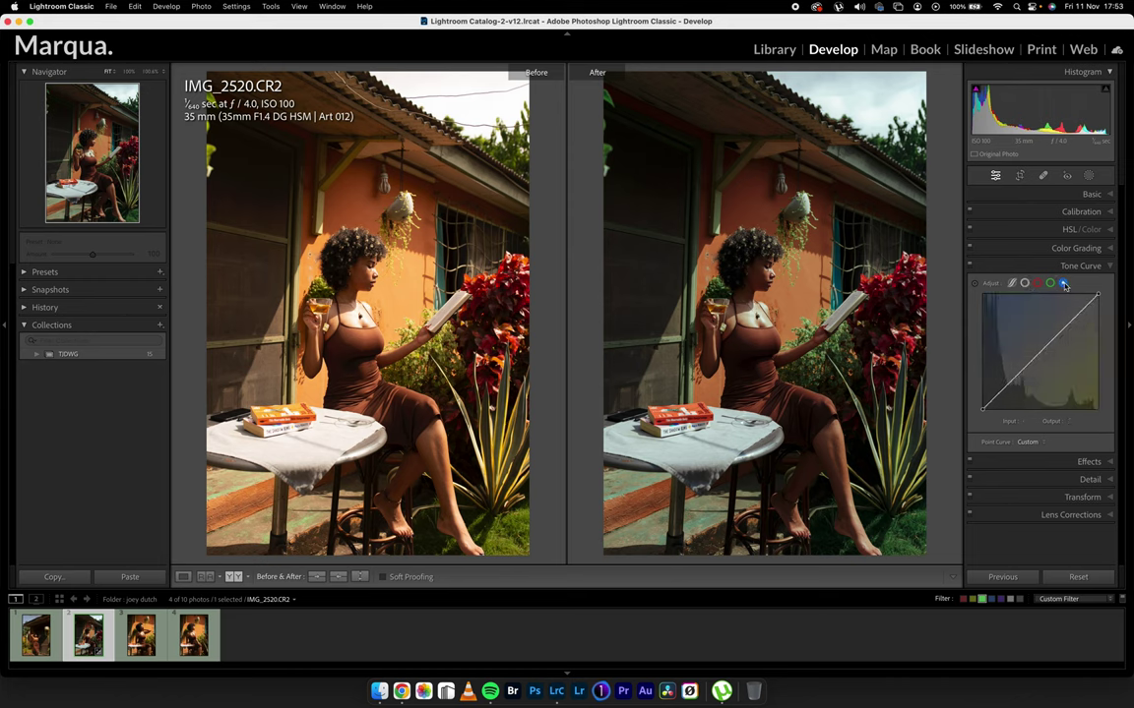
{"action": "left_click", "coordinate": [1013, 385]}
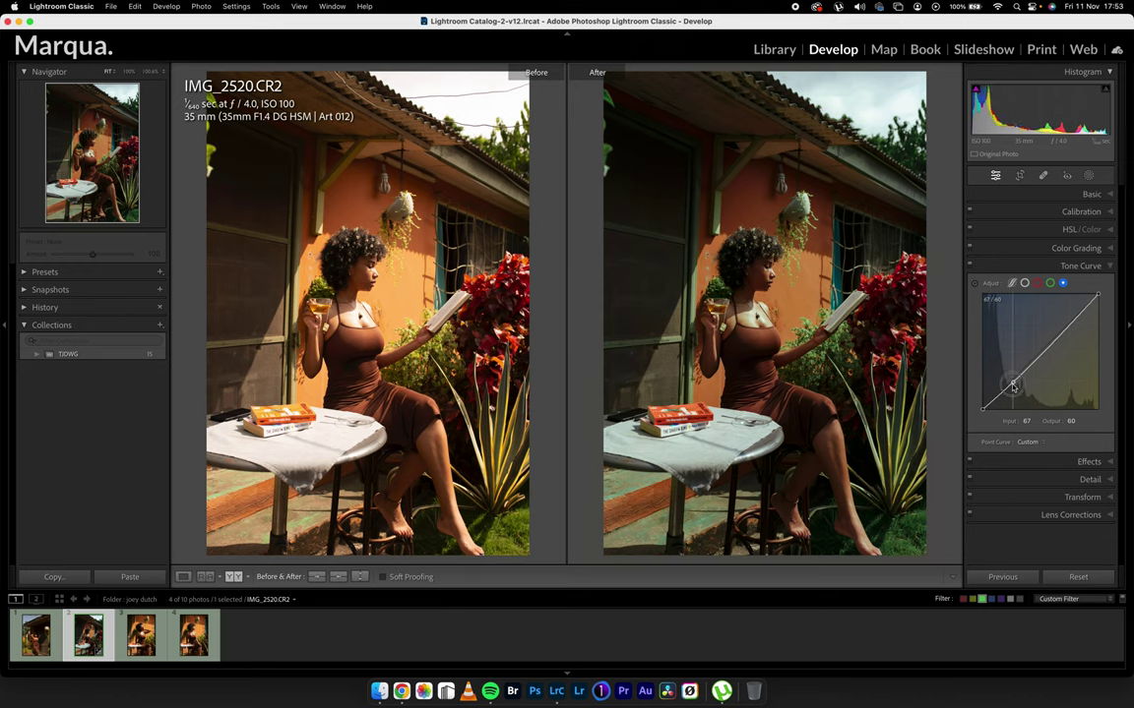
{"action": "left_click_drag", "start_coordinate": [1013, 387], "coordinate": [981, 410]}
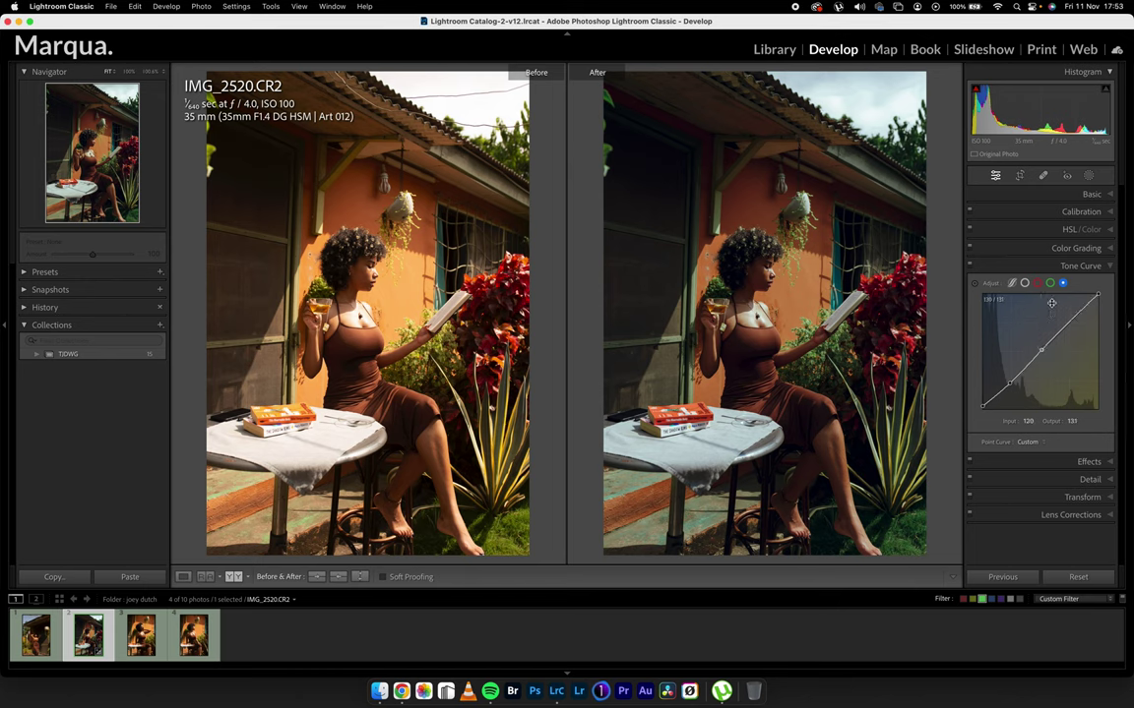
{"action": "left_click", "coordinate": [970, 266]}
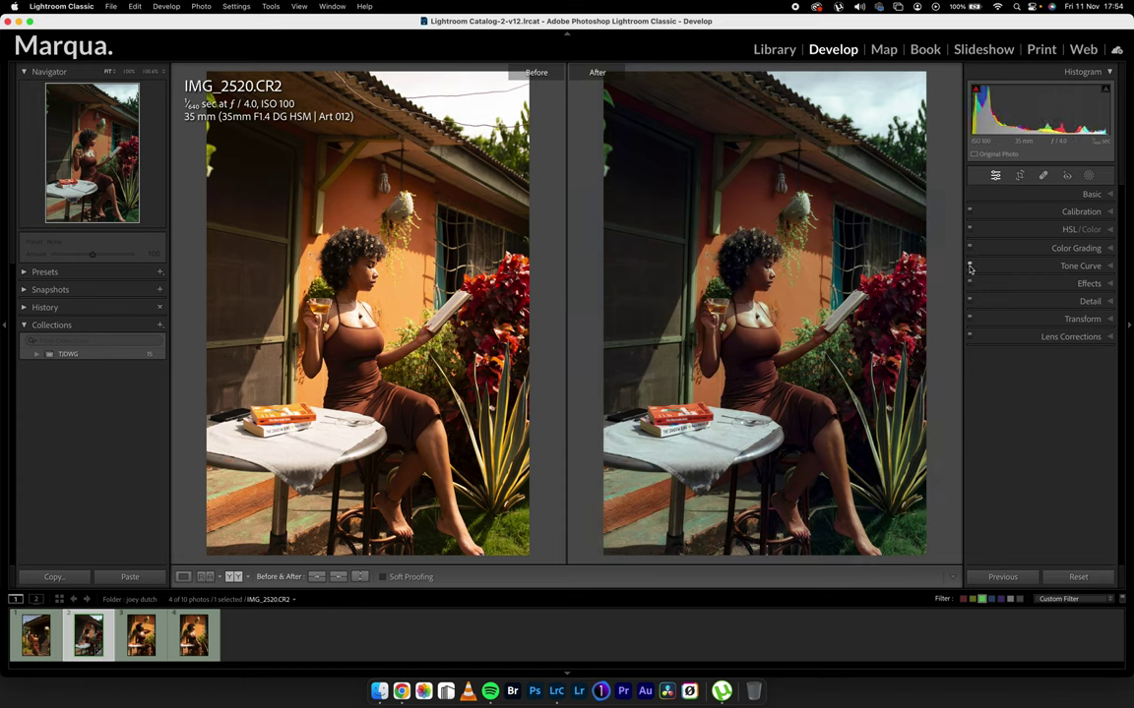
Add film grain with amount 33 and an increased grain size
{"action": "left_click", "coordinate": [1025, 286]}
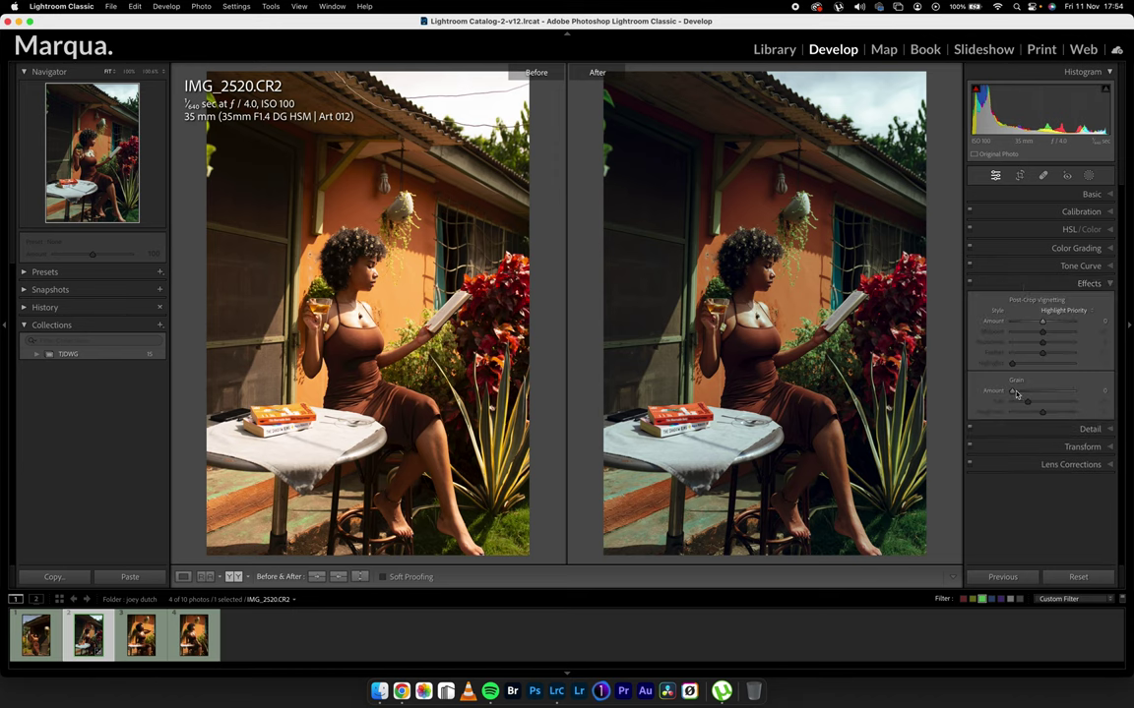
{"action": "left_click_drag", "start_coordinate": [1015, 393], "coordinate": [1036, 401]}
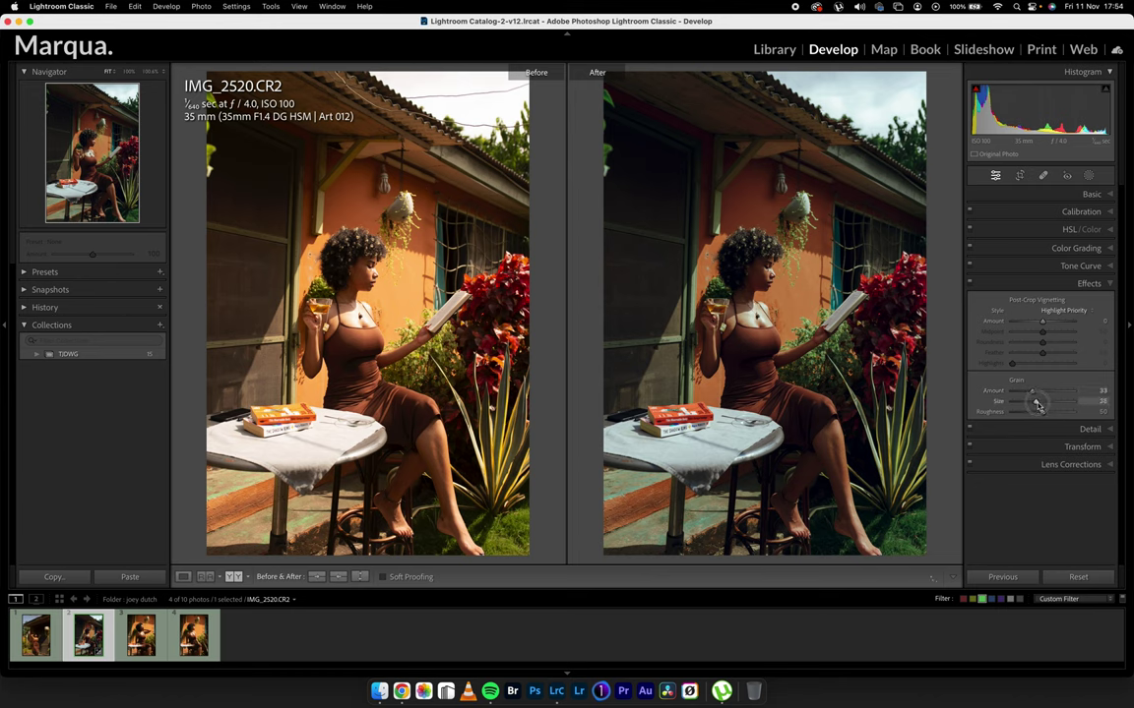
{"action": "left_click", "coordinate": [1008, 288]}
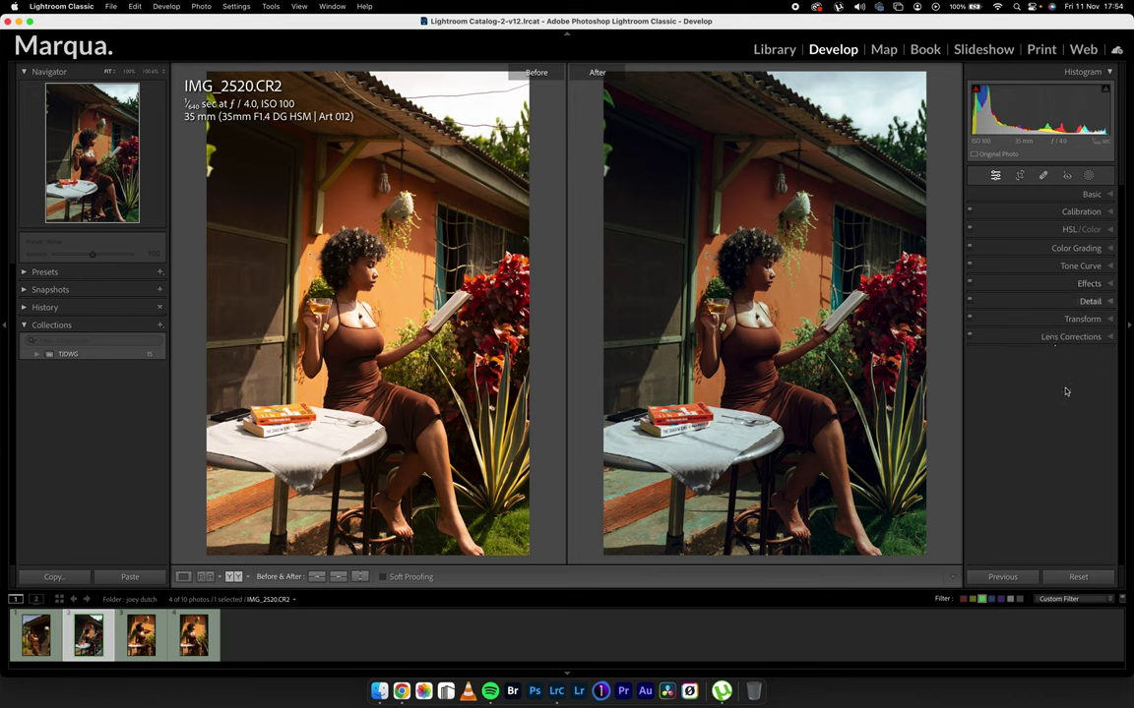
Set the sharpening amount to 0
{"action": "left_click", "coordinate": [1033, 302]}
{"action": "left_click_drag", "start_coordinate": [1026, 433], "coordinate": [977, 440]}
{"action": "left_click", "coordinate": [1033, 301]}
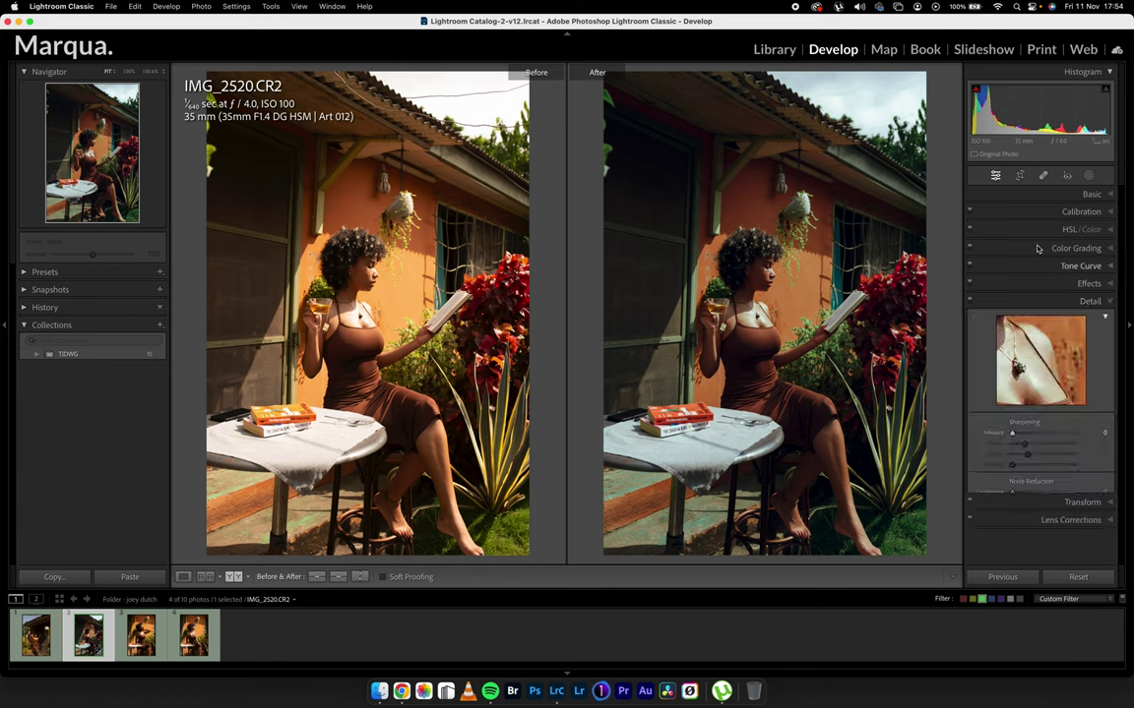
Lower the clarity slightly and inspect the woman's skin and dress at 100% in the before and after views
{"action": "left_click", "coordinate": [1035, 193]}
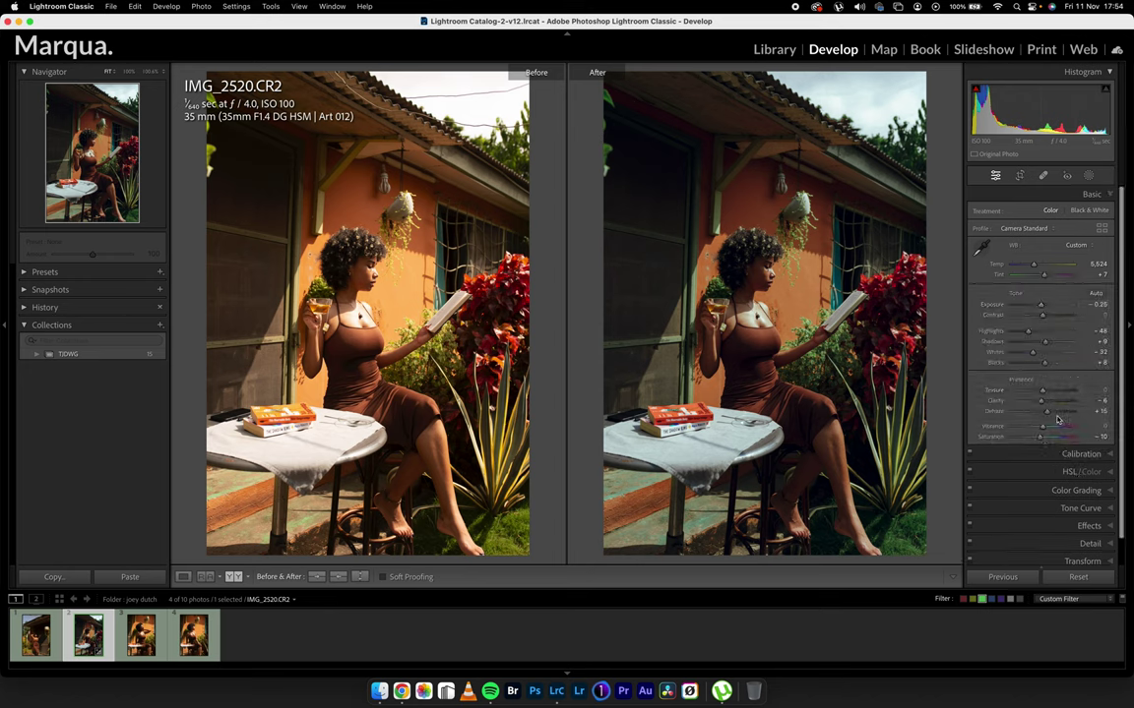
{"action": "left_click_drag", "start_coordinate": [1041, 404], "coordinate": [1040, 403]}
{"action": "key", "text": "super+1"}
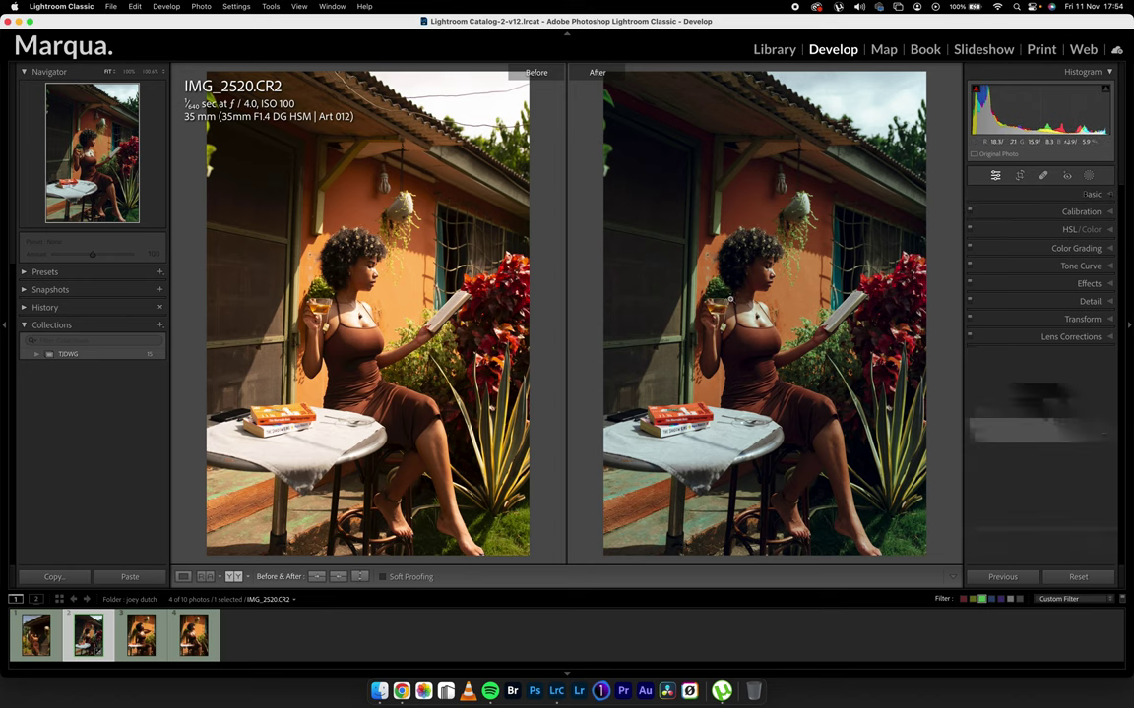
{"action": "left_click", "coordinate": [730, 299]}
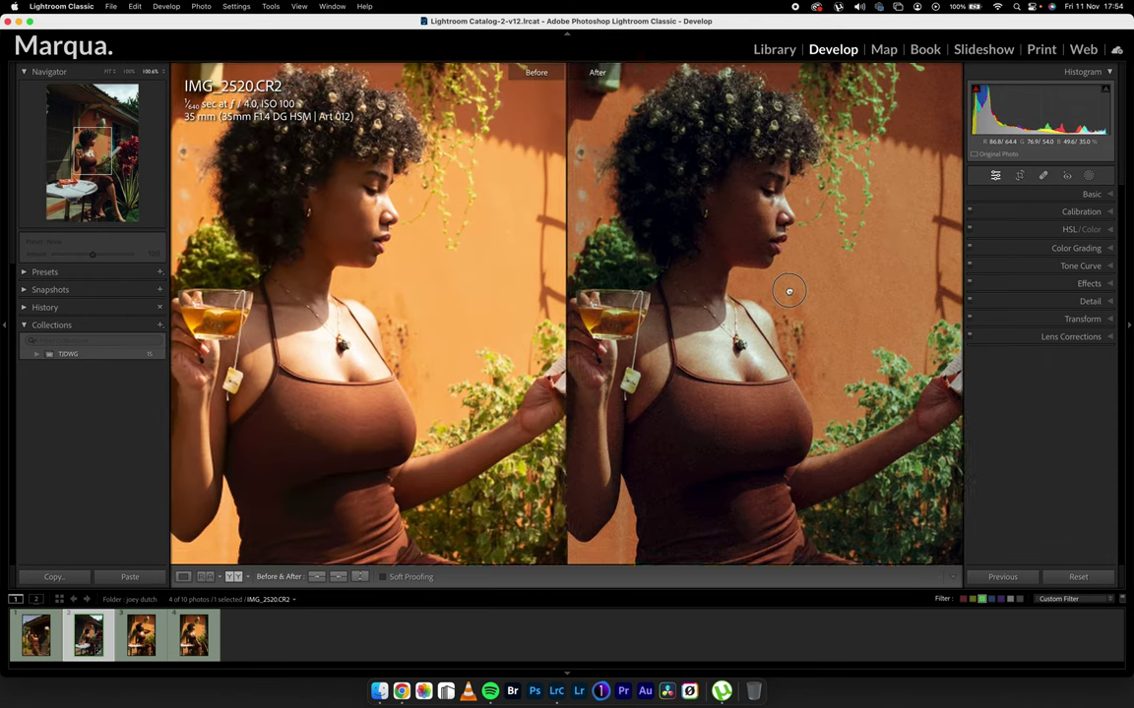
{"action": "left_click_drag", "start_coordinate": [412, 347], "coordinate": [465, 285]}
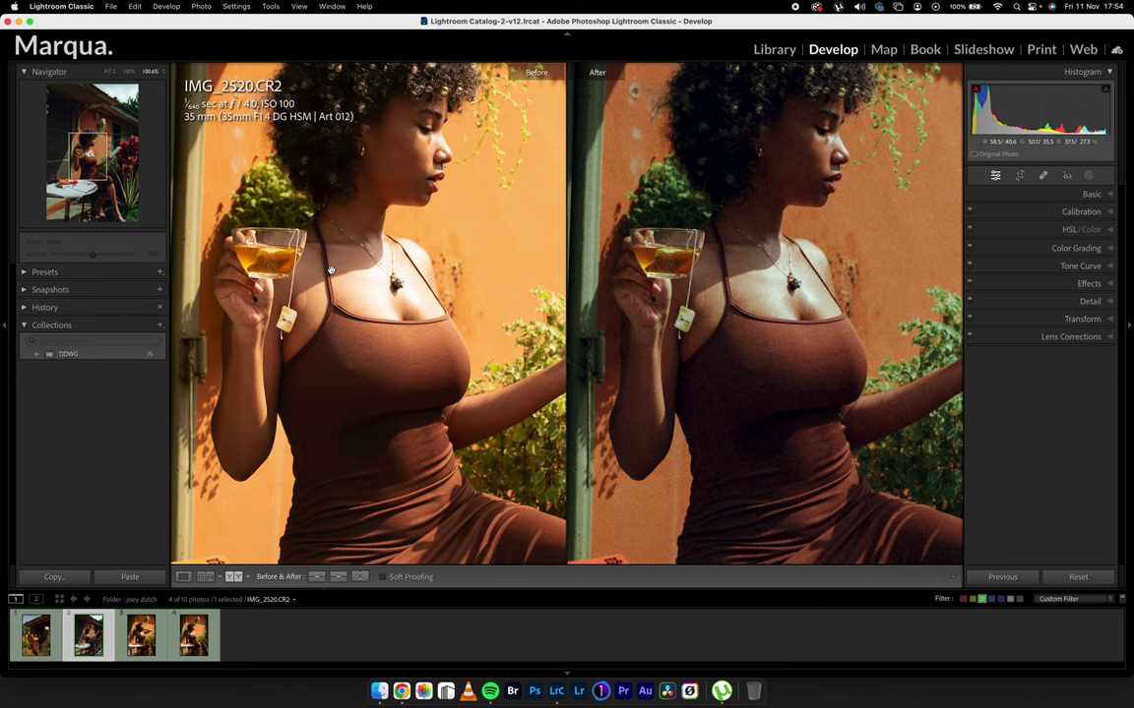
{"action": "left_click", "coordinate": [812, 337]}
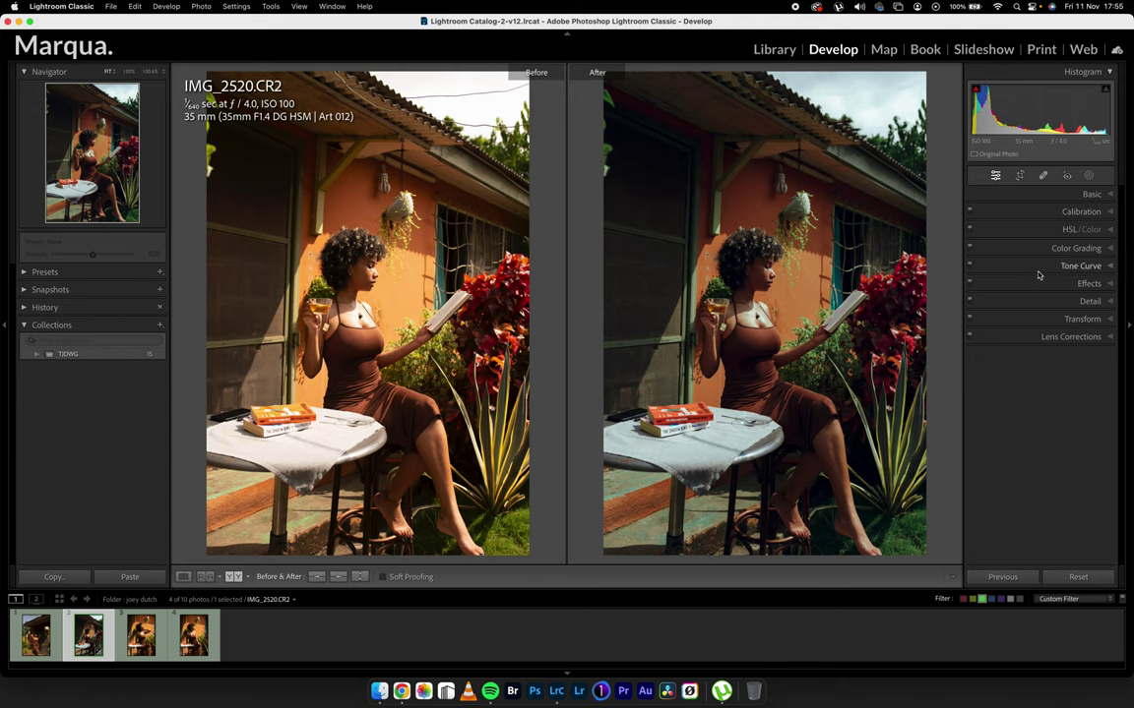
{"action": "left_click", "coordinate": [1067, 229]}
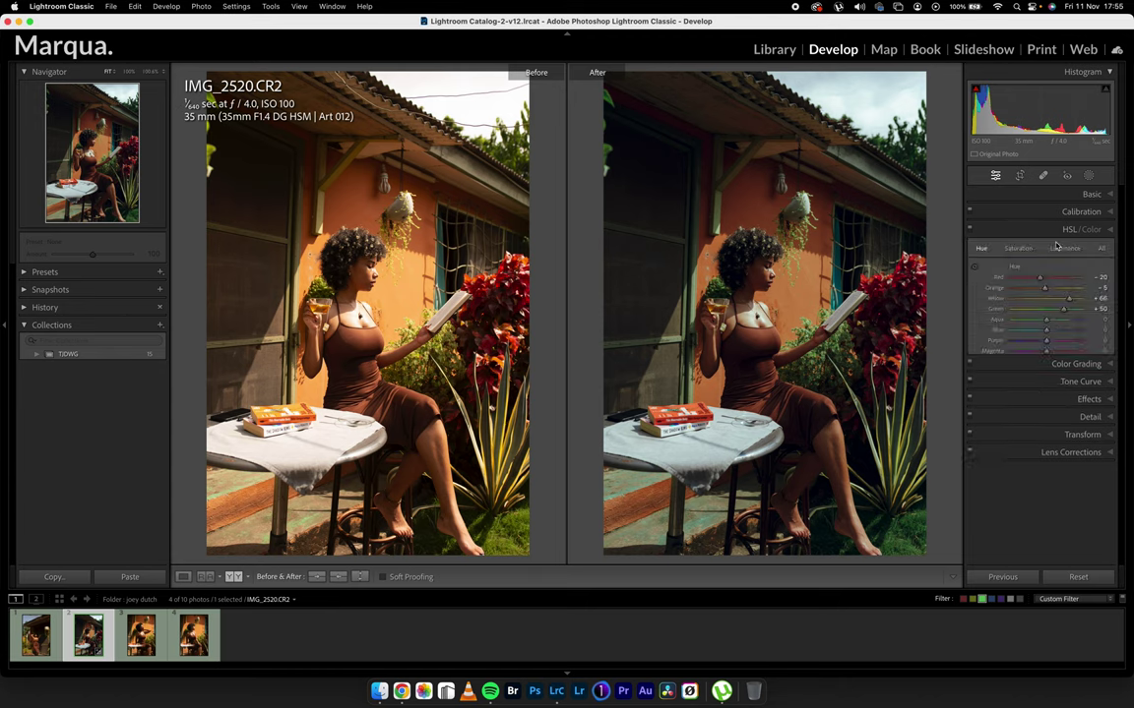
{"action": "left_click", "coordinate": [1095, 230]}
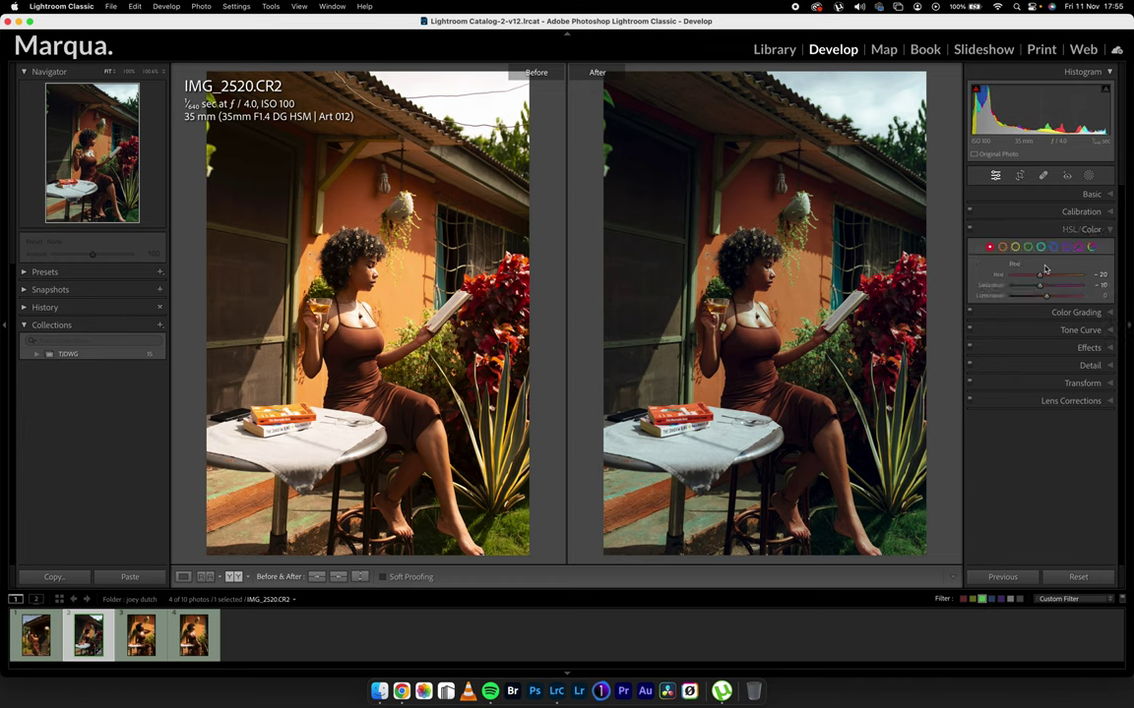
{"action": "left_click", "coordinate": [1034, 236]}
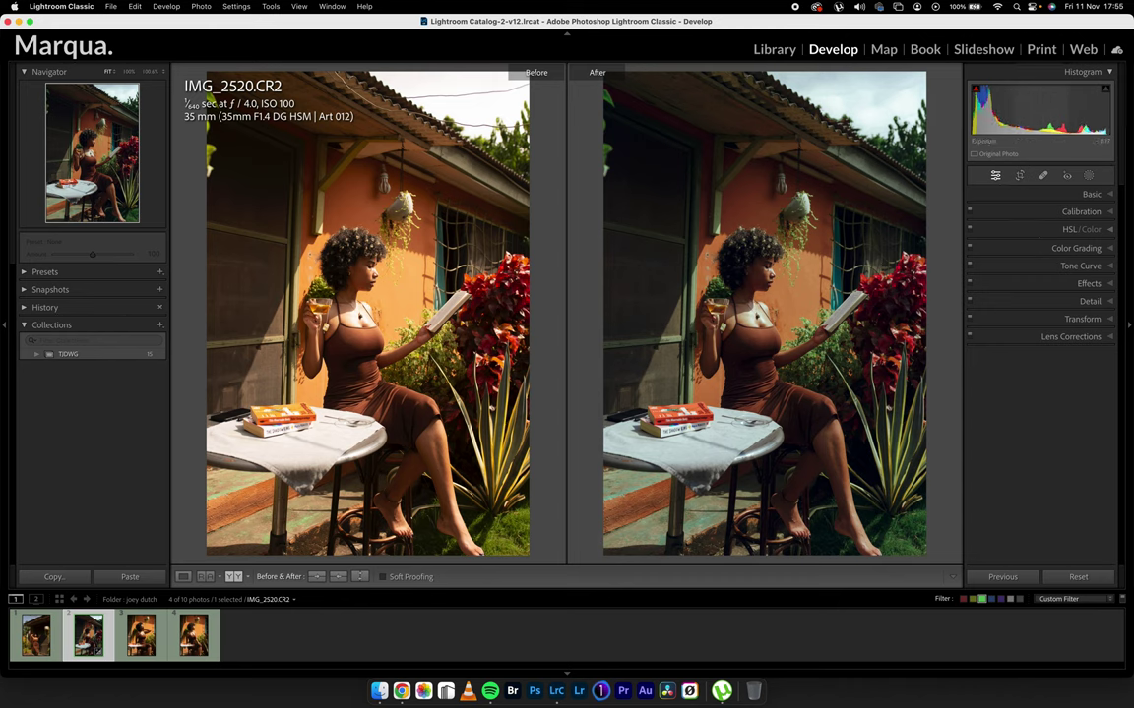
Set the parametric tone curve to highlights -34, lights +16, darks +4 and shadows about -2, and return to the main point curve
{"action": "left_click", "coordinate": [1041, 266]}
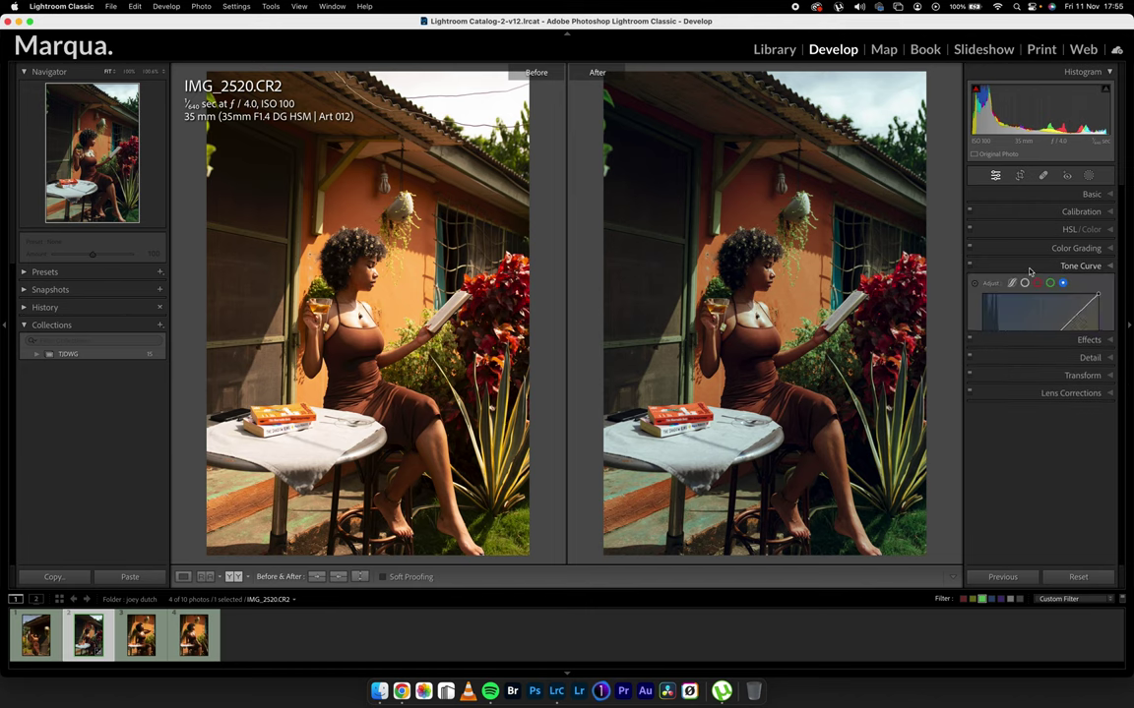
{"action": "left_click", "coordinate": [1012, 283]}
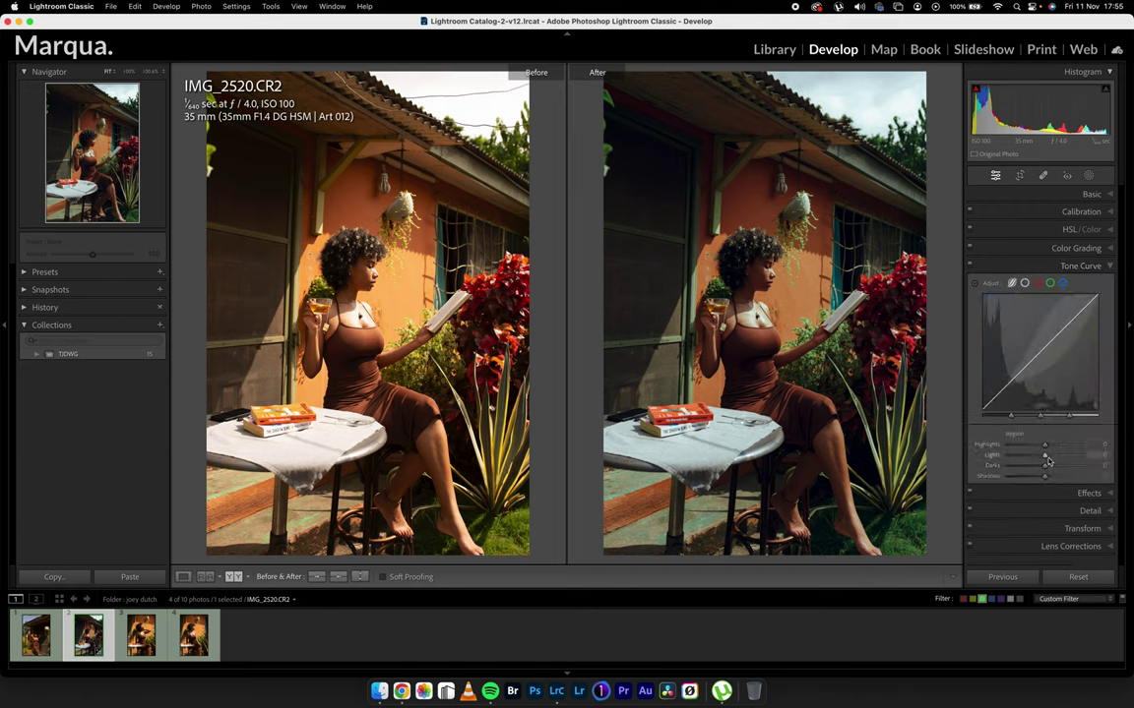
{"action": "left_click_drag", "start_coordinate": [1044, 445], "coordinate": [1045, 481]}
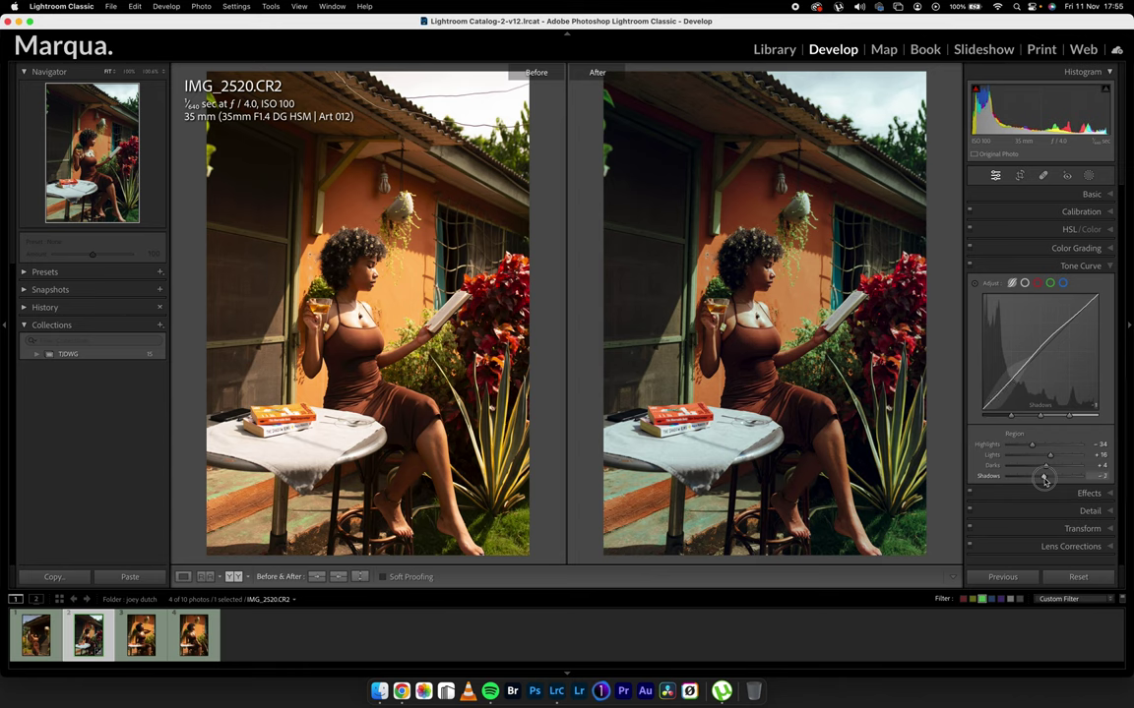
{"action": "left_click", "coordinate": [1024, 282]}
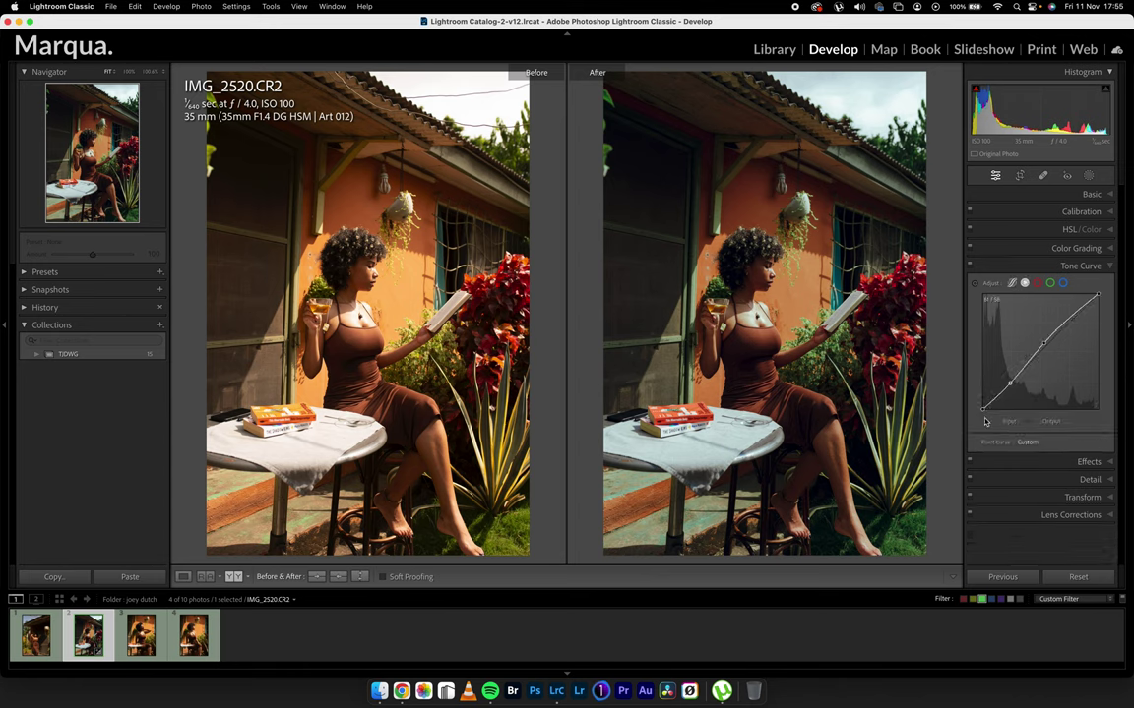
Add a midtone anchor to the red channel's point curve and pull its shadows slightly down
{"action": "left_click_drag", "start_coordinate": [982, 409], "coordinate": [982, 409]}
{"action": "left_click", "coordinate": [1052, 284]}
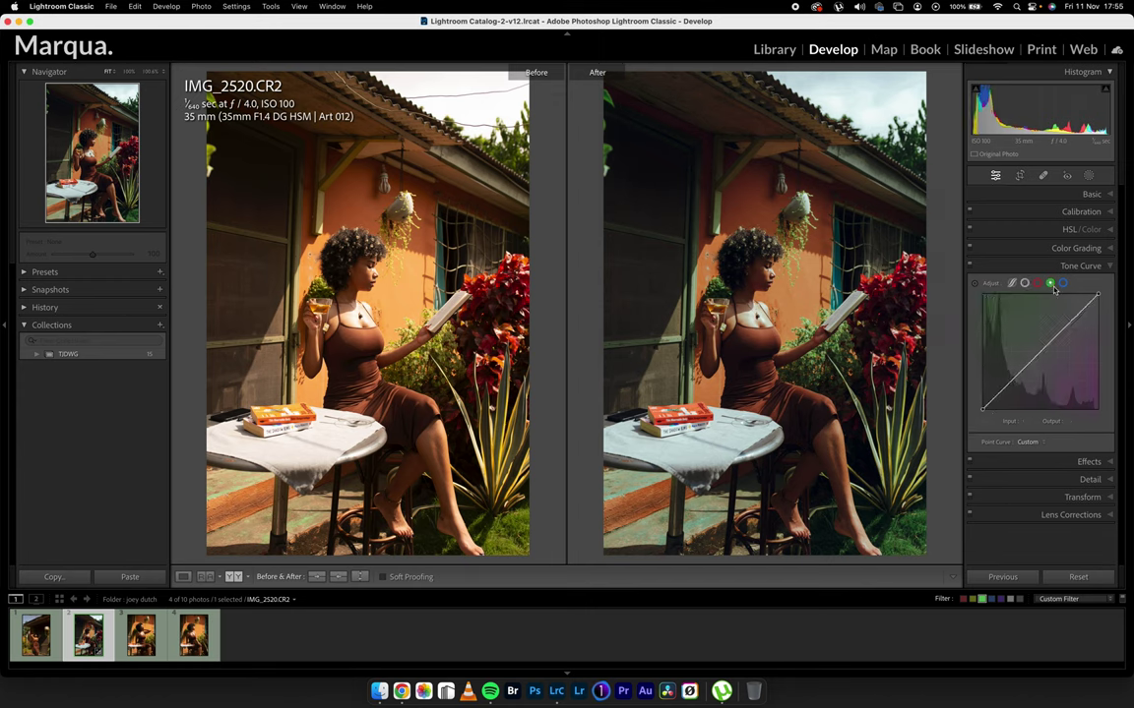
{"action": "left_click", "coordinate": [1037, 284]}
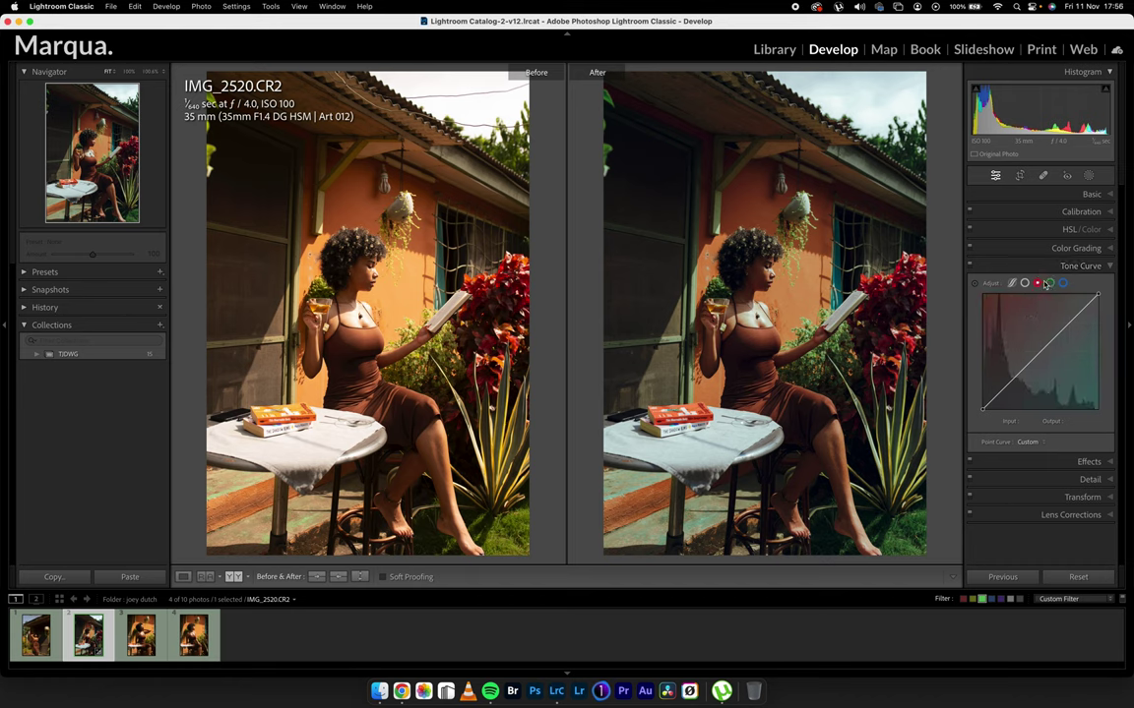
{"action": "left_click", "coordinate": [1040, 353]}
{"action": "left_click_drag", "start_coordinate": [1011, 381], "coordinate": [1012, 384]}
Anchor the green channel curve at shadows, midtones and highlights, and add shadow and midtone points to the blue channel curve
{"action": "left_click", "coordinate": [1051, 284]}
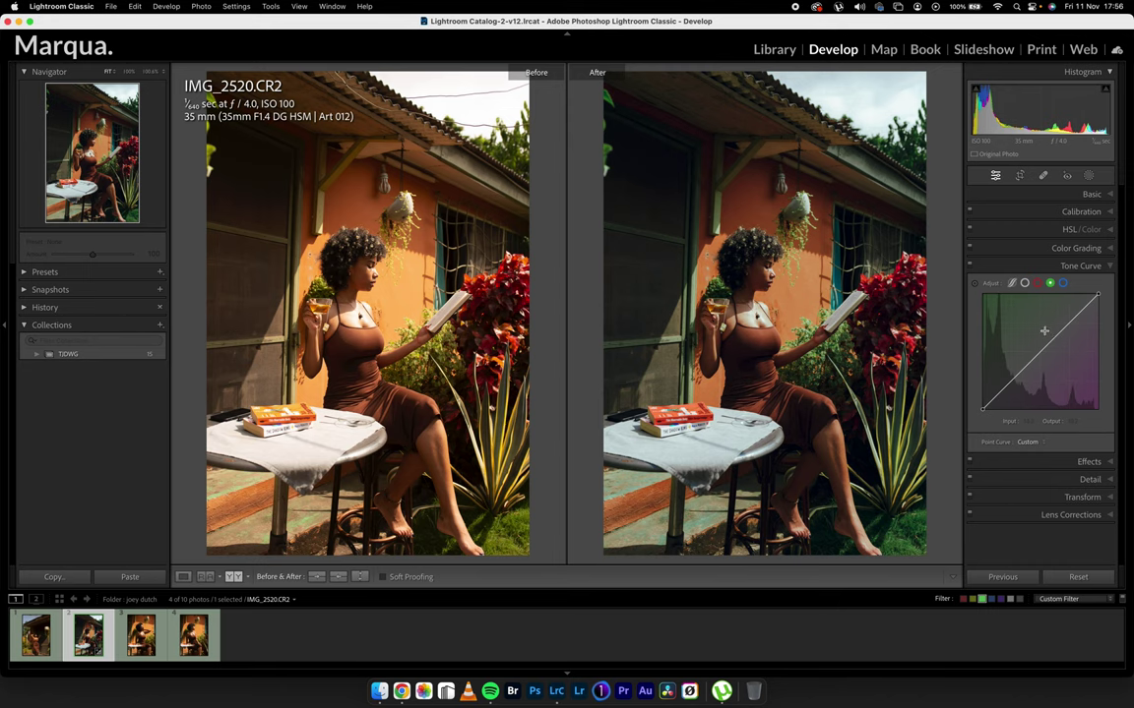
{"action": "left_click", "coordinate": [1012, 380]}
{"action": "left_click", "coordinate": [1040, 352]}
{"action": "left_click", "coordinate": [1068, 323]}
{"action": "left_click_drag", "start_coordinate": [1011, 382], "coordinate": [1012, 380]}
{"action": "left_click", "coordinate": [1063, 283]}
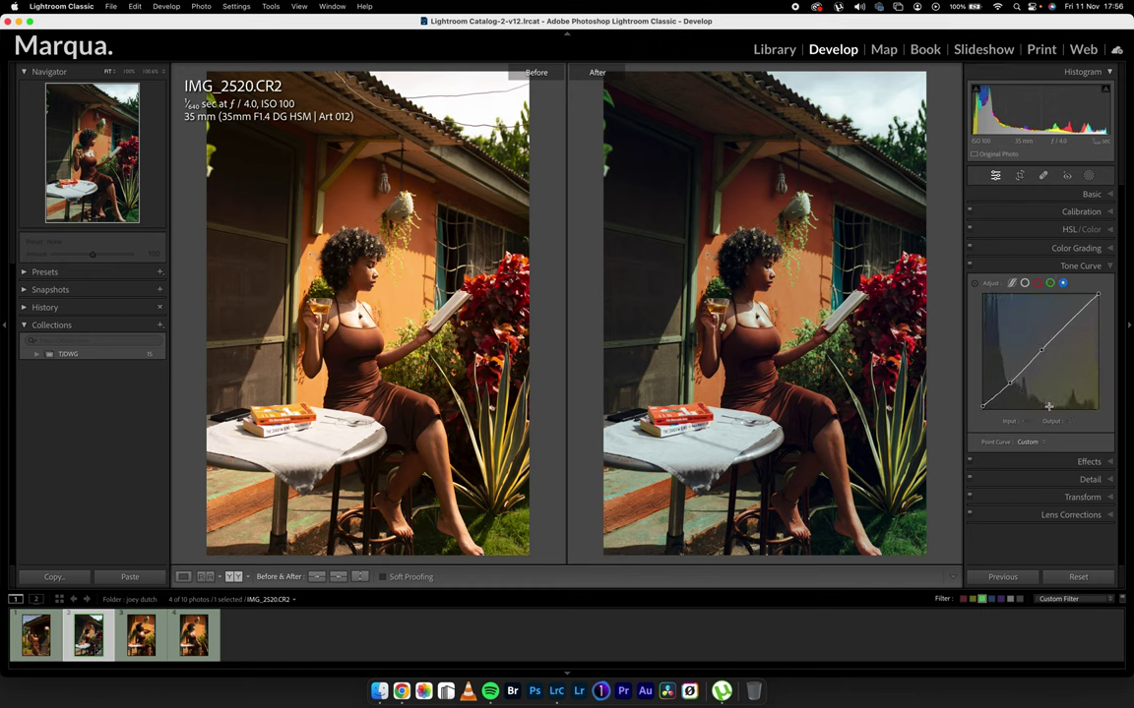
Compare the photo with and without the tone curve and review the Basic adjustments
{"action": "left_click", "coordinate": [970, 267]}
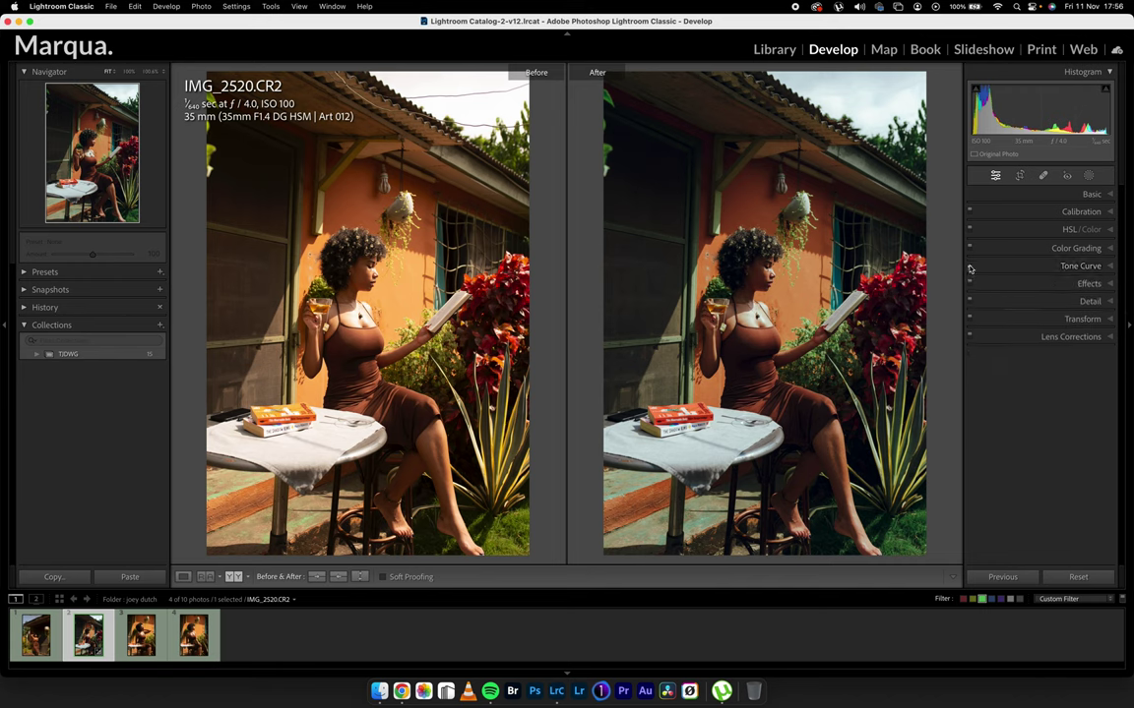
{"action": "left_click", "coordinate": [970, 268]}
{"action": "left_click", "coordinate": [971, 267]}
{"action": "left_click", "coordinate": [970, 266]}
{"action": "left_click", "coordinate": [970, 267]}
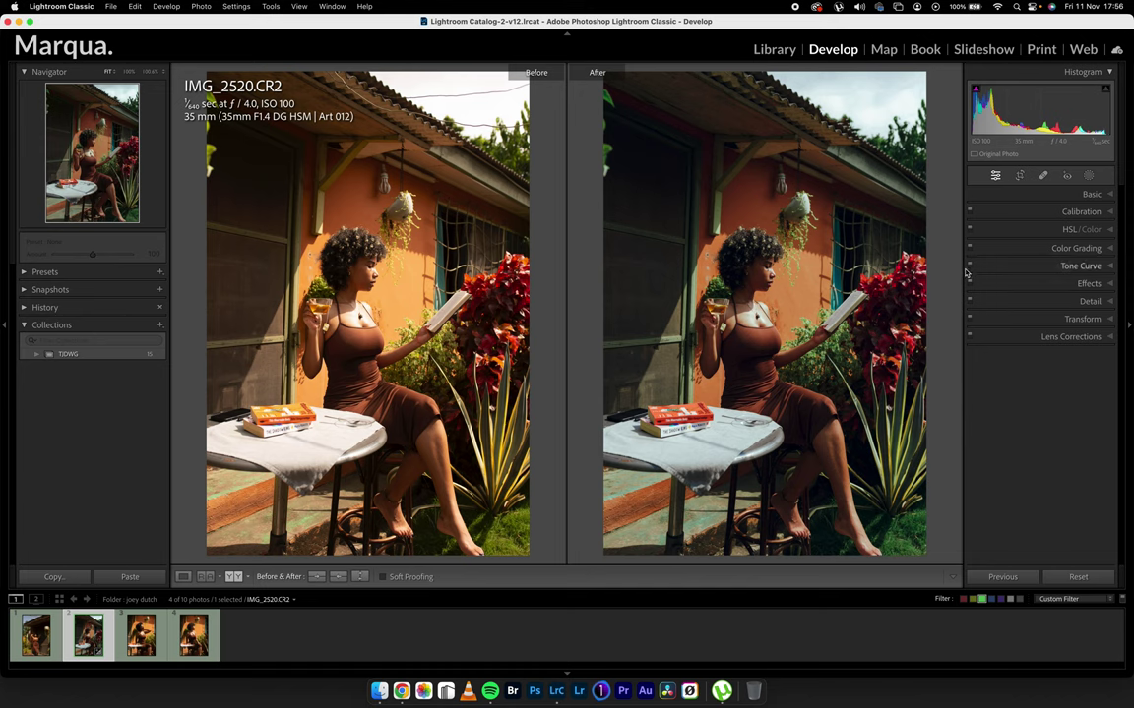
{"action": "left_click", "coordinate": [1091, 193]}
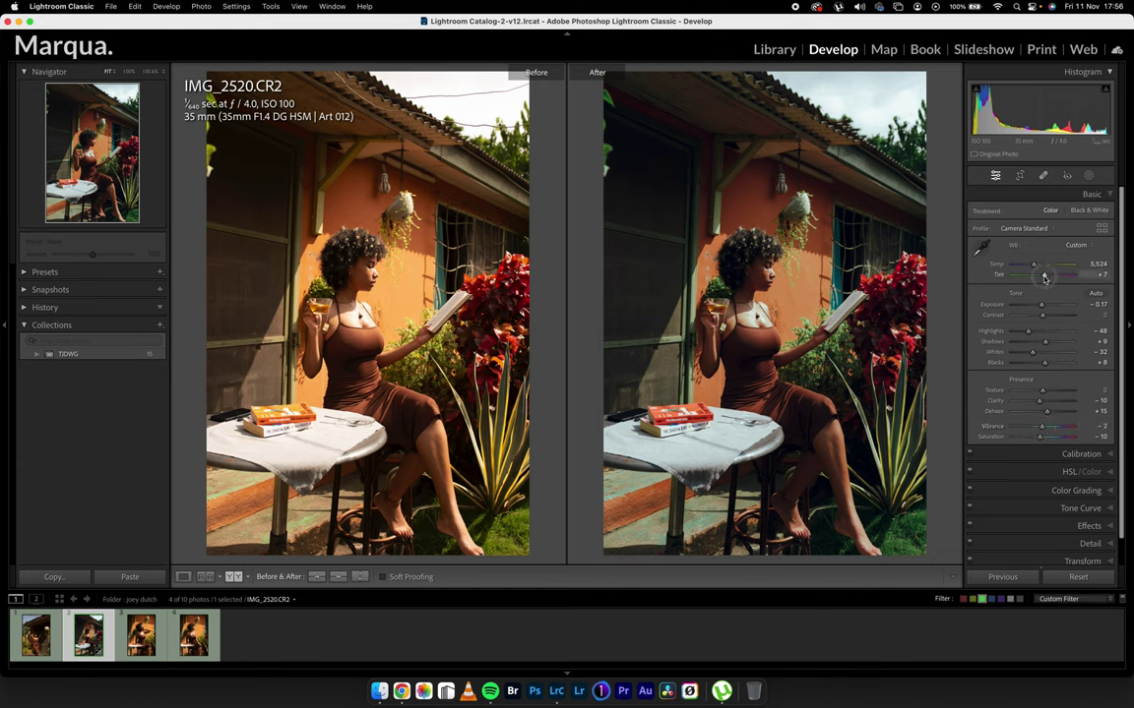
{"action": "left_click", "coordinate": [1033, 195]}
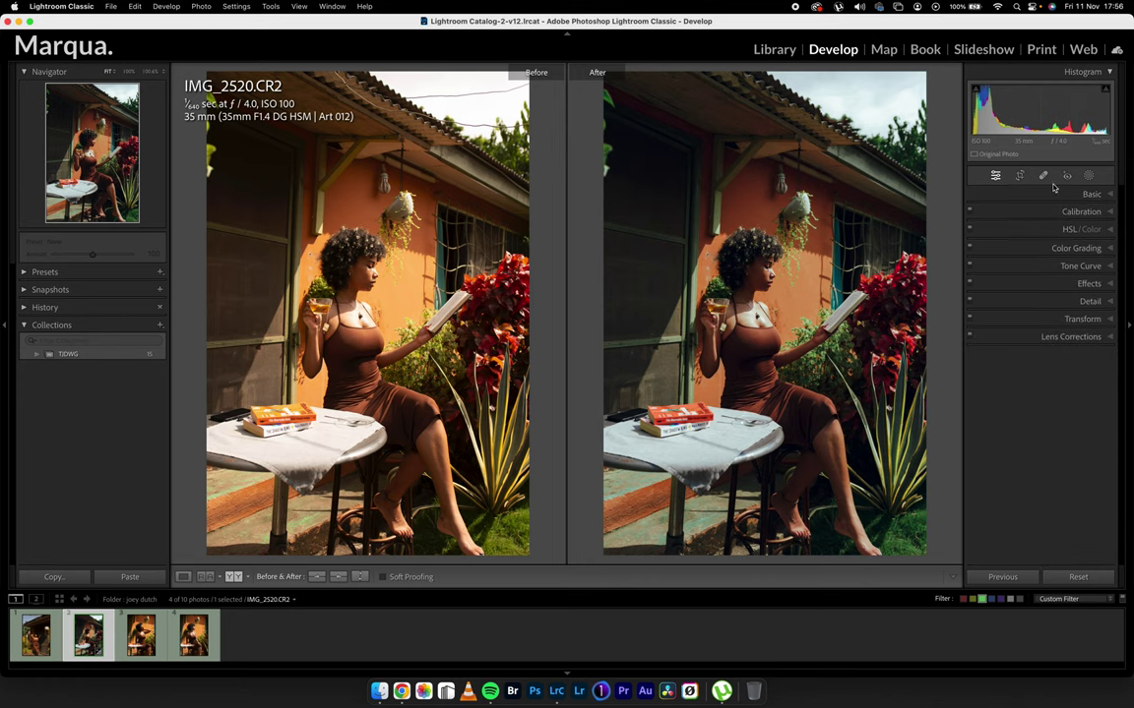
Create an automatic sky mask and show only the edited photo with the mask selected
{"action": "left_click", "coordinate": [1088, 176]}
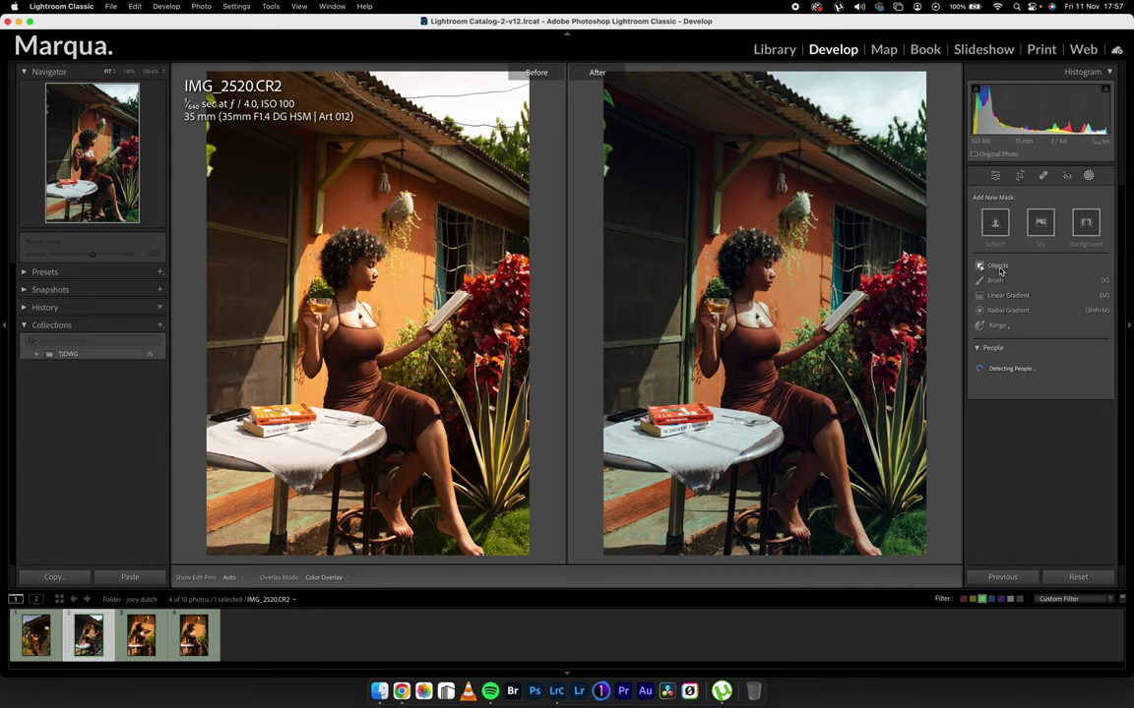
{"action": "left_click", "coordinate": [1040, 223]}
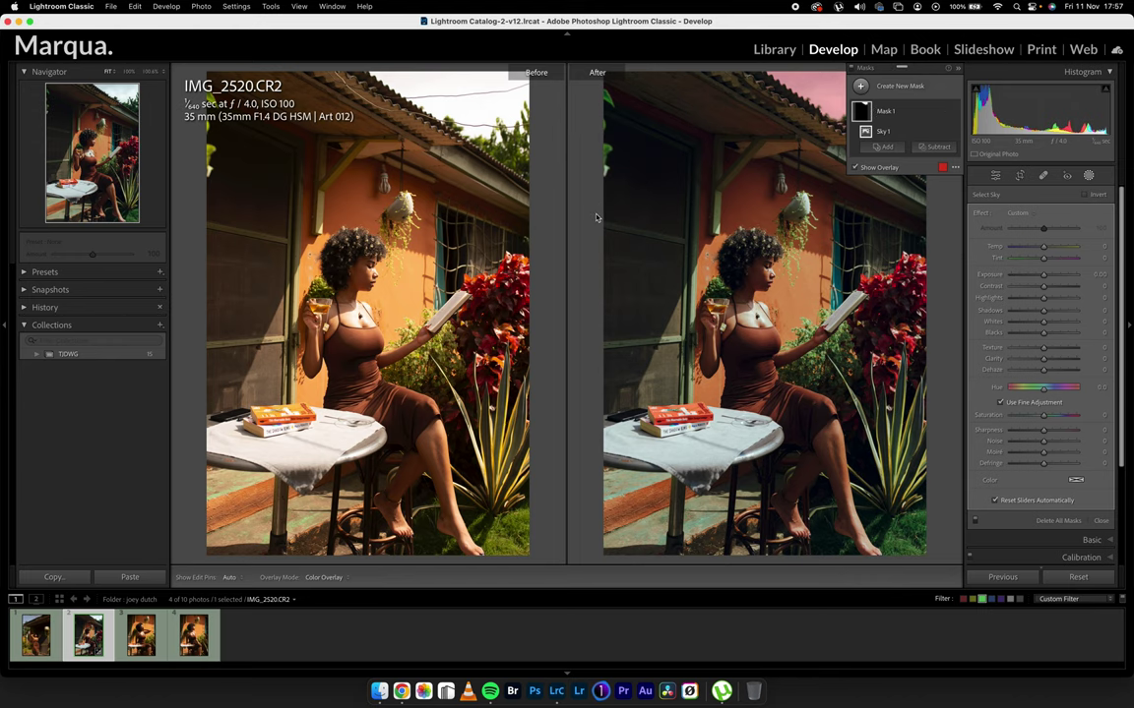
{"action": "key", "text": "y"}
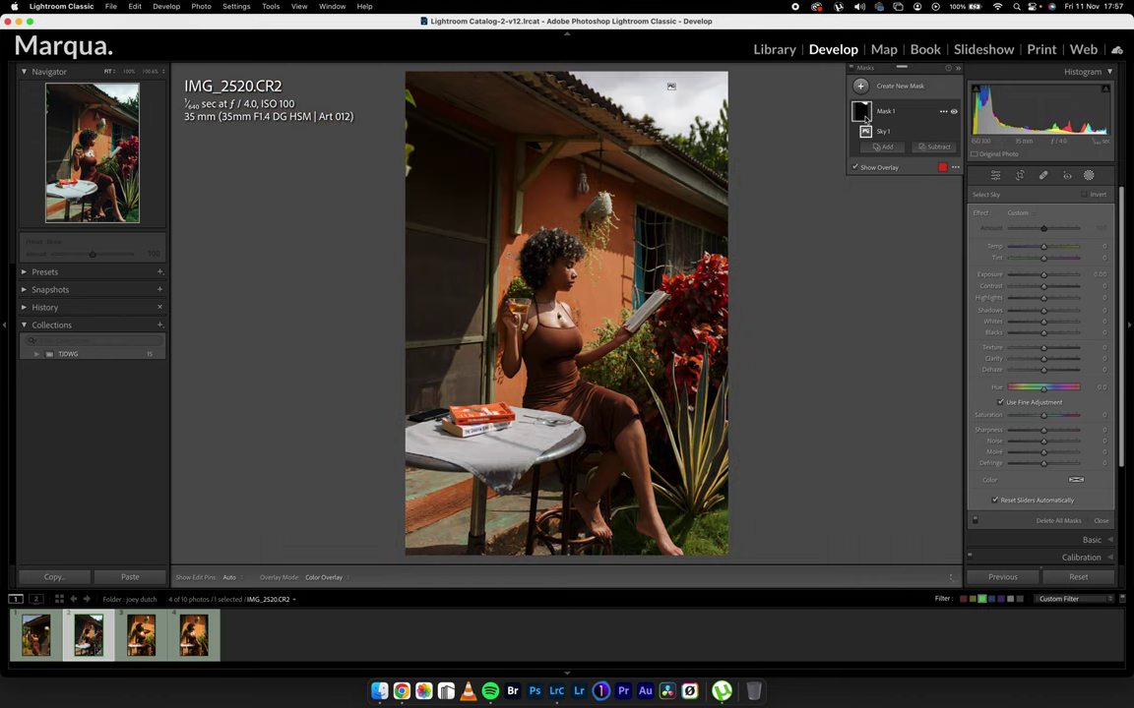
{"action": "left_click", "coordinate": [888, 113]}
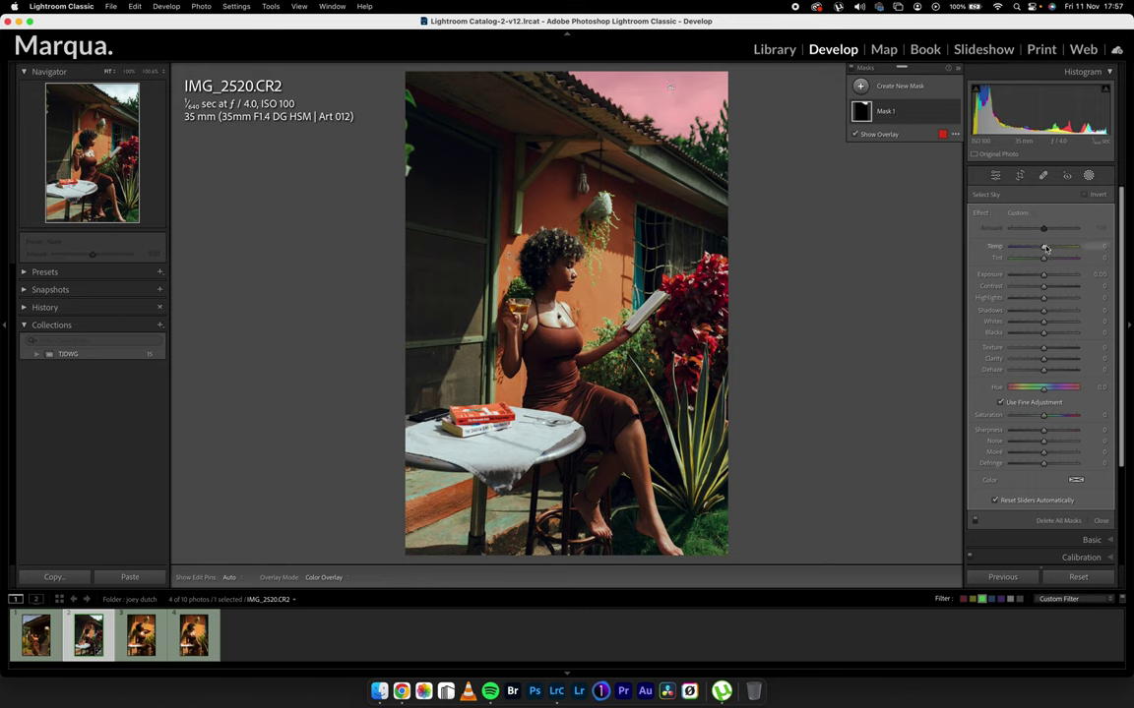
In the sky mask, set temp -57, tint -82, contrast -19, shadows -73, whites 19, blacks -20, clarity 12, dehaze 4, hue 6.2 and saturation -36
{"action": "left_click_drag", "start_coordinate": [1045, 248], "coordinate": [1017, 262]}
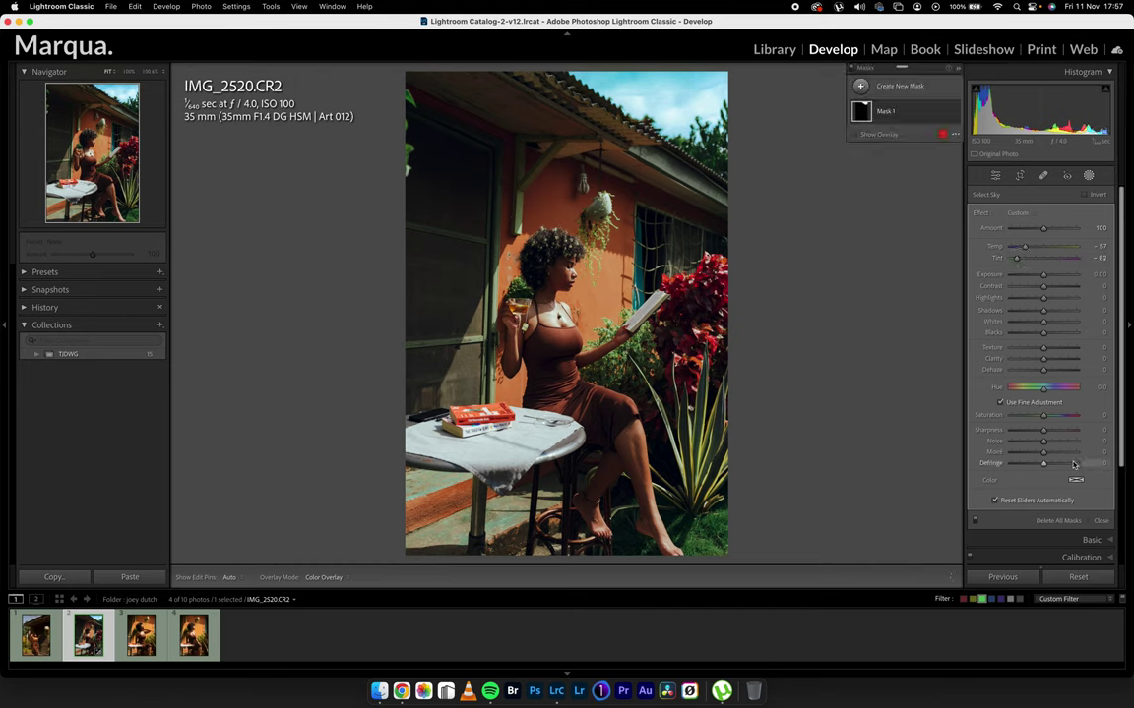
{"action": "left_click_drag", "start_coordinate": [1043, 417], "coordinate": [960, 352]}
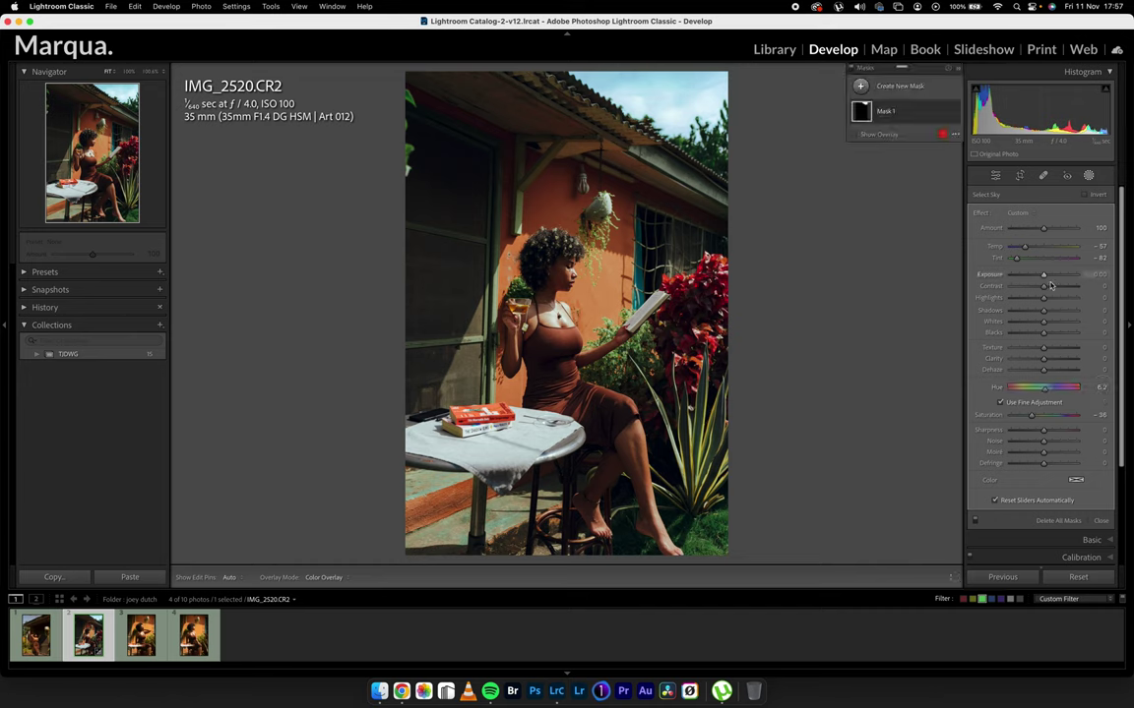
{"action": "left_click_drag", "start_coordinate": [1050, 288], "coordinate": [1019, 313]}
{"action": "mouse_move", "coordinate": [1044, 359]}
{"action": "left_mouse_down"}
{"action": "mouse_move", "coordinate": [1055, 363]}
{"action": "mouse_move", "coordinate": [1048, 372]}
{"action": "left_mouse_up"}
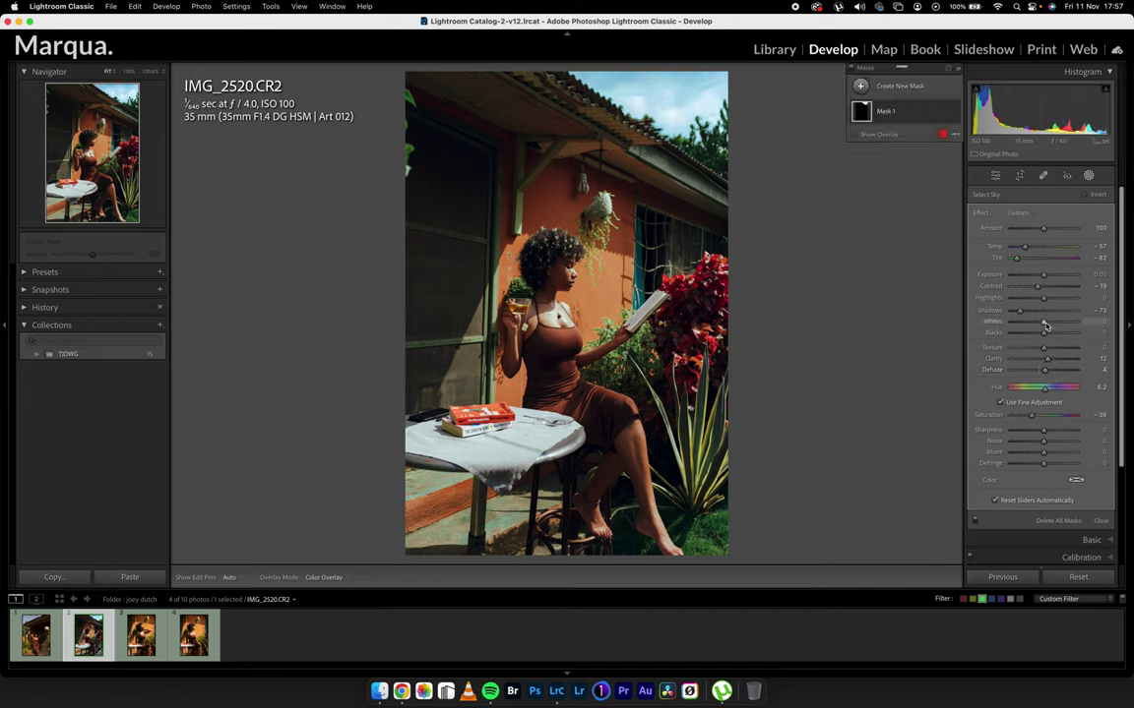
{"action": "mouse_move", "coordinate": [1043, 322]}
{"action": "left_mouse_down"}
{"action": "mouse_move", "coordinate": [1032, 325]}
{"action": "mouse_move", "coordinate": [1052, 330]}
{"action": "mouse_move", "coordinate": [1023, 332]}
{"action": "mouse_move", "coordinate": [1038, 334]}
{"action": "left_mouse_up"}
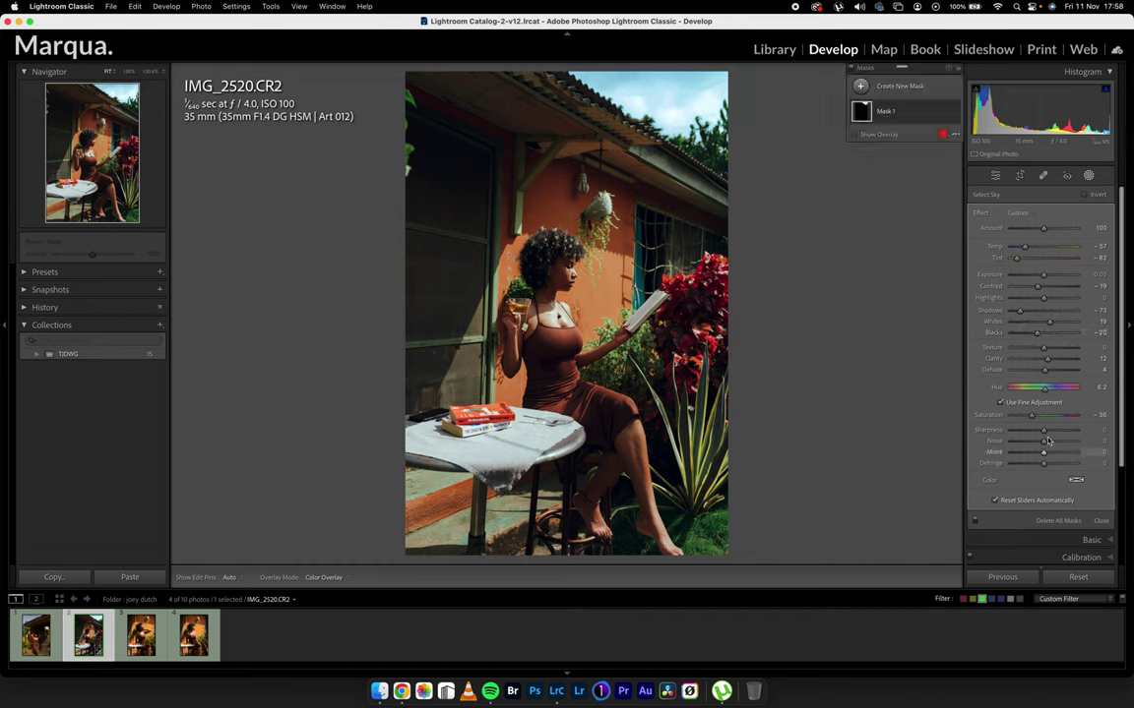
Soften the sky mask's look with saturation -57, contrast -10, shadows -37 and temp -37
{"action": "left_click_drag", "start_coordinate": [1032, 416], "coordinate": [1024, 417]}
{"action": "mouse_move", "coordinate": [1045, 300]}
{"action": "left_mouse_down"}
{"action": "mouse_move", "coordinate": [1034, 314]}
{"action": "mouse_move", "coordinate": [1041, 290]}
{"action": "left_mouse_up"}
{"action": "left_click_drag", "start_coordinate": [1022, 246], "coordinate": [1032, 250]}
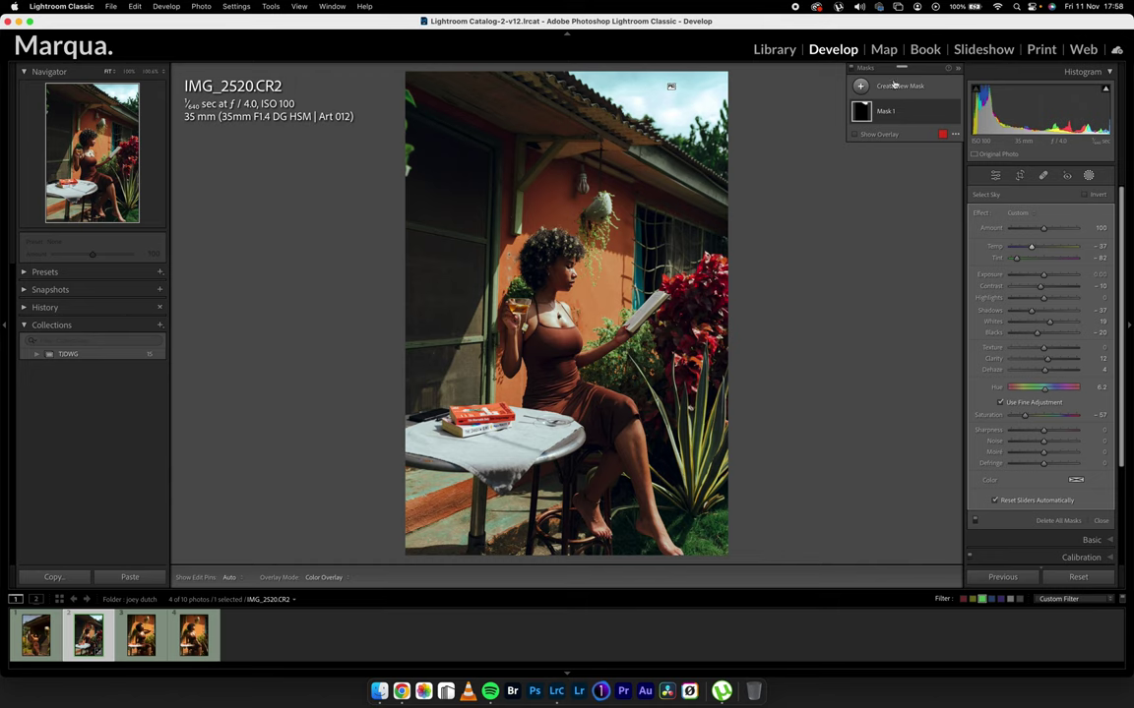
Create a people mask covering the entire woman and invert it to target her surroundings
{"action": "left_click", "coordinate": [861, 85]}
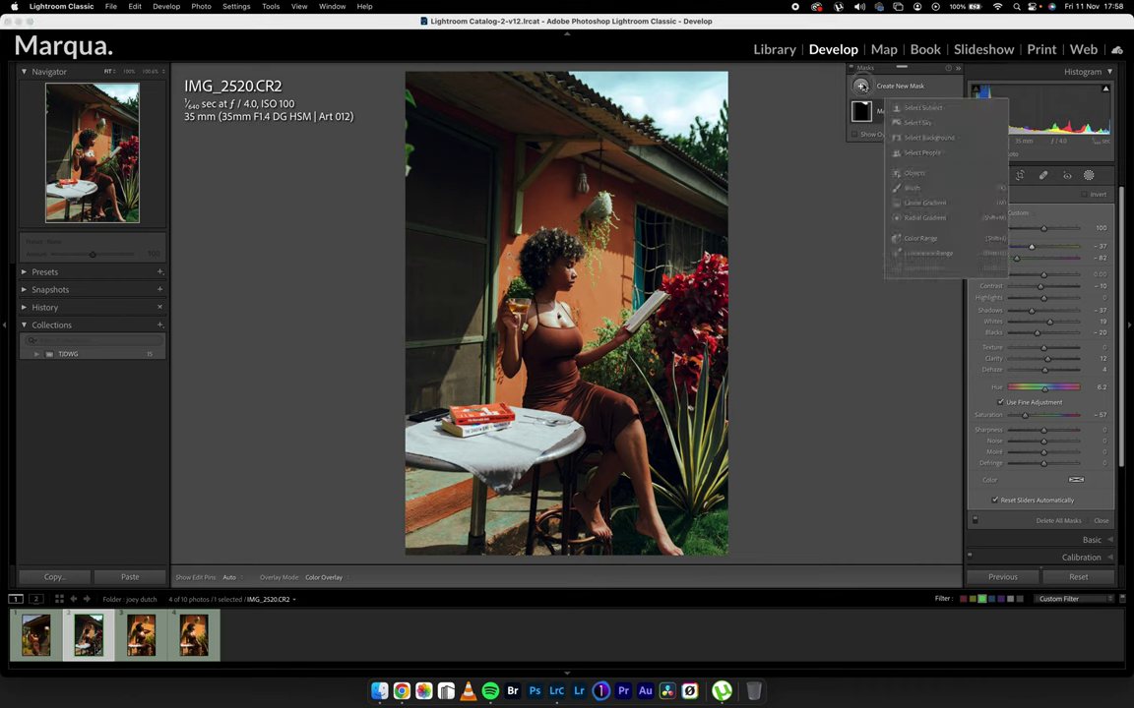
{"action": "left_click", "coordinate": [935, 155]}
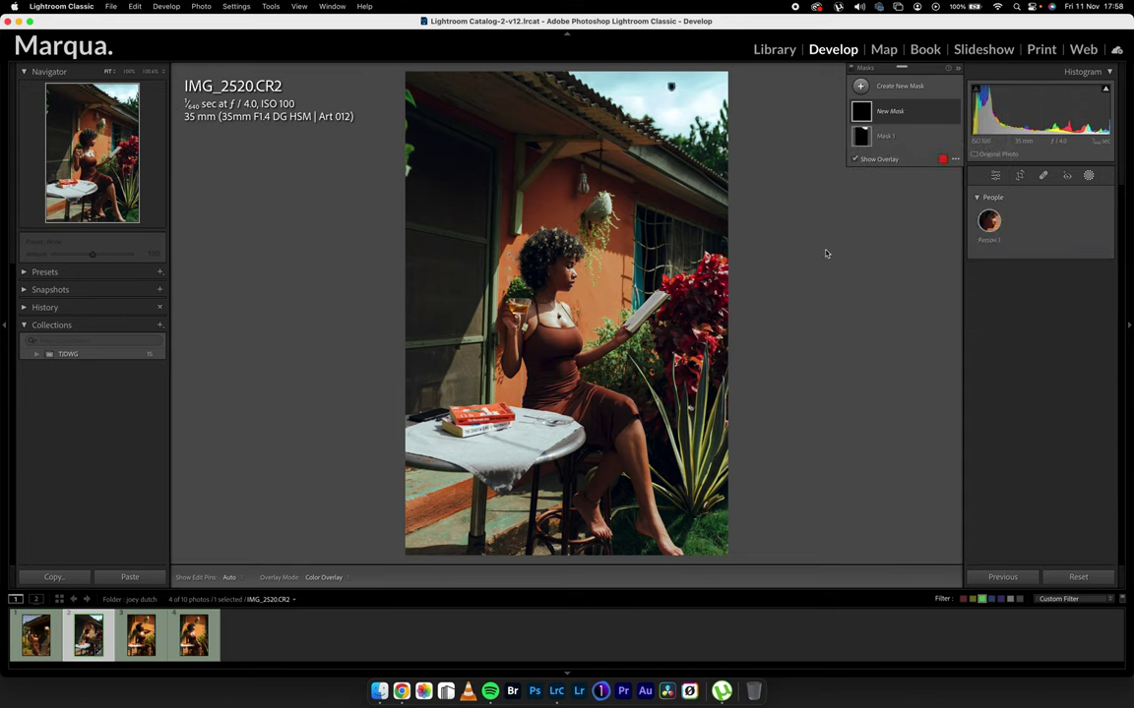
{"action": "left_click", "coordinate": [988, 222]}
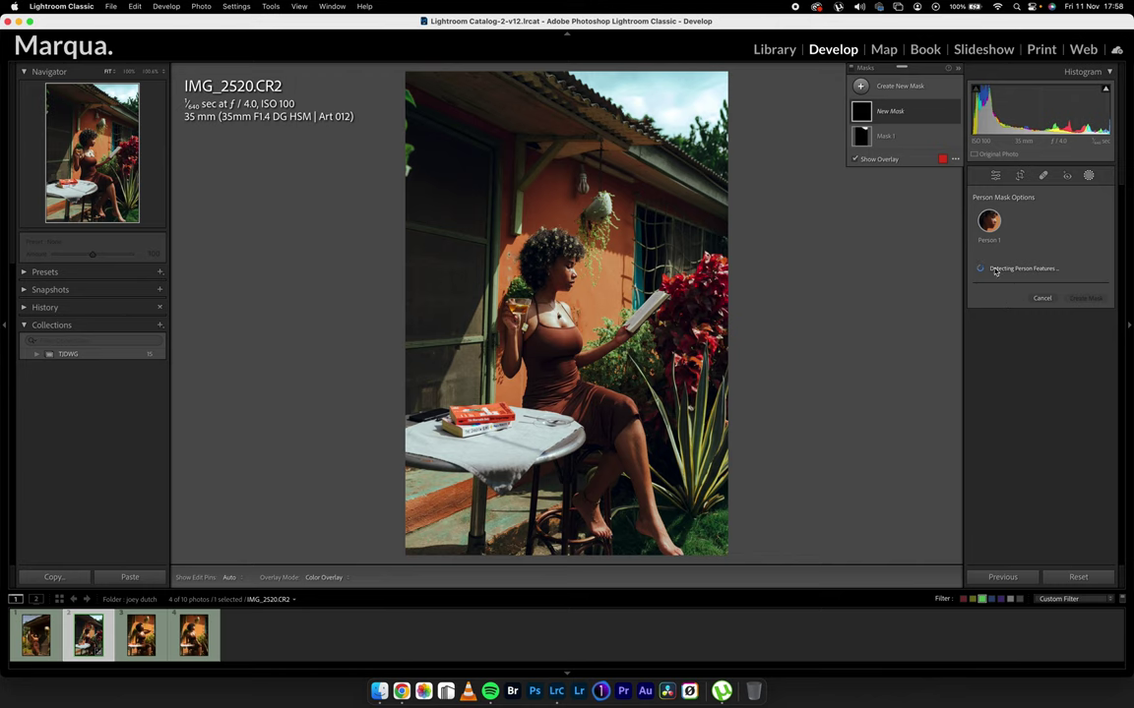
{"action": "left_click", "coordinate": [995, 268]}
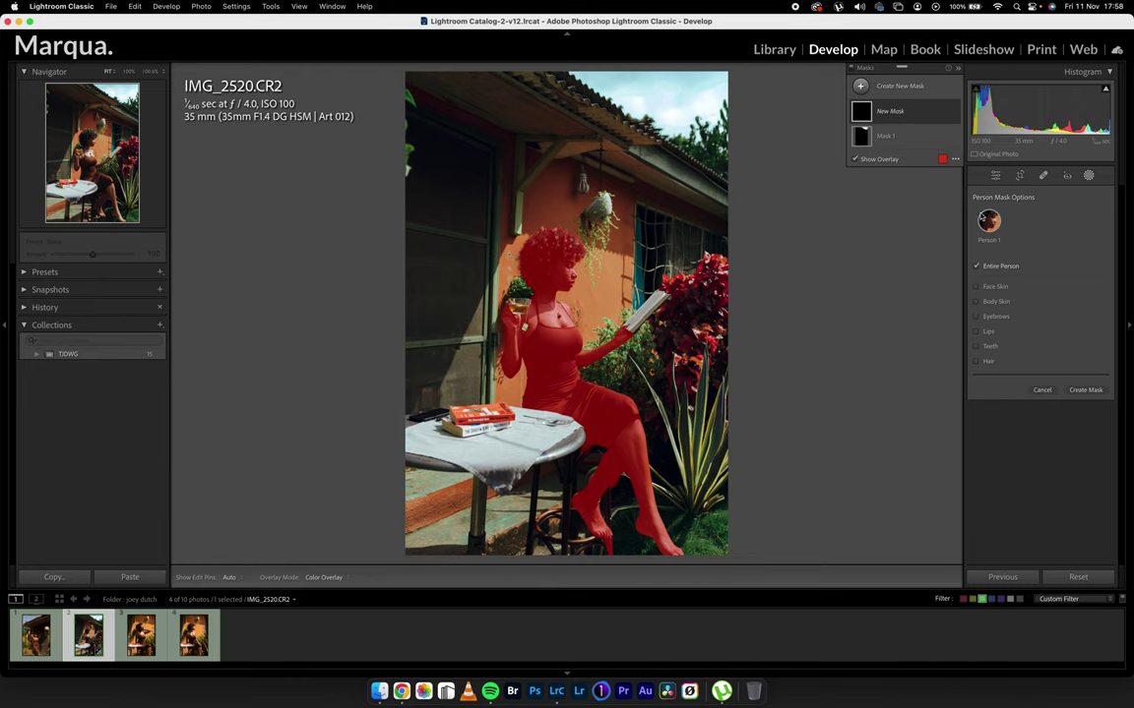
{"action": "left_click", "coordinate": [1086, 389]}
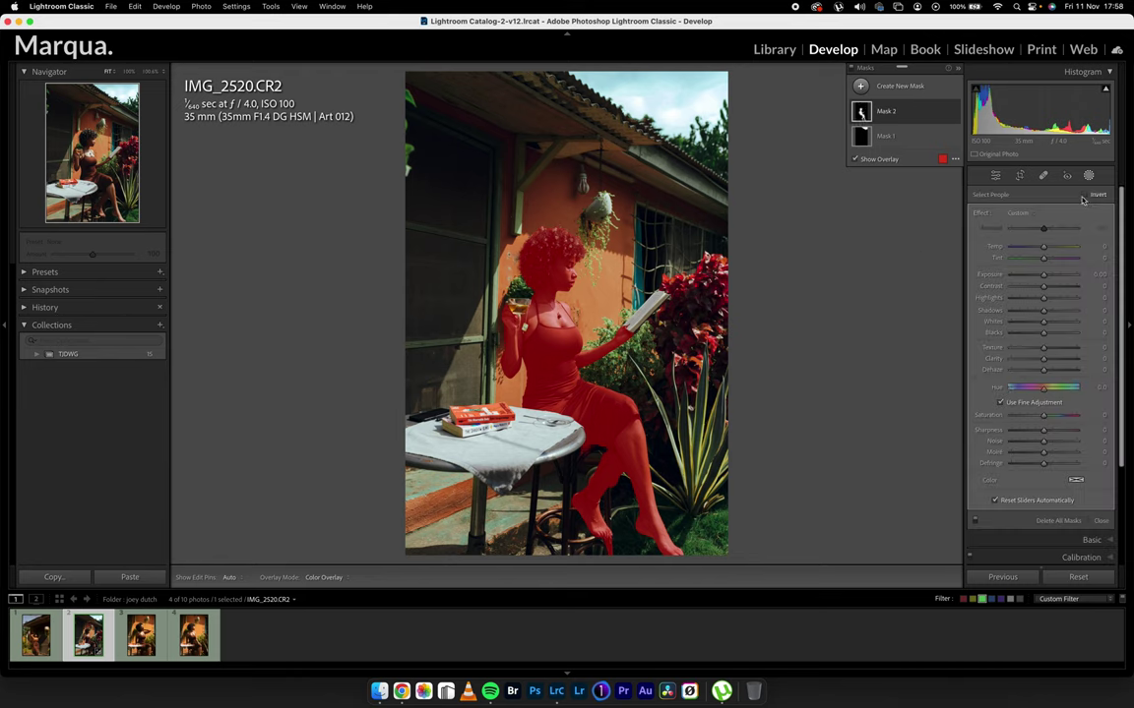
{"action": "left_click", "coordinate": [1086, 195]}
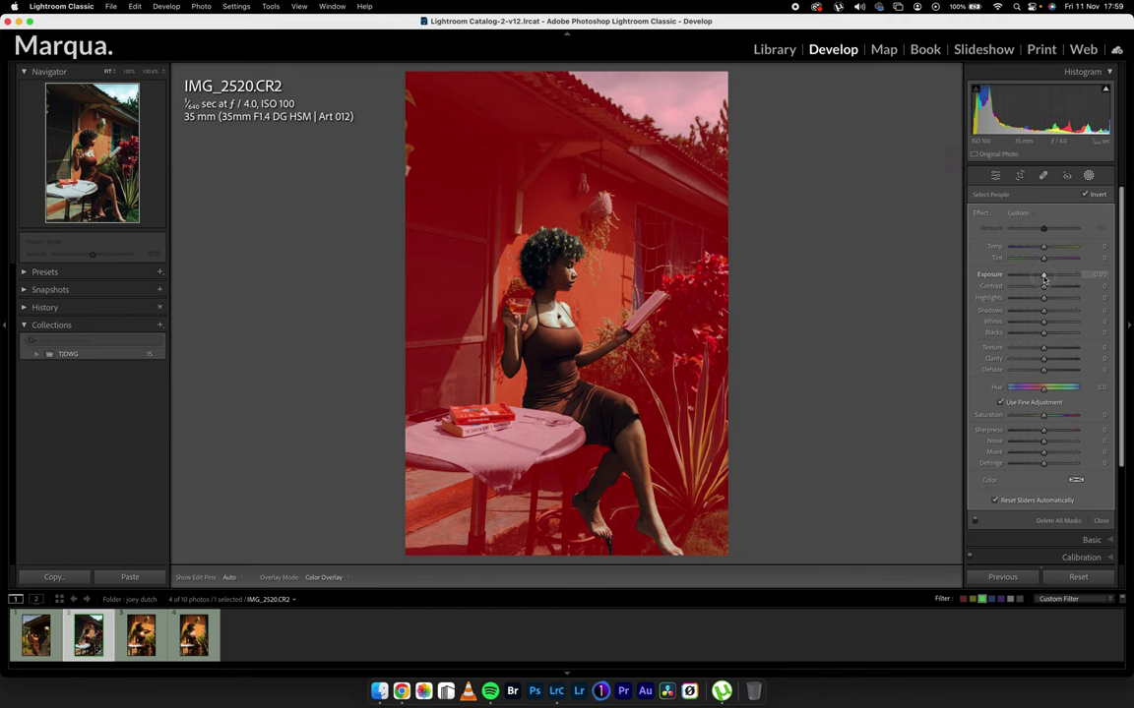
Set the inverted person mask to exposure -0.25, clarity 20, texture -13, saturation -1 and hue about -0.8, and close masking
{"action": "left_click_drag", "start_coordinate": [1044, 278], "coordinate": [1042, 281]}
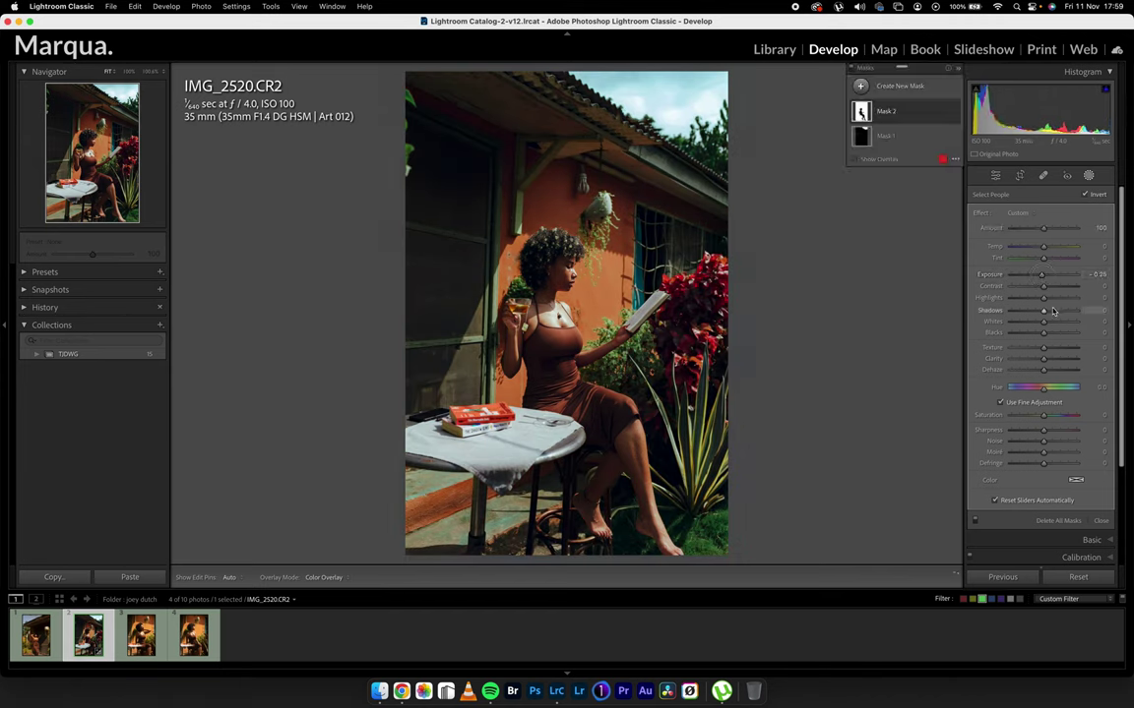
{"action": "mouse_move", "coordinate": [1047, 363]}
{"action": "left_mouse_down"}
{"action": "mouse_move", "coordinate": [1024, 368]}
{"action": "mouse_move", "coordinate": [1054, 365]}
{"action": "mouse_move", "coordinate": [1033, 350]}
{"action": "left_mouse_up"}
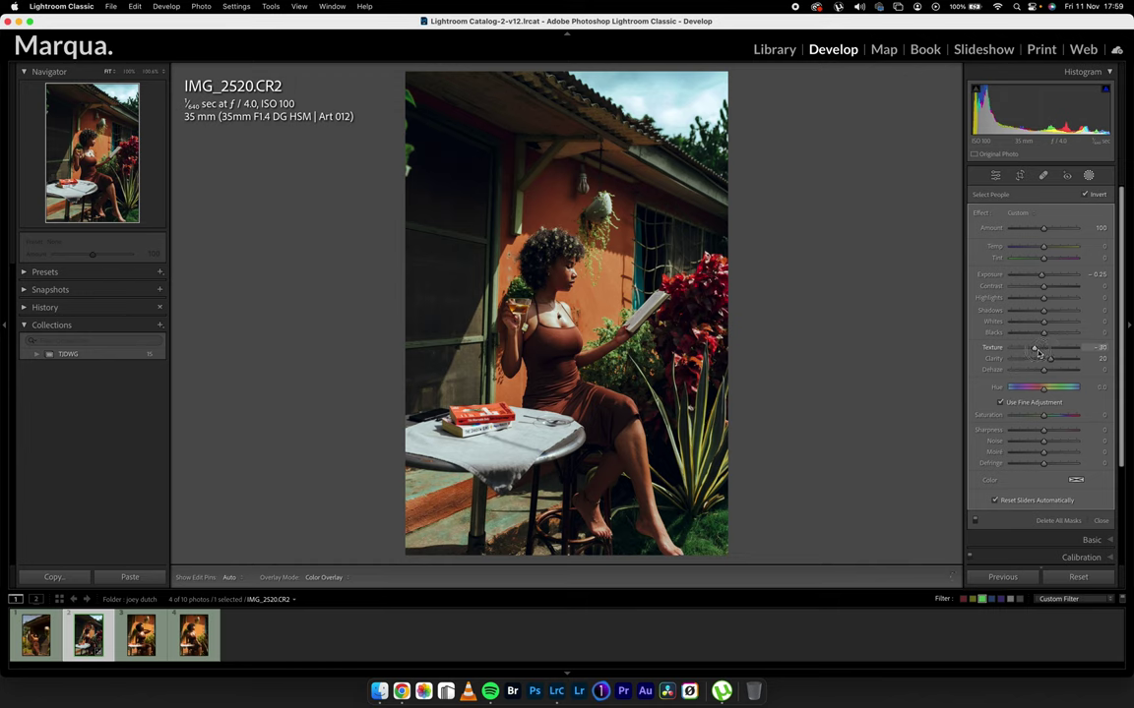
{"action": "left_click_drag", "start_coordinate": [1041, 352], "coordinate": [1042, 353]}
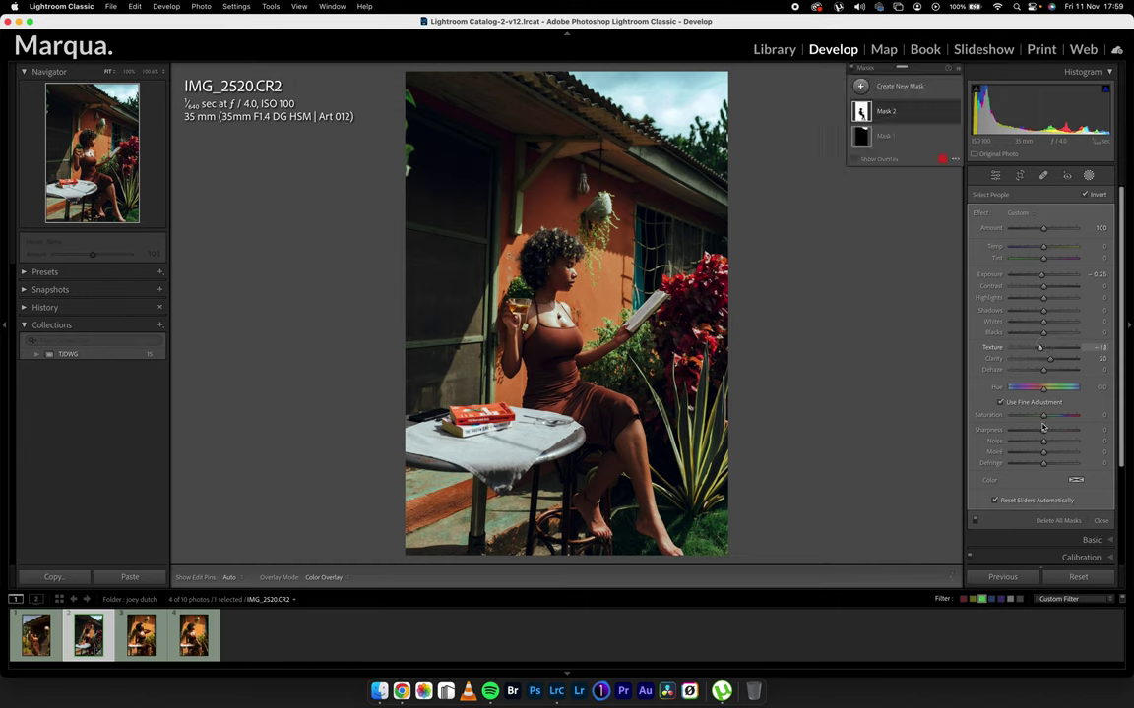
{"action": "left_click_drag", "start_coordinate": [1045, 417], "coordinate": [1043, 421]}
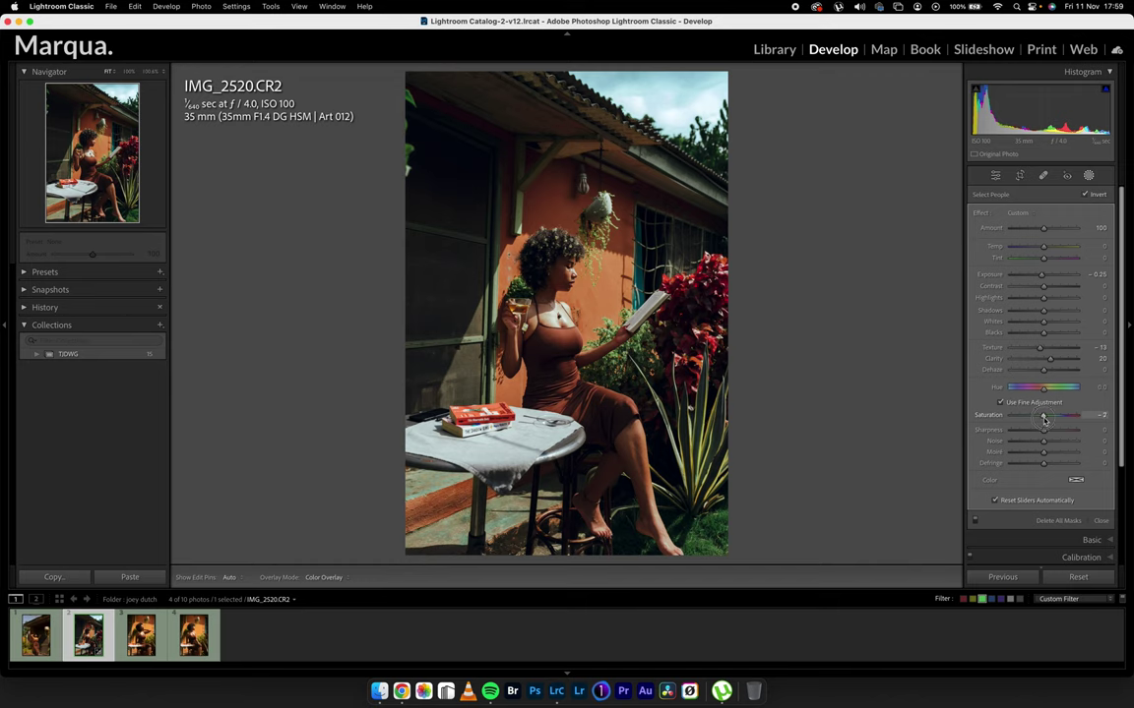
{"action": "mouse_move", "coordinate": [1044, 419]}
{"action": "left_mouse_down"}
{"action": "mouse_move", "coordinate": [1035, 393]}
{"action": "mouse_move", "coordinate": [1006, 394]}
{"action": "mouse_move", "coordinate": [1043, 396]}
{"action": "left_mouse_up"}
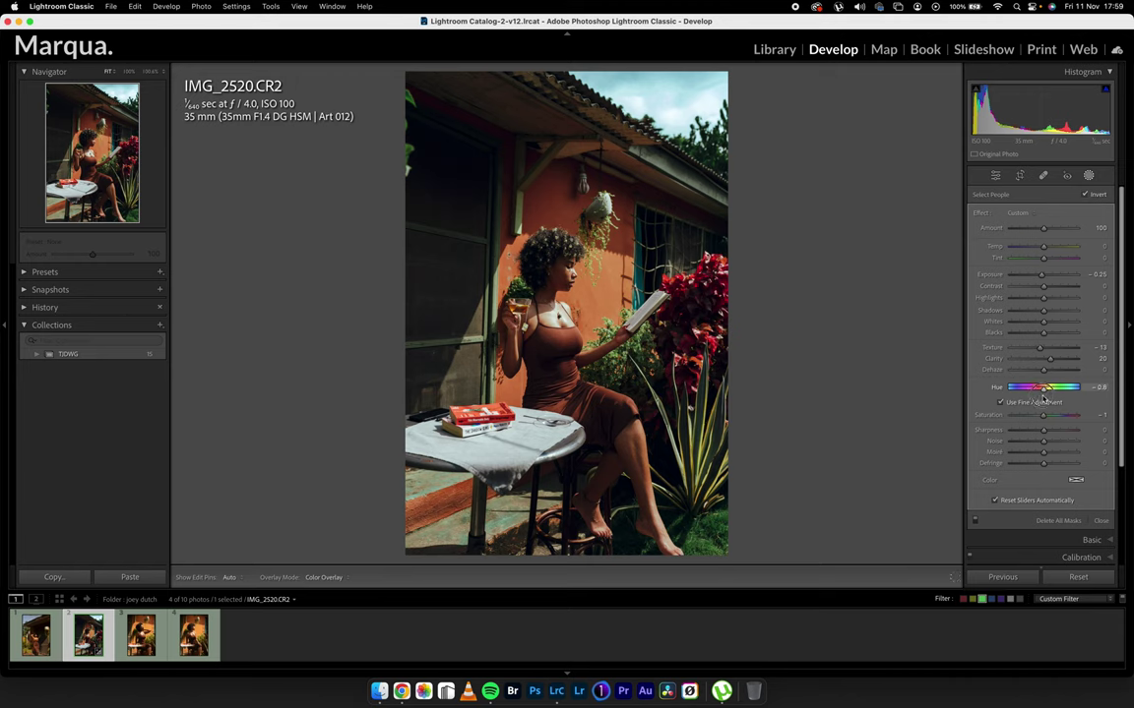
{"action": "key", "text": "shift+w"}
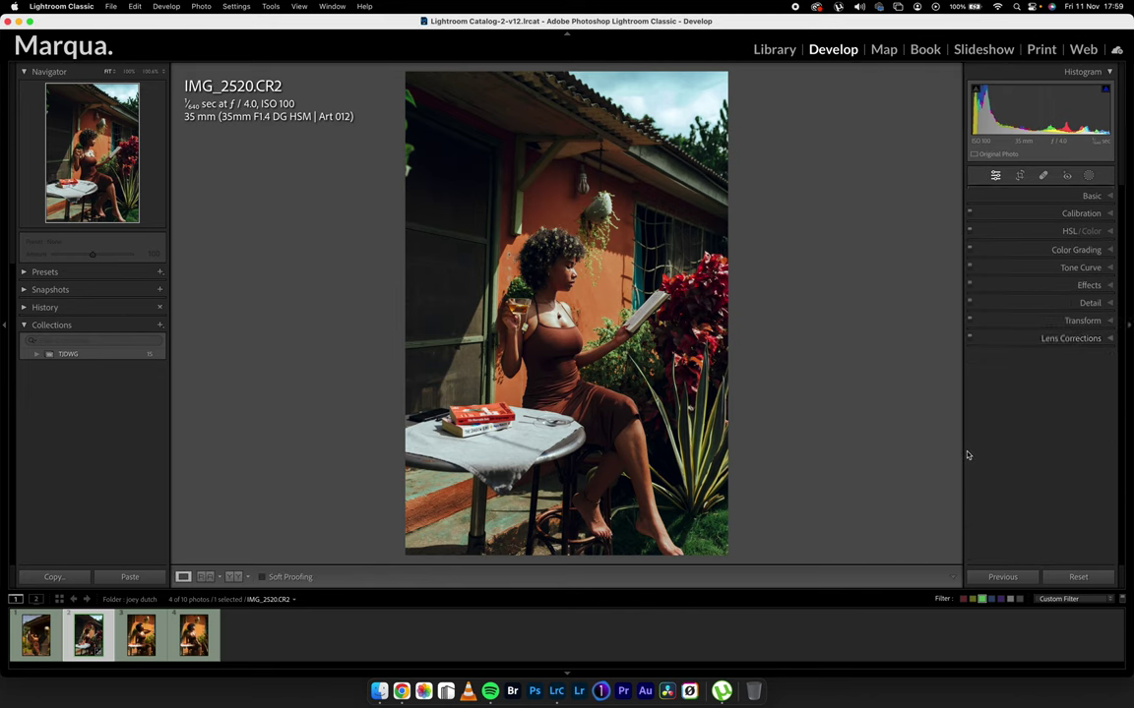
Show the before and after views, copy the develop settings without masks from IMG_2520.CR2 and paste them onto IMG_2571.CR2
{"action": "left_click", "coordinate": [234, 577]}
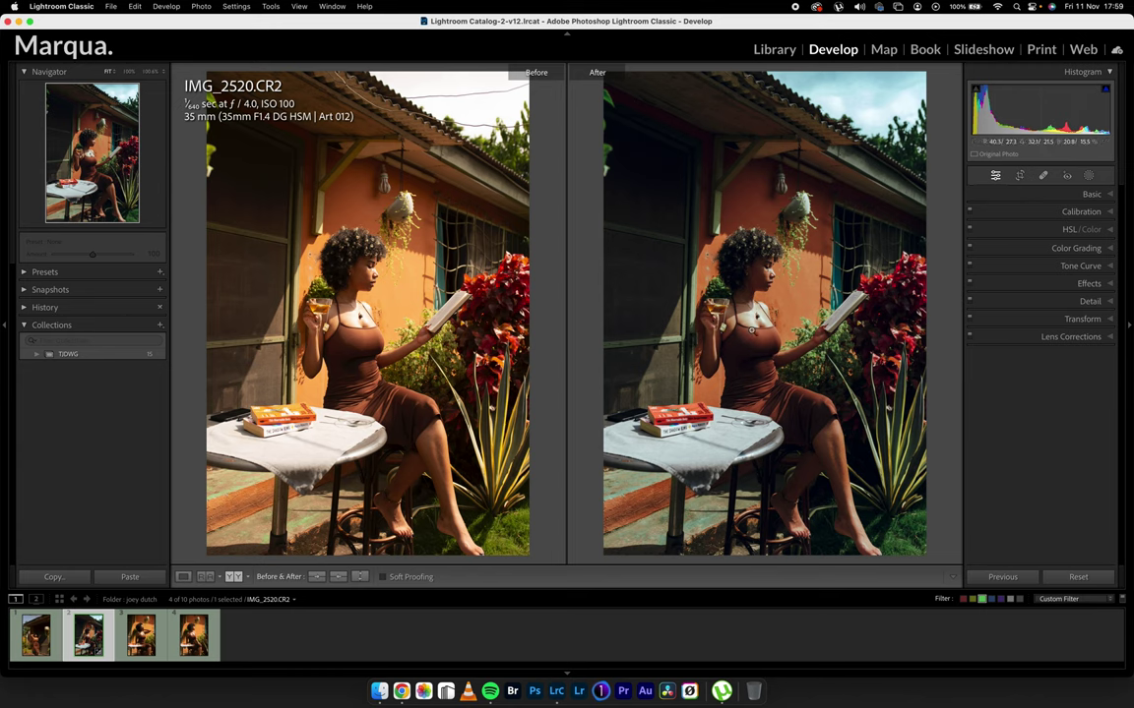
{"action": "left_click", "coordinate": [65, 580]}
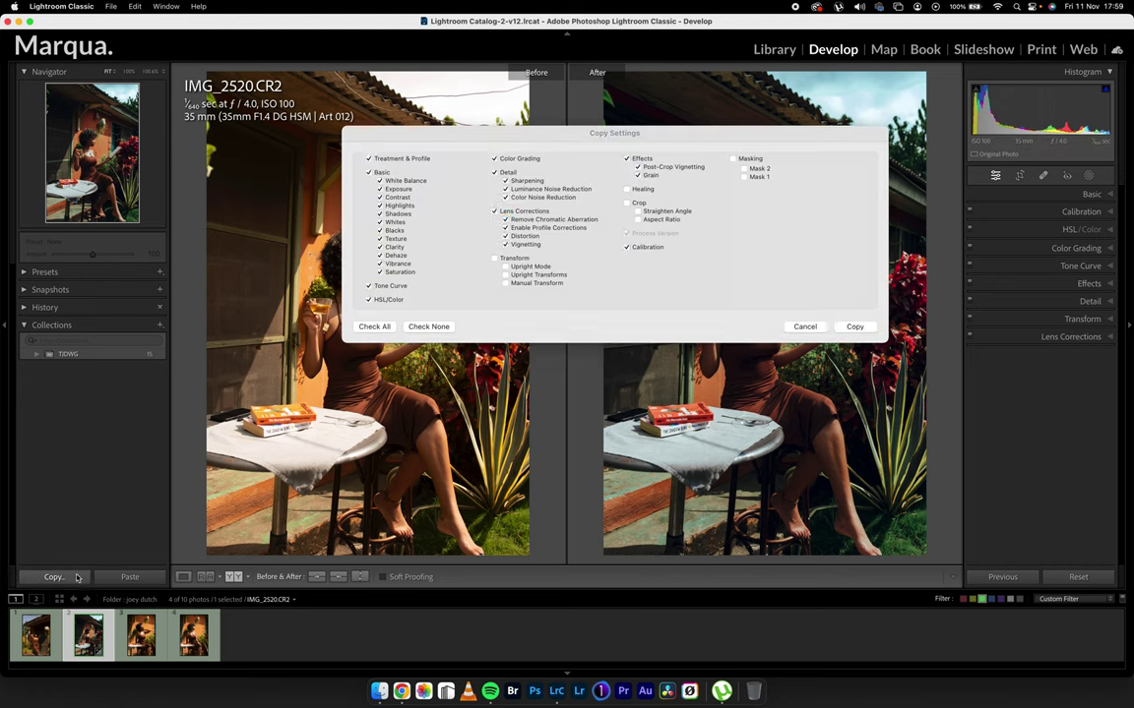
{"action": "left_click", "coordinate": [847, 330]}
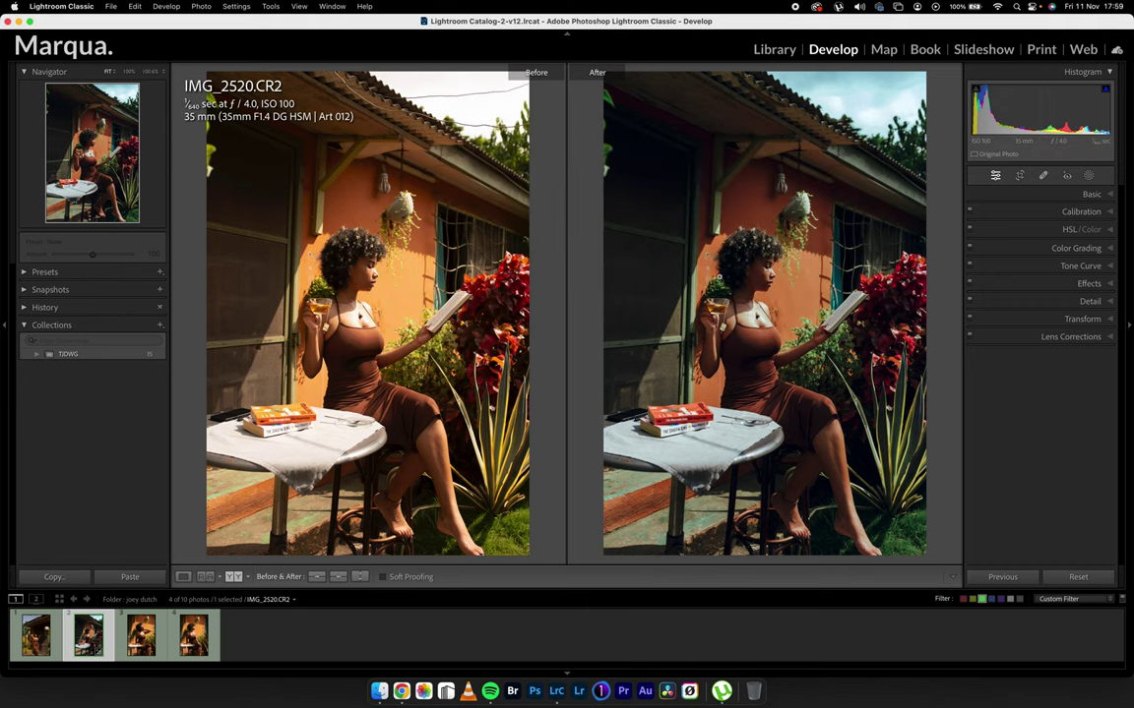
{"action": "left_click", "coordinate": [194, 637]}
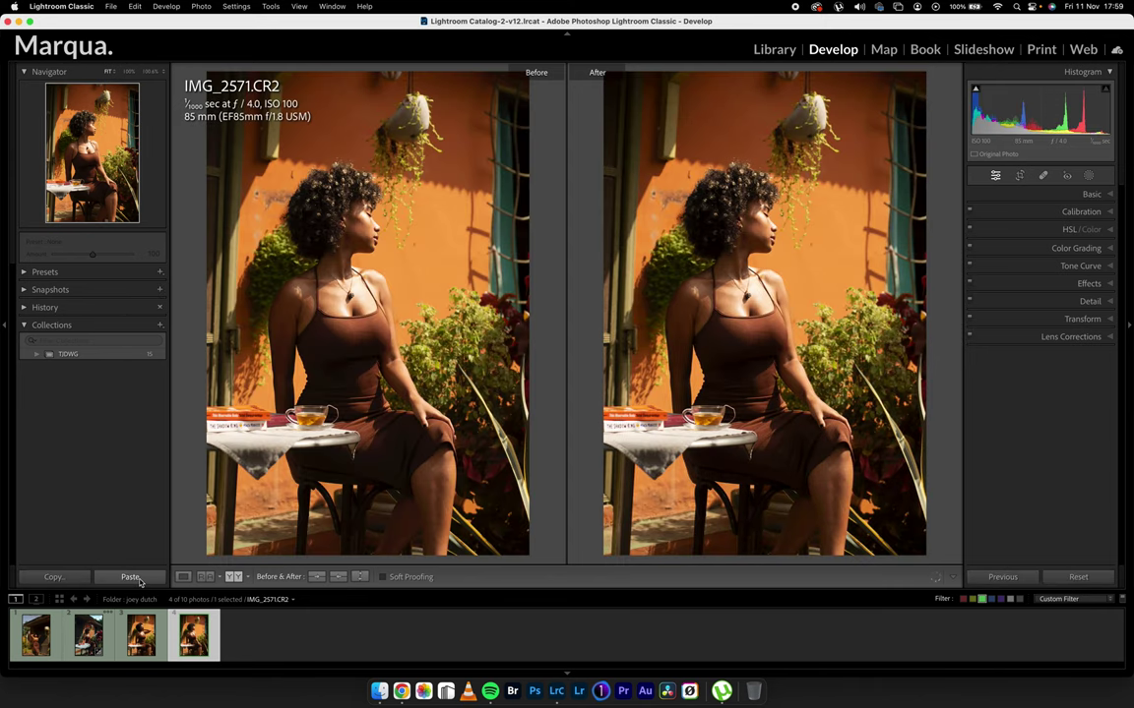
{"action": "left_click", "coordinate": [131, 577]}
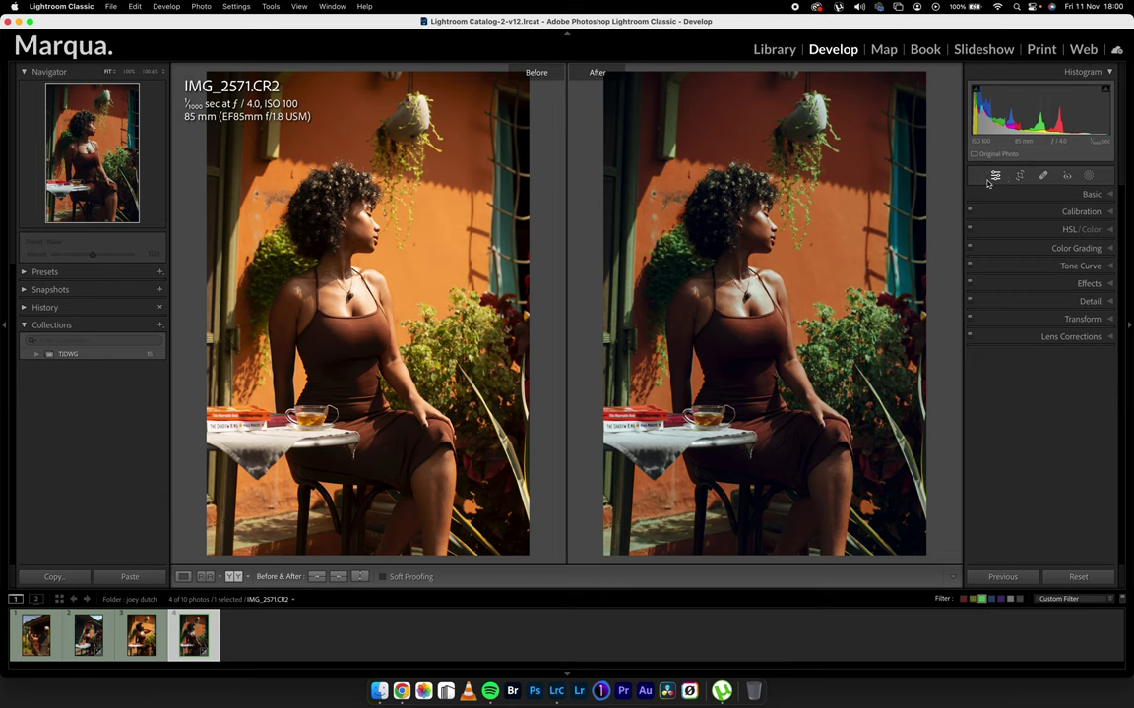
Apply a slight crop adjustment to IMG_2571.CR2 and show only the edited photo
{"action": "key", "text": "r"}
{"action": "left_click_drag", "start_coordinate": [930, 216], "coordinate": [927, 213]}
{"action": "key", "text": "Return"}
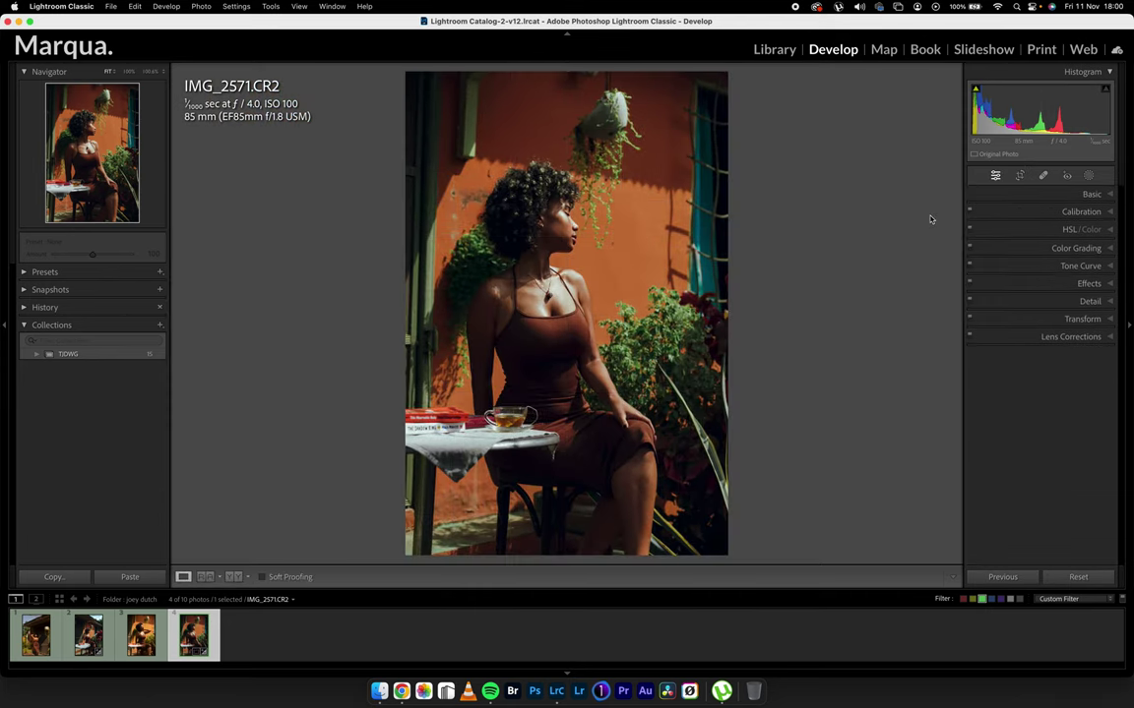
Lower the yellow hue shift in the HSL colour adjustments of IMG_2571.CR2
{"action": "left_click", "coordinate": [1020, 231]}
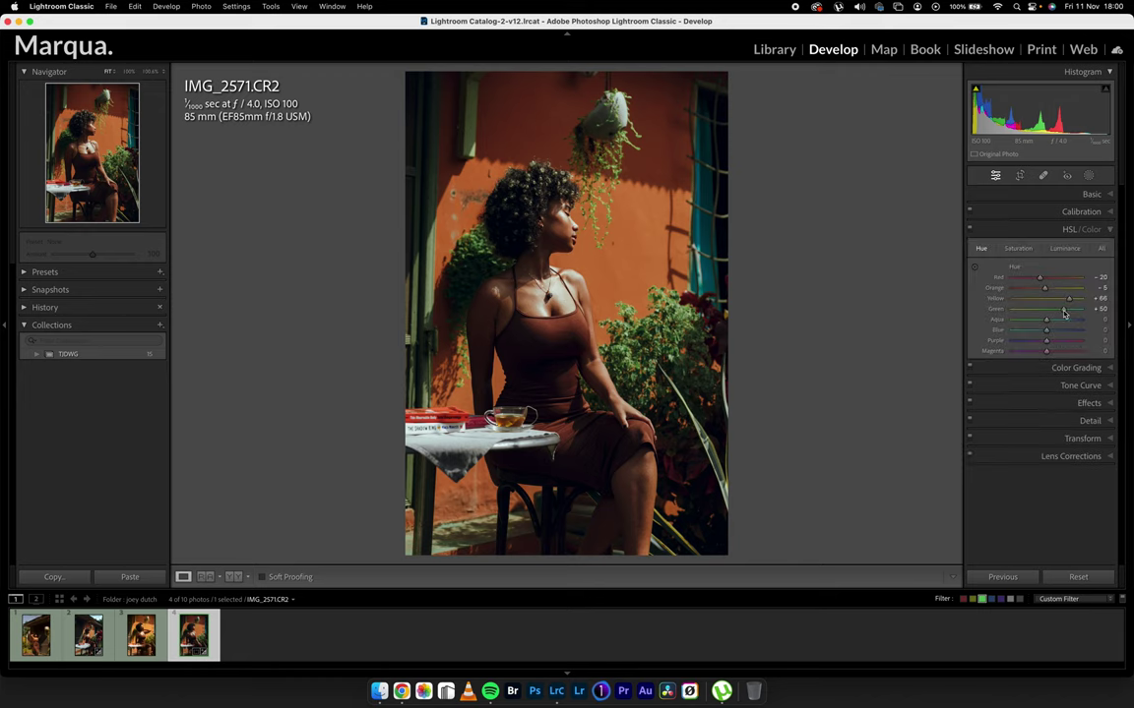
{"action": "left_click", "coordinate": [1031, 252]}
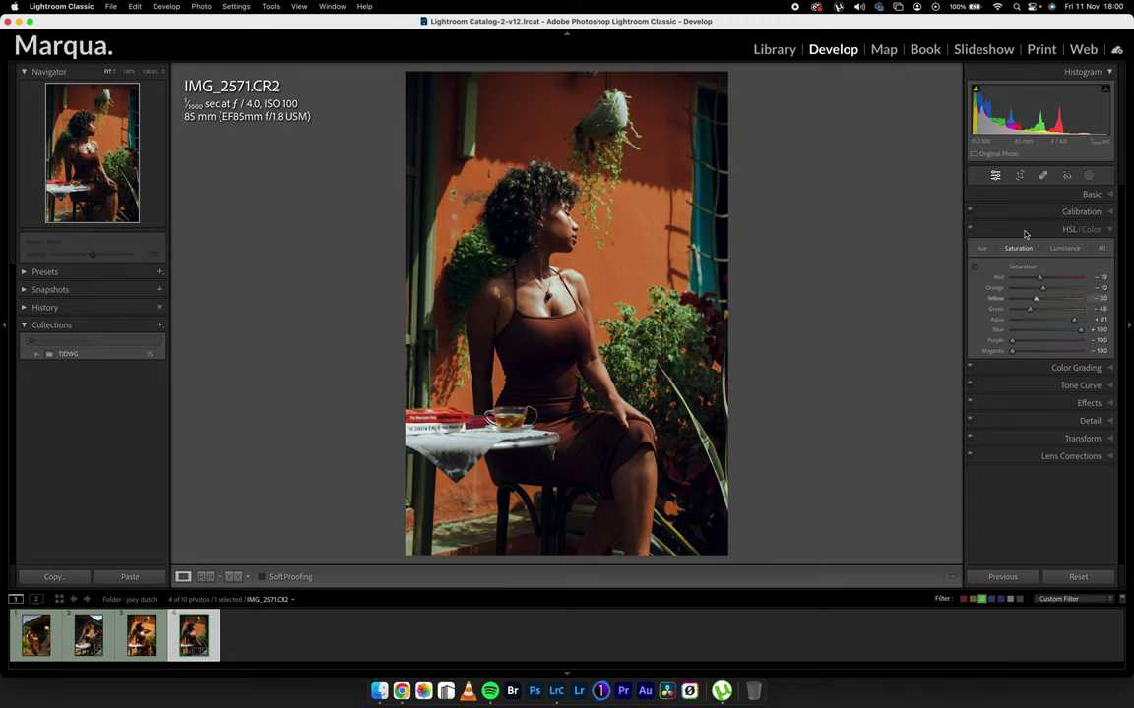
{"action": "left_click", "coordinate": [984, 250]}
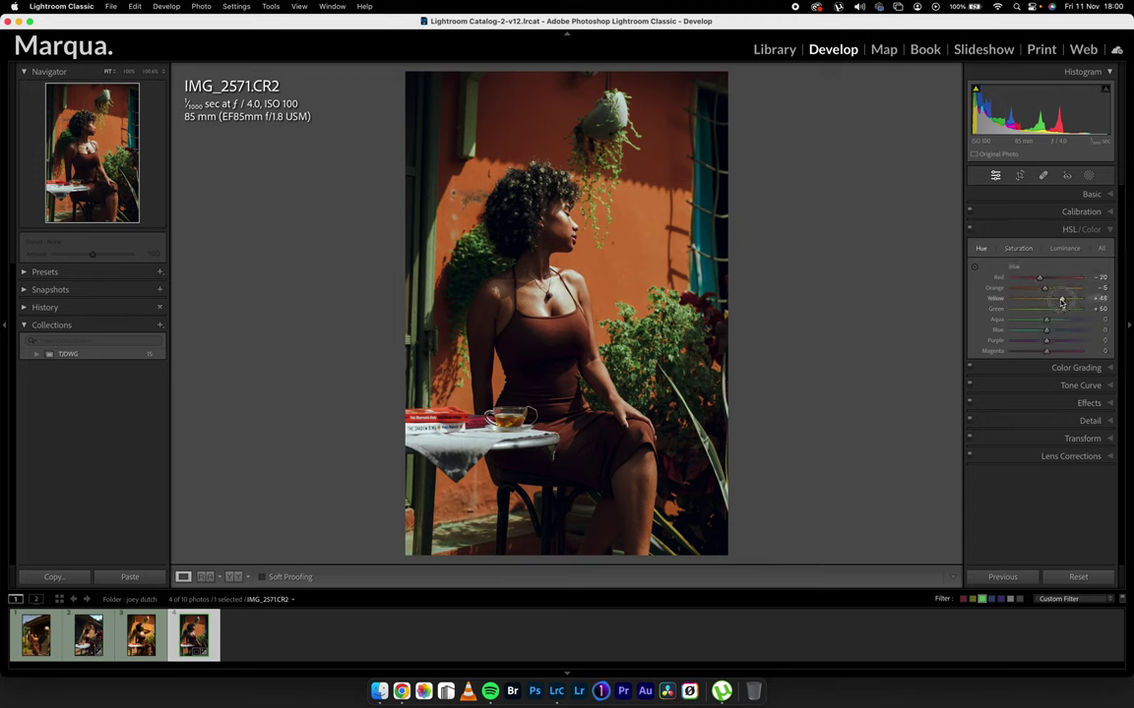
{"action": "left_click_drag", "start_coordinate": [1053, 301], "coordinate": [1057, 309]}
{"action": "left_click", "coordinate": [1028, 230]}
Apply the TJD MOON colour profile to IMG_2571.CR2 at amount 61 and fine-tune the white balance tint slightly
{"action": "left_click", "coordinate": [1050, 195]}
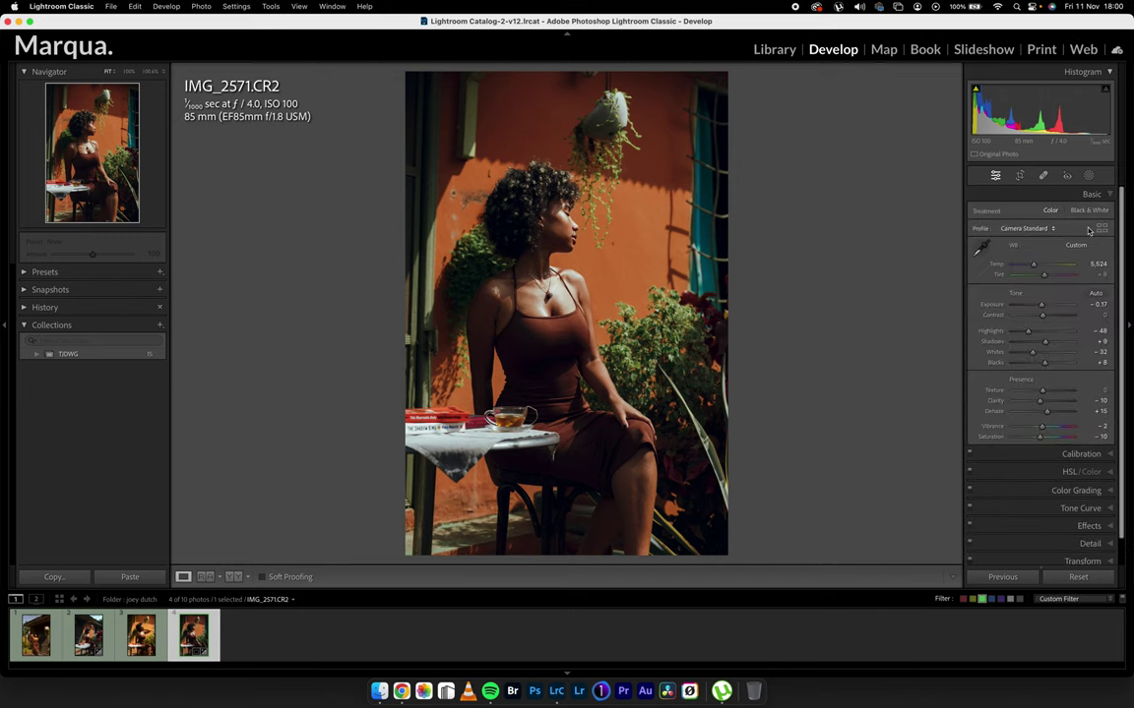
{"action": "left_click", "coordinate": [1102, 227]}
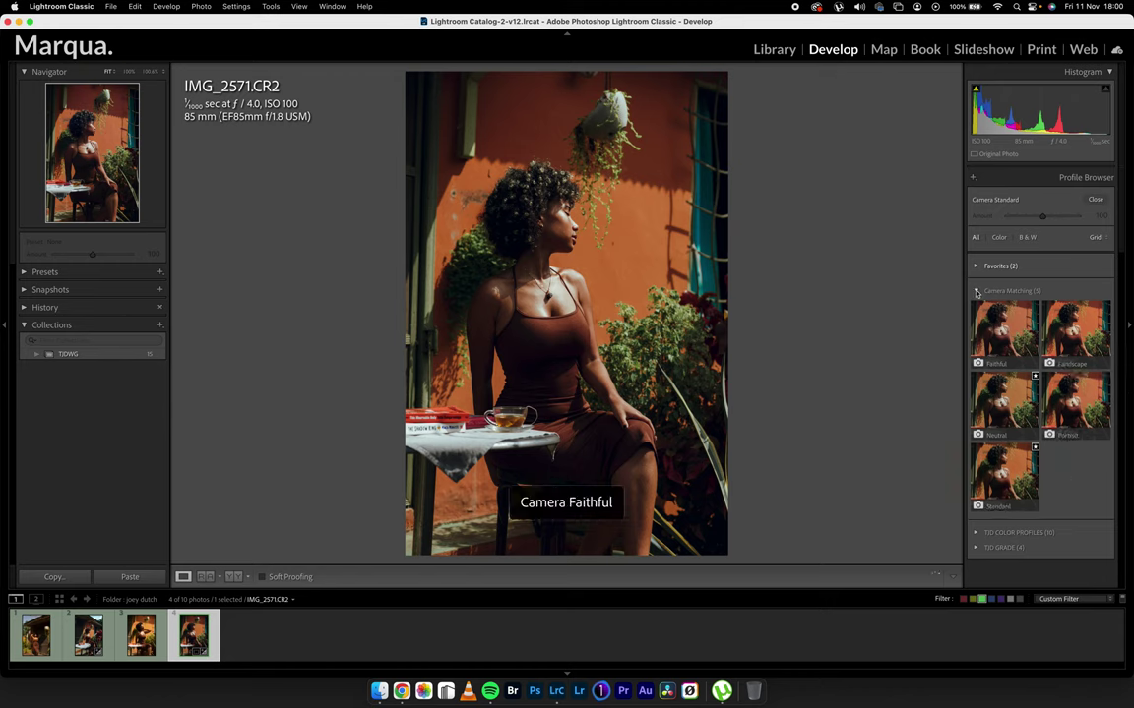
{"action": "left_click", "coordinate": [977, 292]}
{"action": "left_click", "coordinate": [976, 316]}
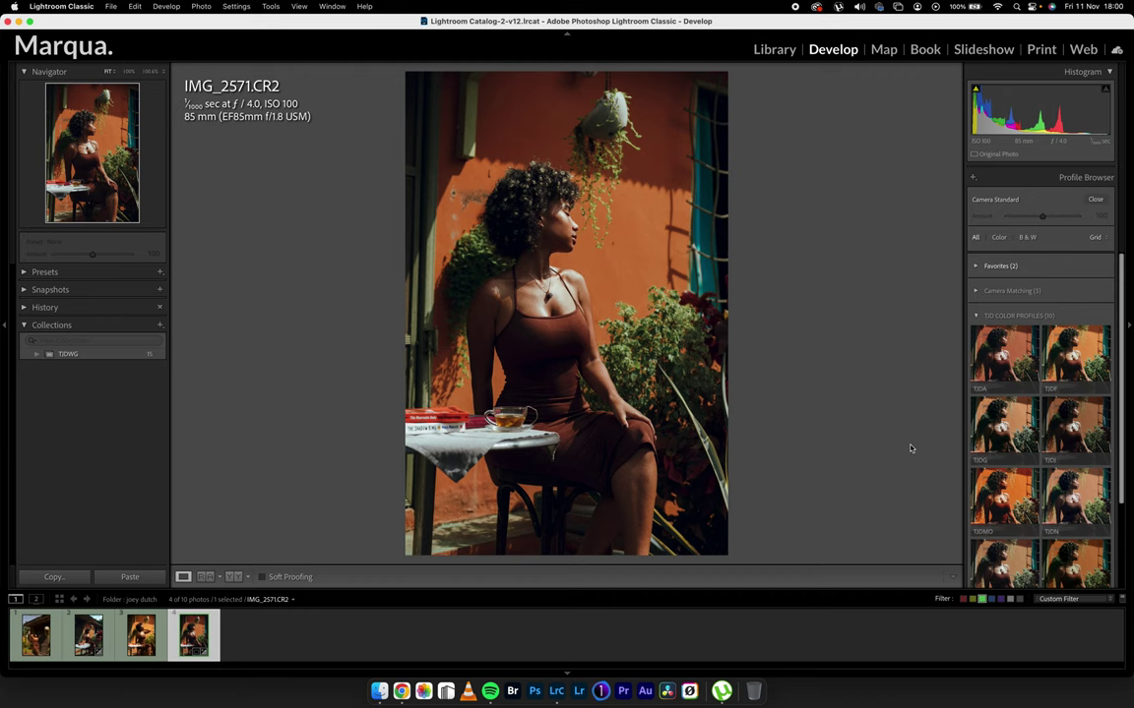
{"action": "left_click", "coordinate": [1008, 508]}
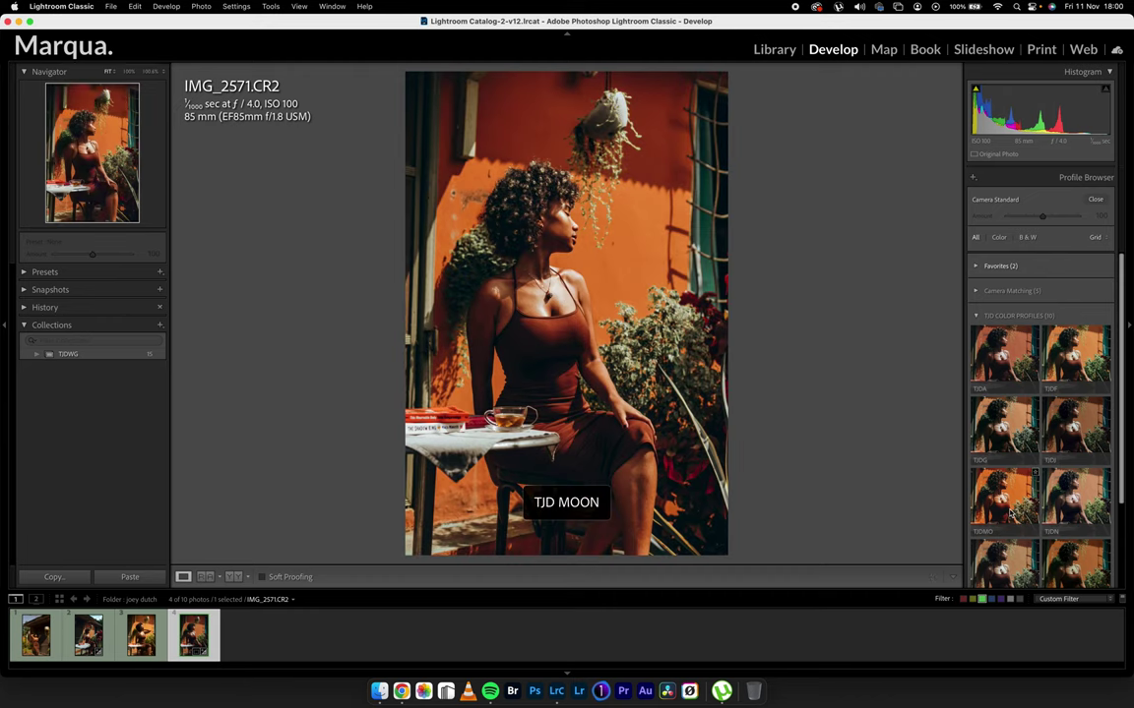
{"action": "left_click", "coordinate": [1095, 200]}
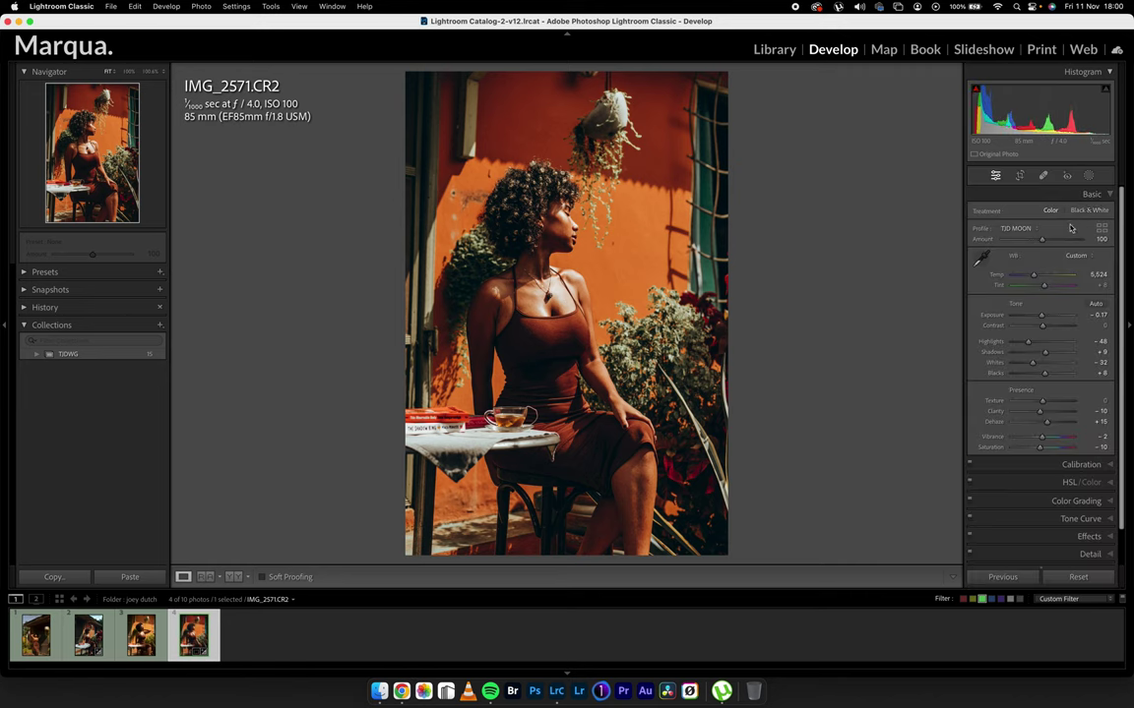
{"action": "left_click_drag", "start_coordinate": [1036, 240], "coordinate": [1028, 246]}
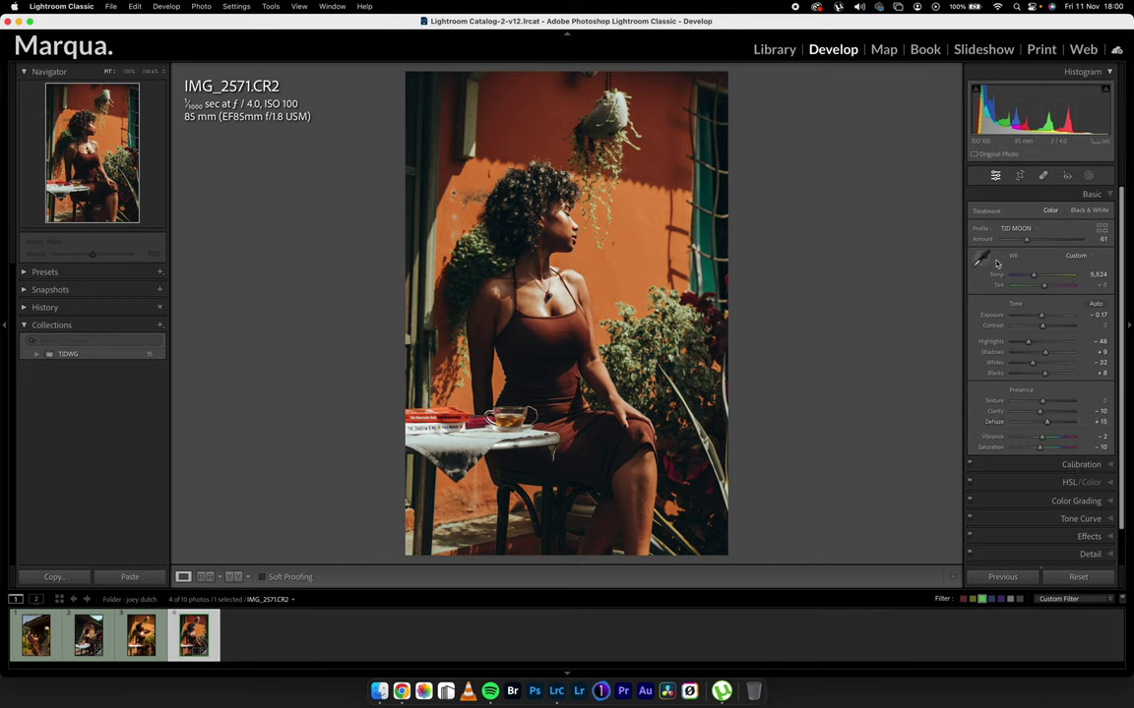
{"action": "left_click_drag", "start_coordinate": [1044, 285], "coordinate": [1047, 288]}
{"action": "key", "text": "super+1"}
Compare the before and after versions of IMG_2571.CR2 side by side, then return to the edited photo alone
{"action": "left_click", "coordinate": [238, 577]}
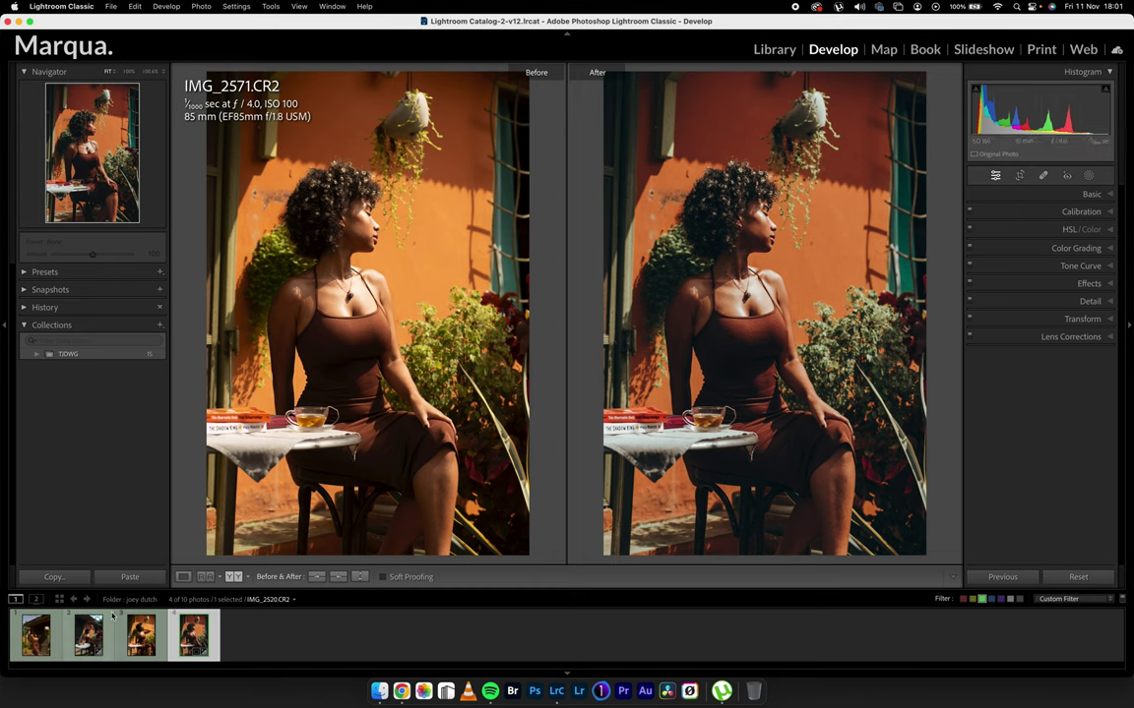
{"action": "left_click", "coordinate": [88, 642], "text": "super"}
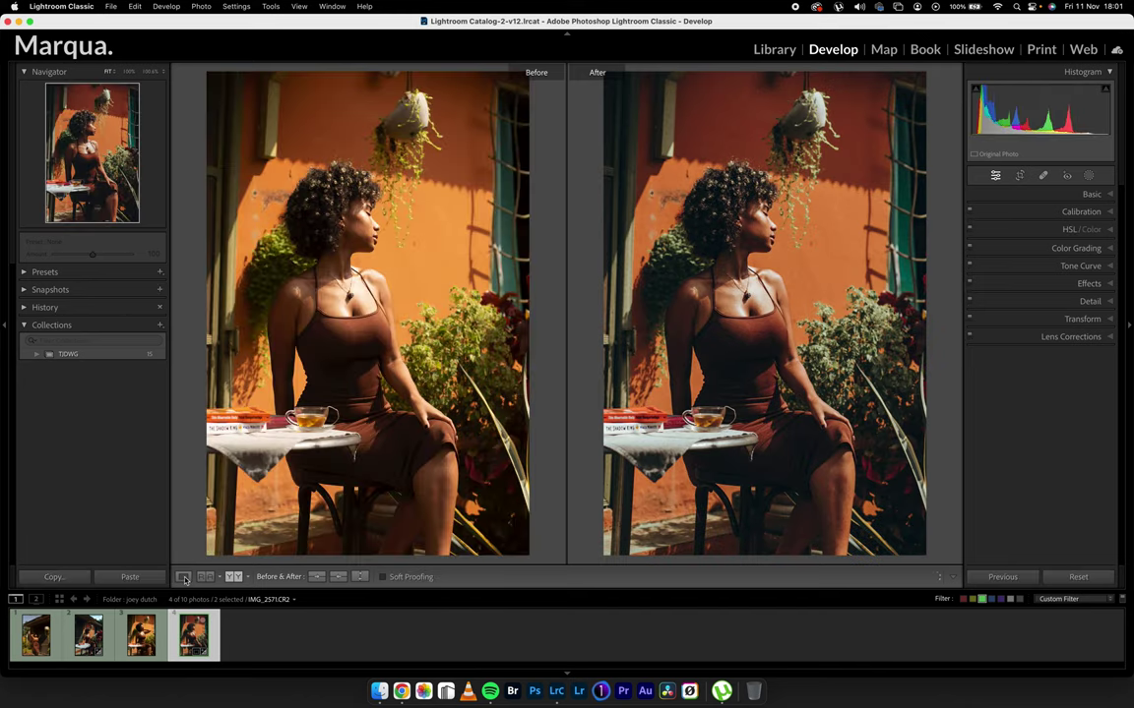
{"action": "key", "text": "y"}
Copy the develop settings of IMG_2571.CR2 without masking, healing, transform or crop and paste them onto IMG_2488.CR2
{"action": "left_click", "coordinate": [78, 581]}
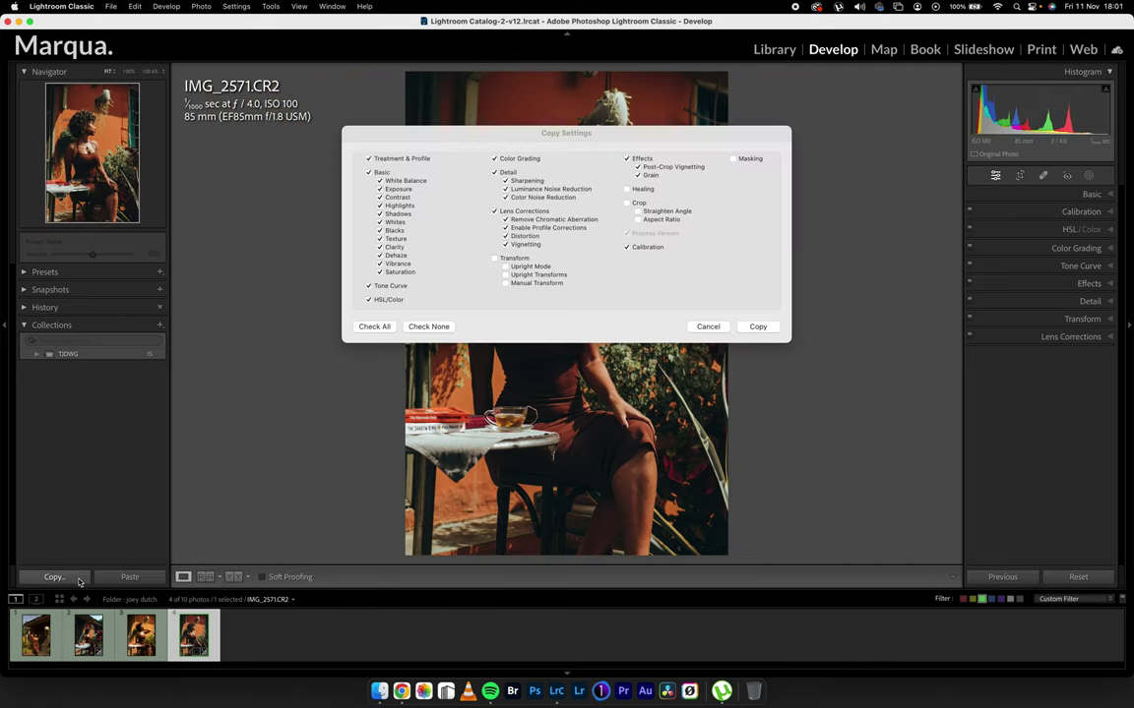
{"action": "key", "text": "Return"}
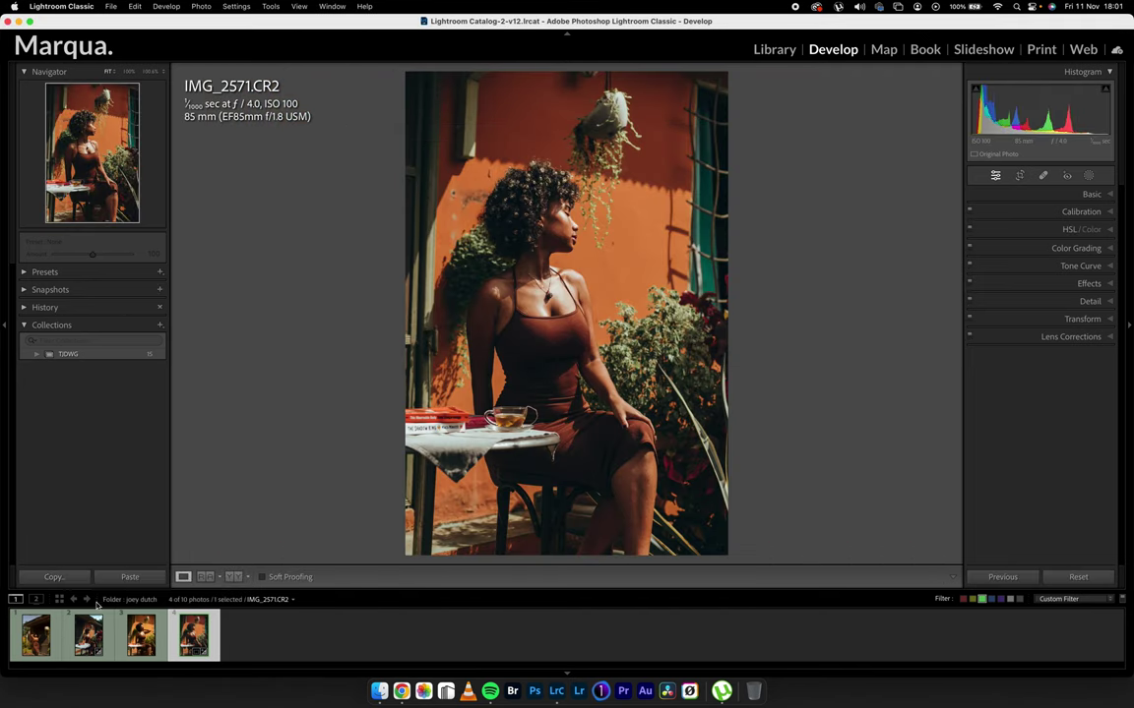
{"action": "left_click", "coordinate": [35, 635]}
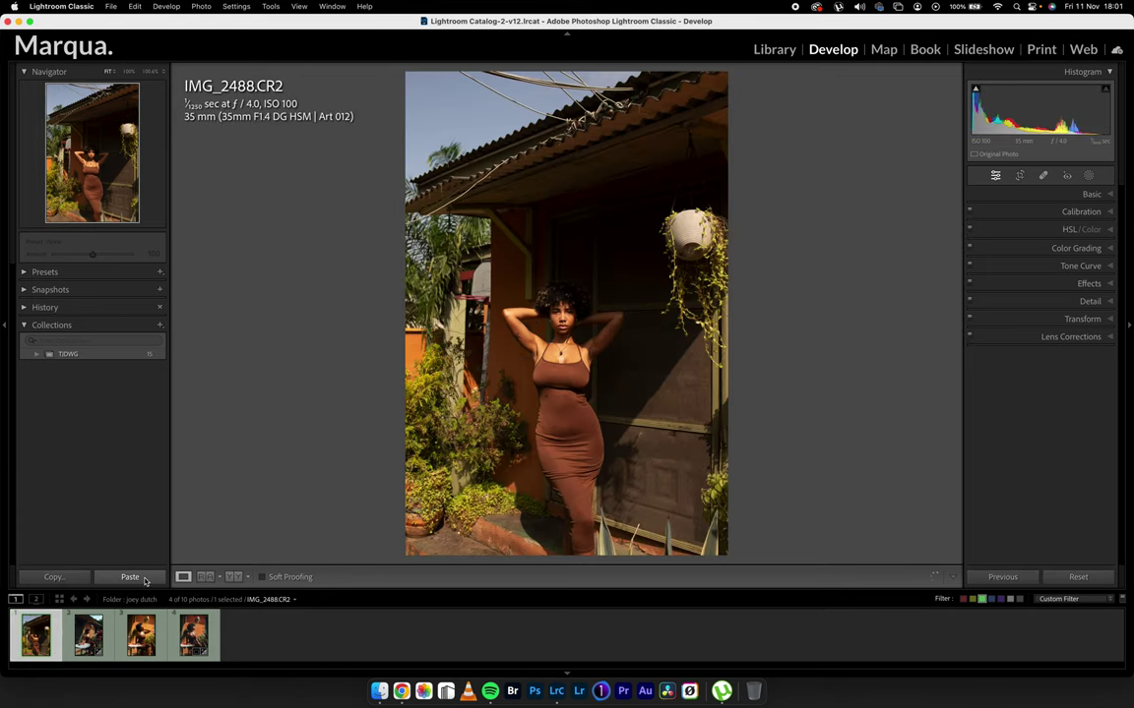
{"action": "left_click", "coordinate": [130, 577]}
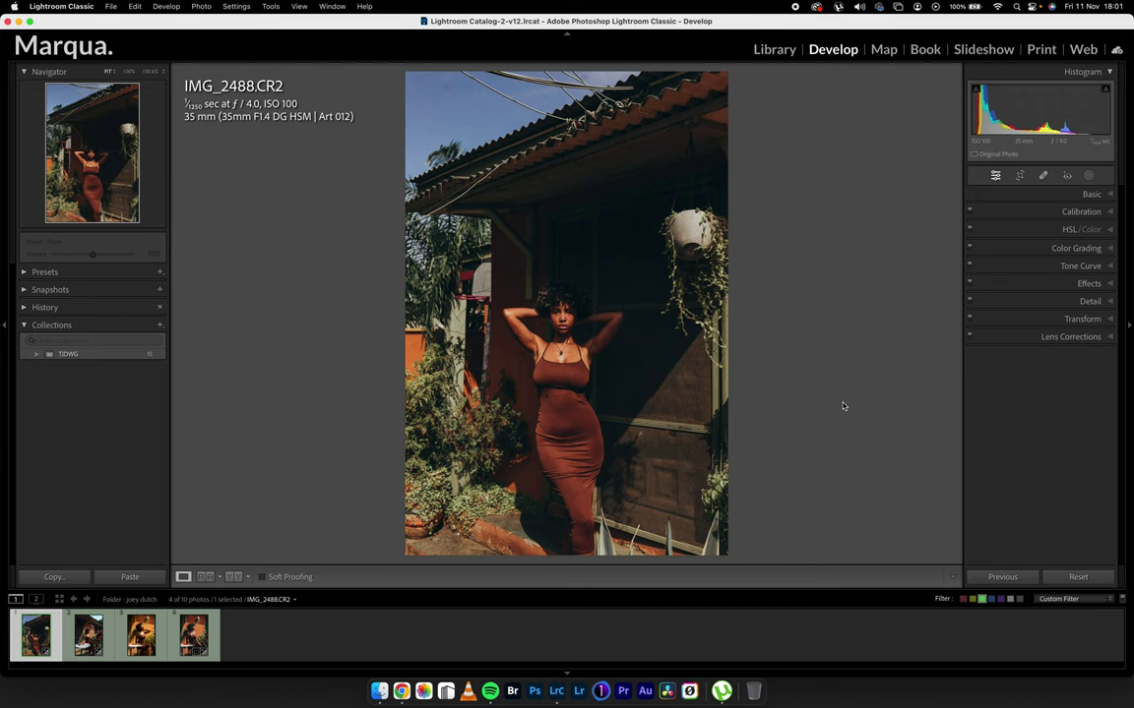
Crop IMG_2488.CR2 slightly tighter at its original aspect ratio, trimming the sky and roof above the woman
{"action": "left_click", "coordinate": [1019, 176]}
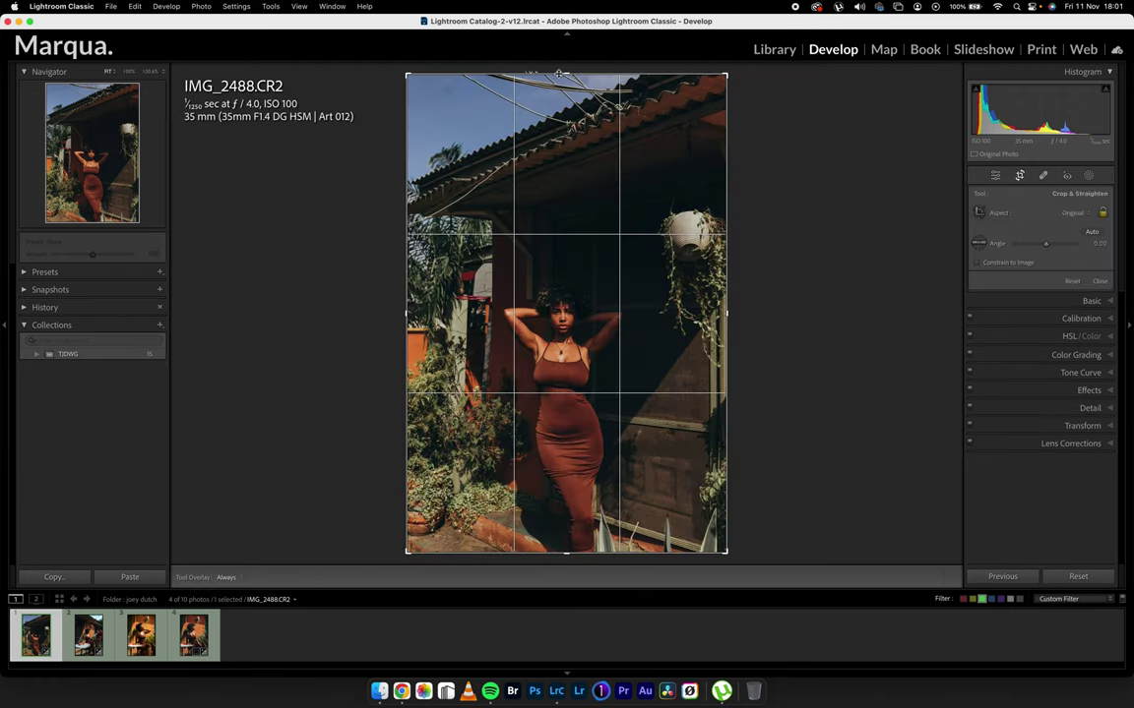
{"action": "mouse_move", "coordinate": [549, 75]}
{"action": "left_mouse_down"}
{"action": "mouse_move", "coordinate": [548, 110]}
{"action": "mouse_move", "coordinate": [546, 94]}
{"action": "left_mouse_up"}
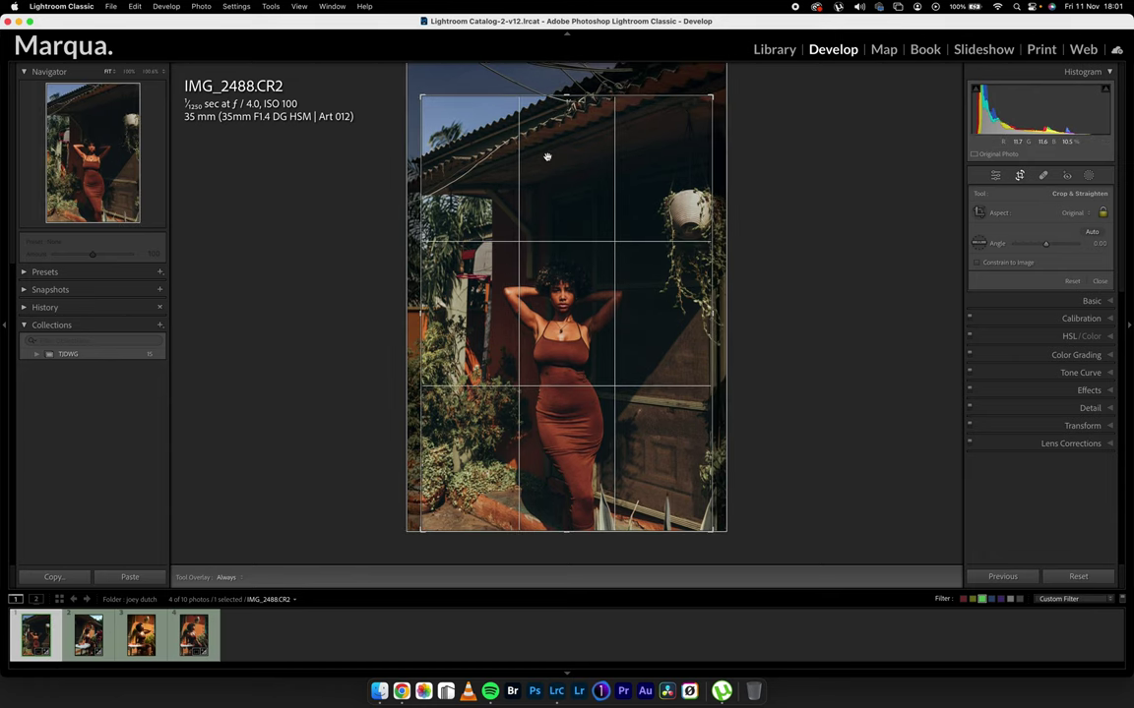
{"action": "key", "text": "Return"}
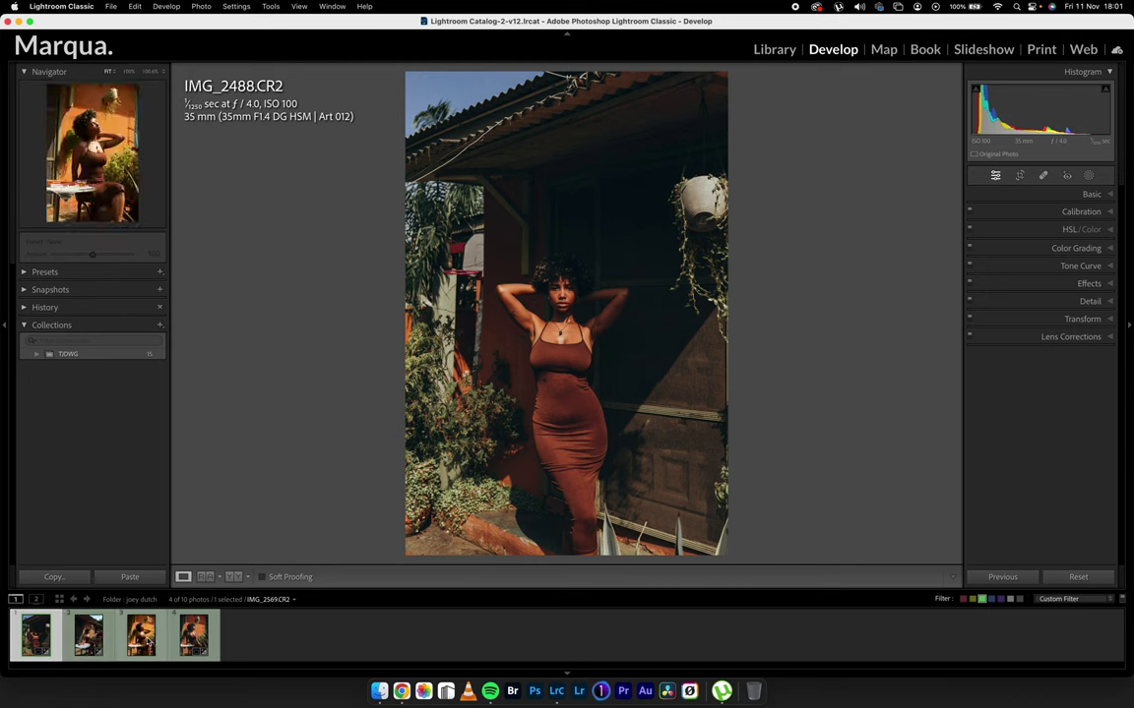
Survey IMG_2488.CR2, IMG_2520.CR2 and IMG_2571.CR2 together with the side panel hidden and the surrounding interface fully blacked out
{"action": "left_click", "coordinate": [96, 647], "text": "super"}
{"action": "left_click", "coordinate": [190, 639], "text": "super"}
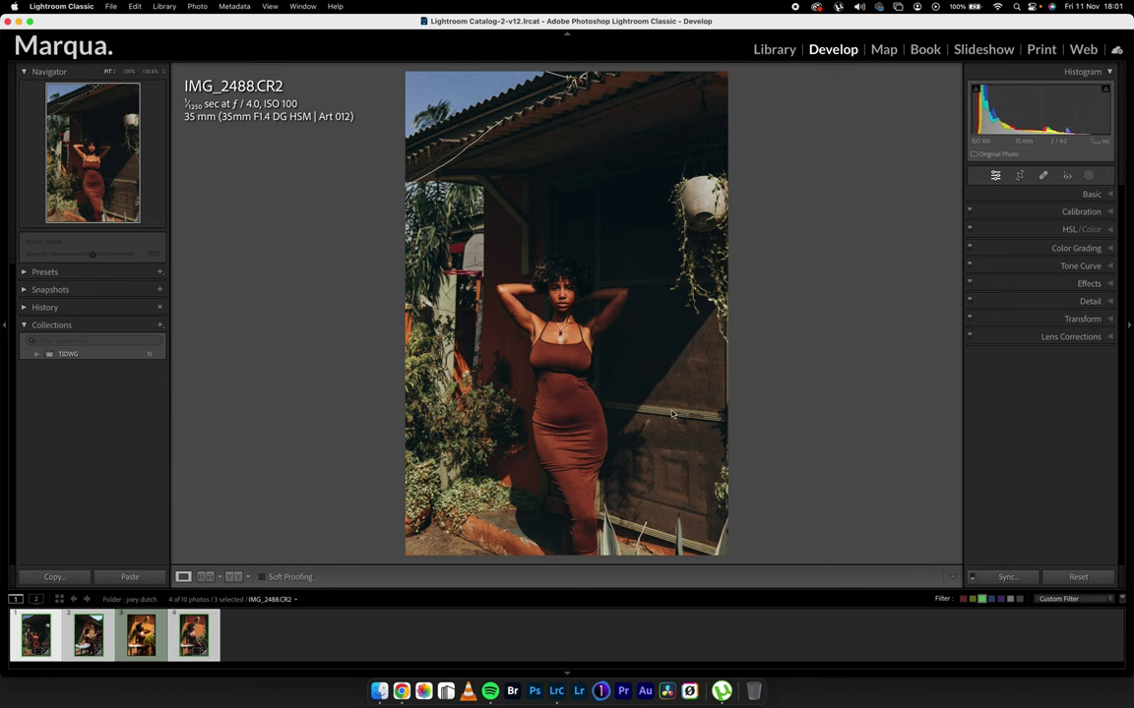
{"action": "key", "text": "n"}
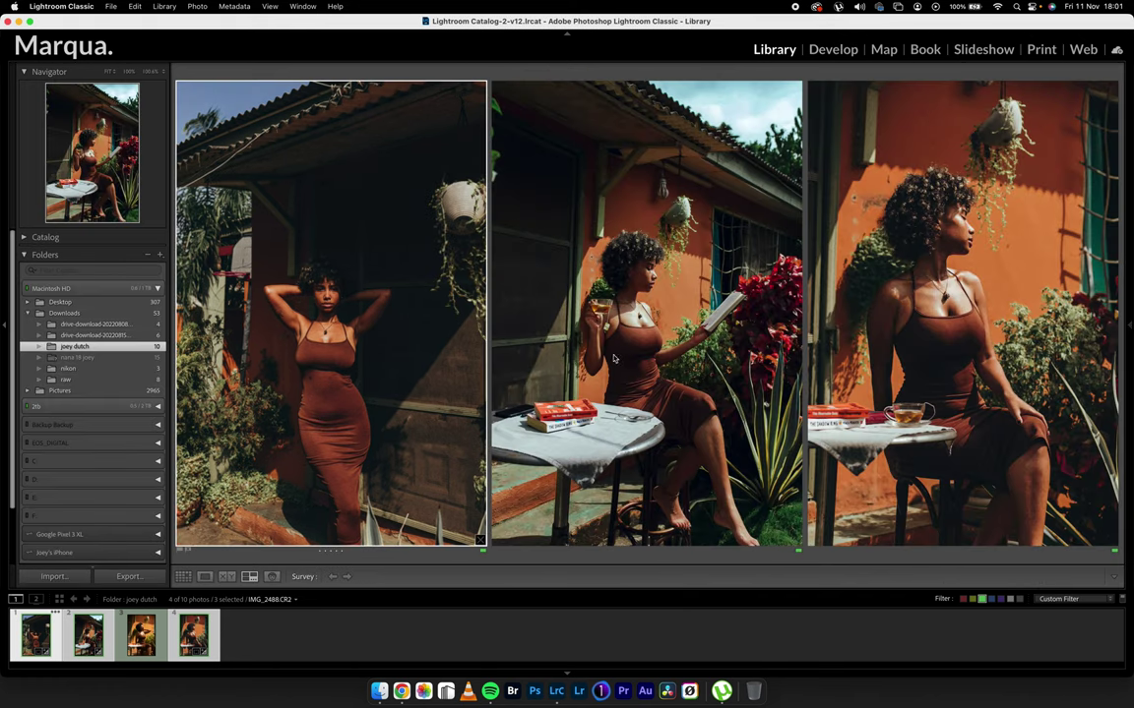
{"action": "left_click", "coordinate": [4, 336]}
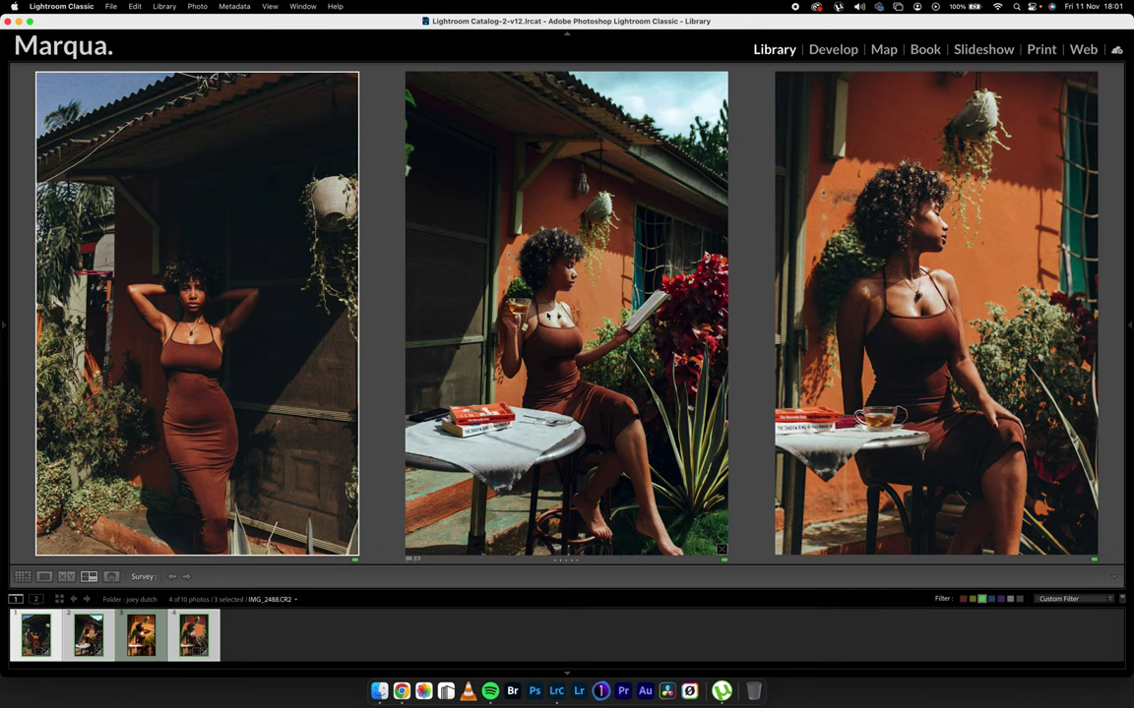
{"action": "key", "text": "l"}
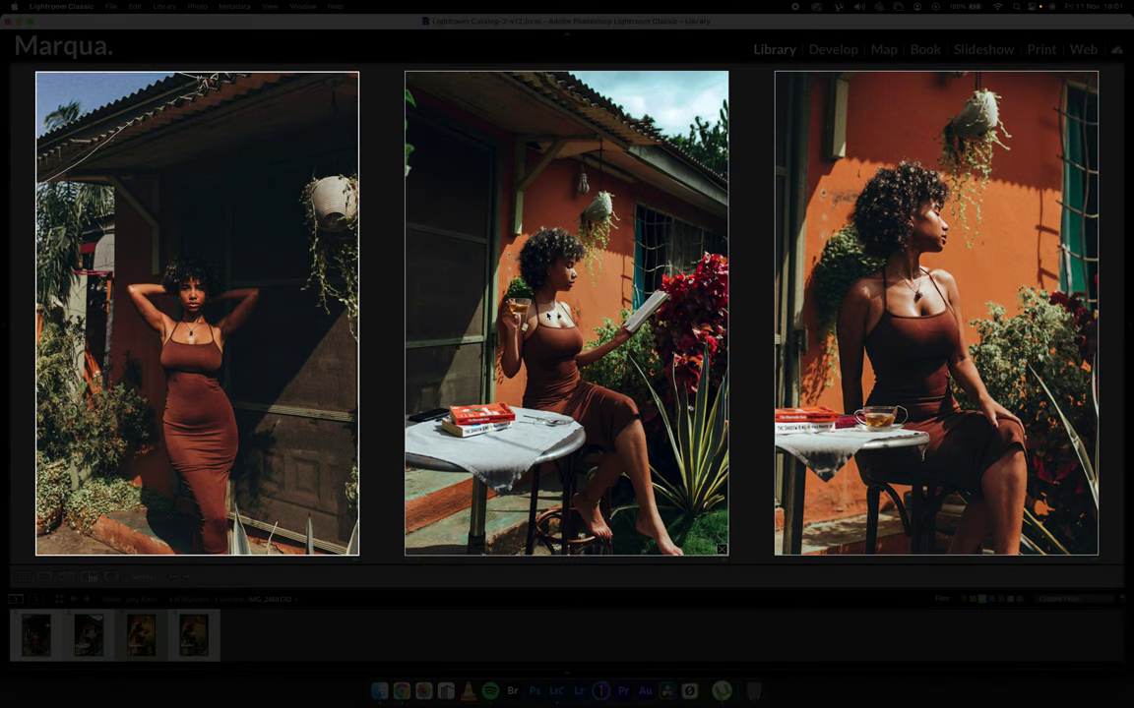
{"action": "key", "text": "l"}
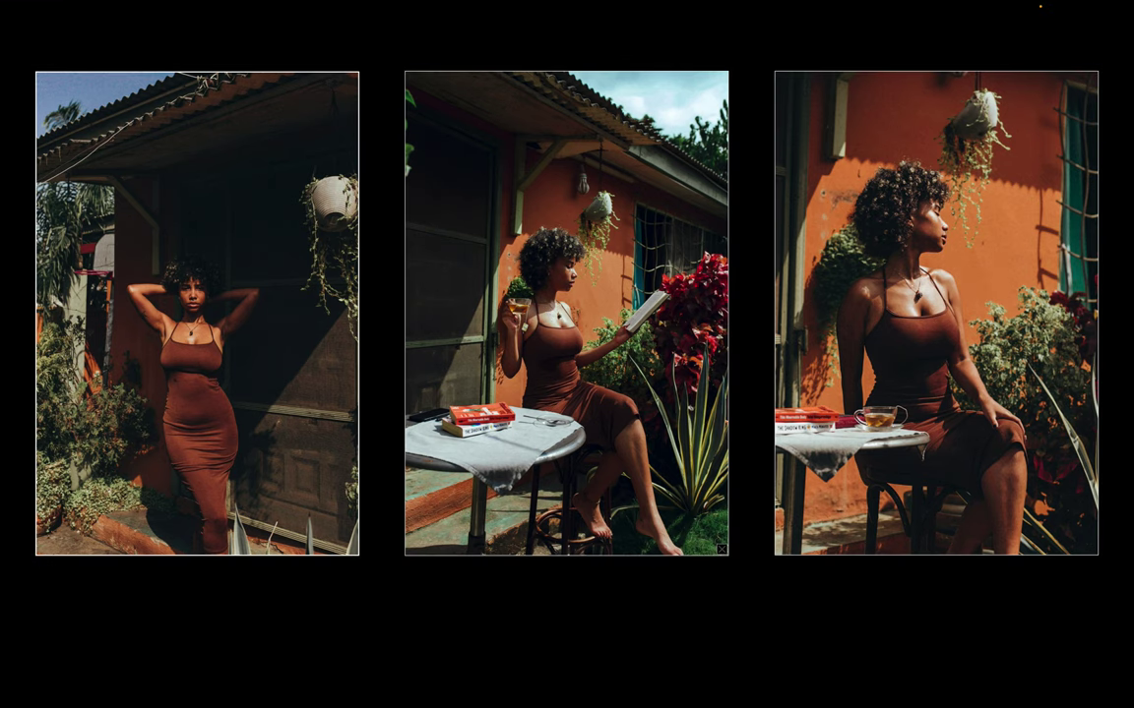